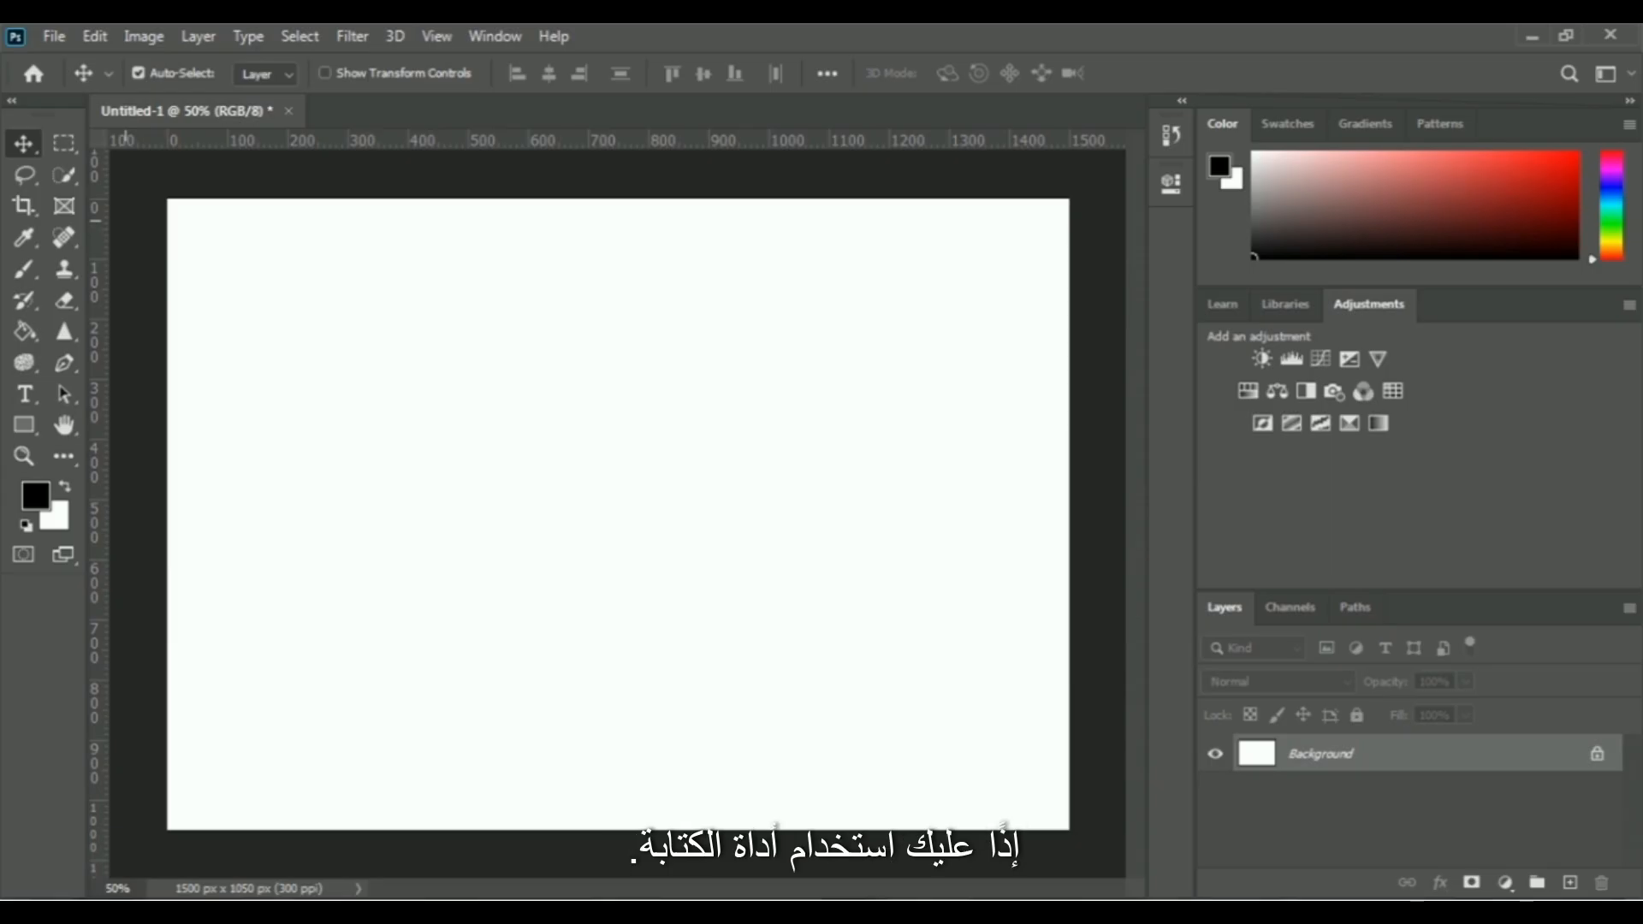
Start a centred point text in the upper middle of the canvas and enter the person's full name as its first line
left_click(26, 396)
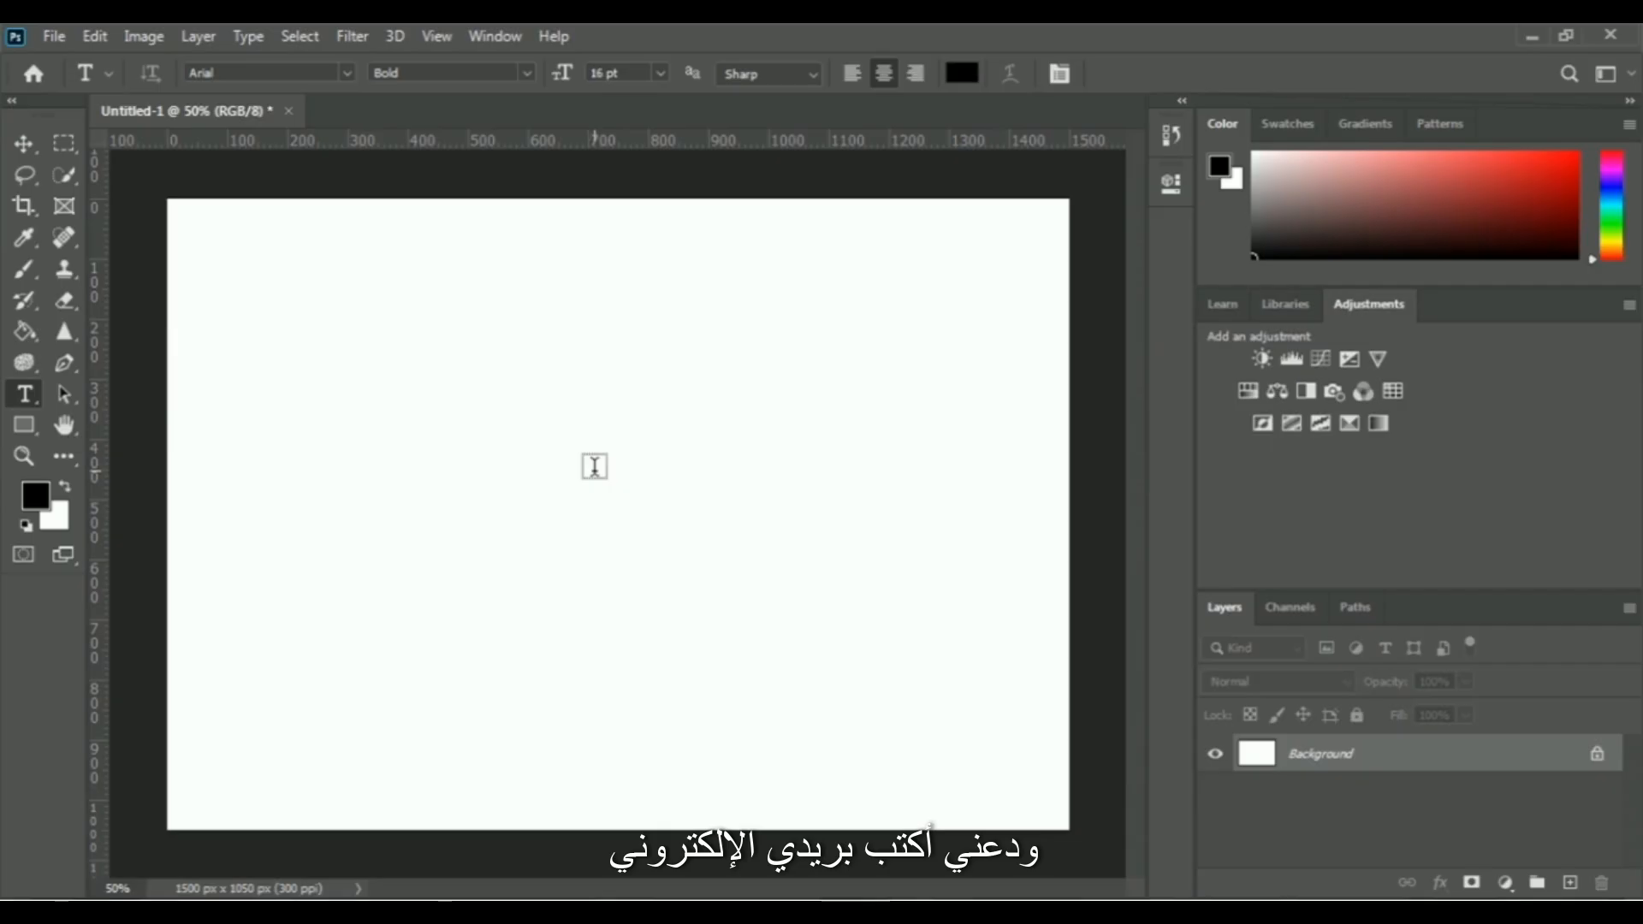
left_click(588, 422)
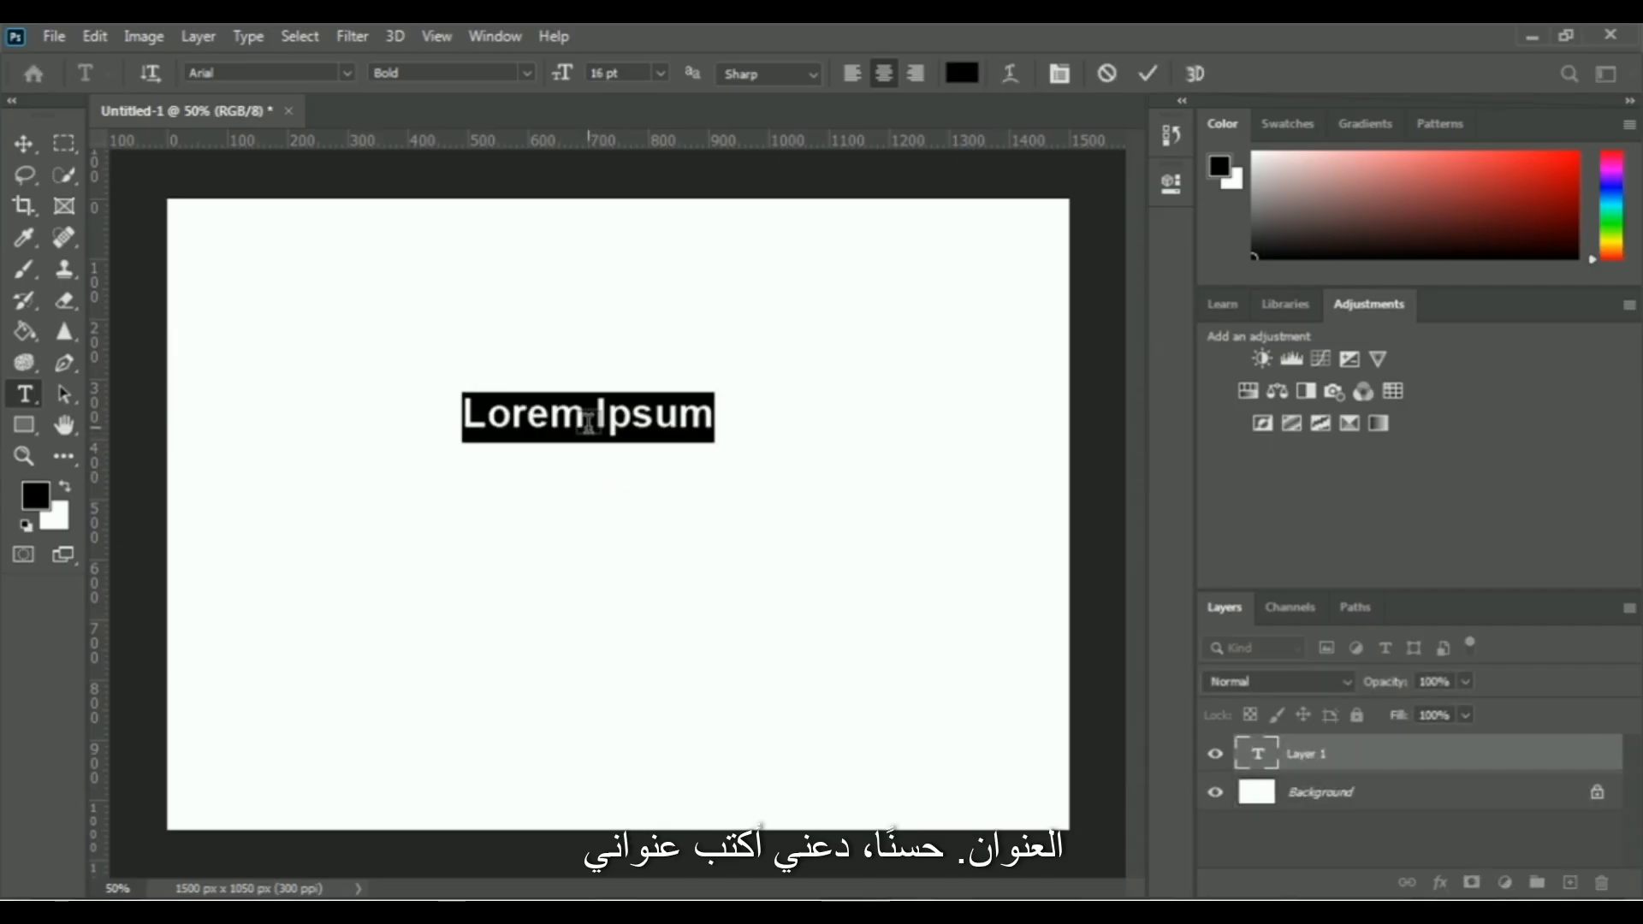
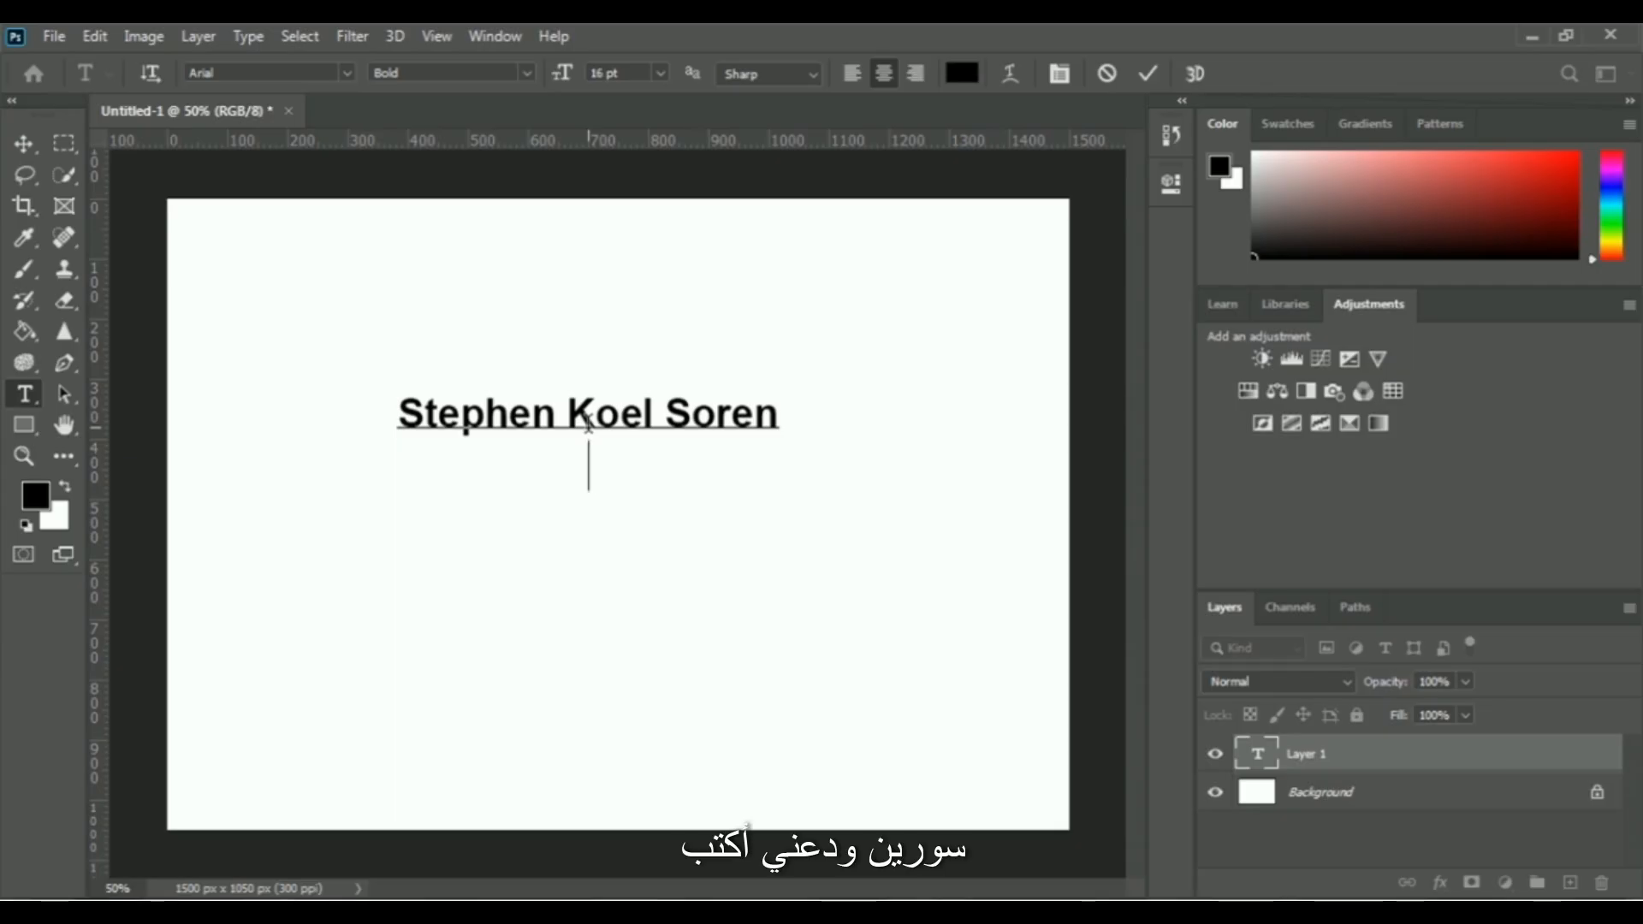
Add a second line below the name containing the contact e-mail address
key("Return")
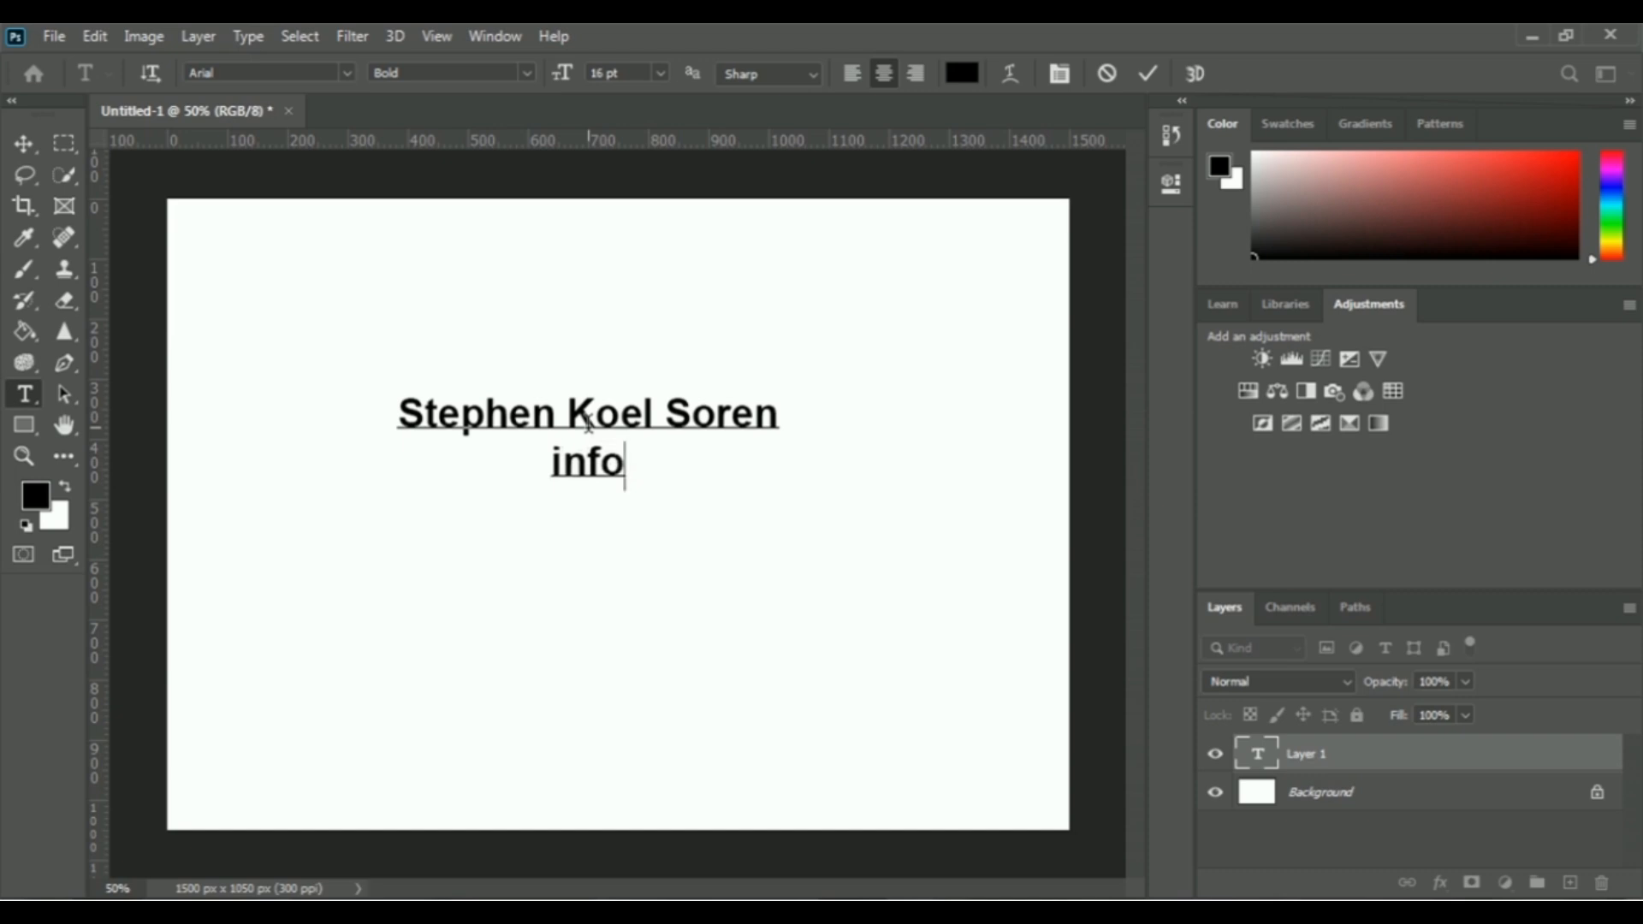
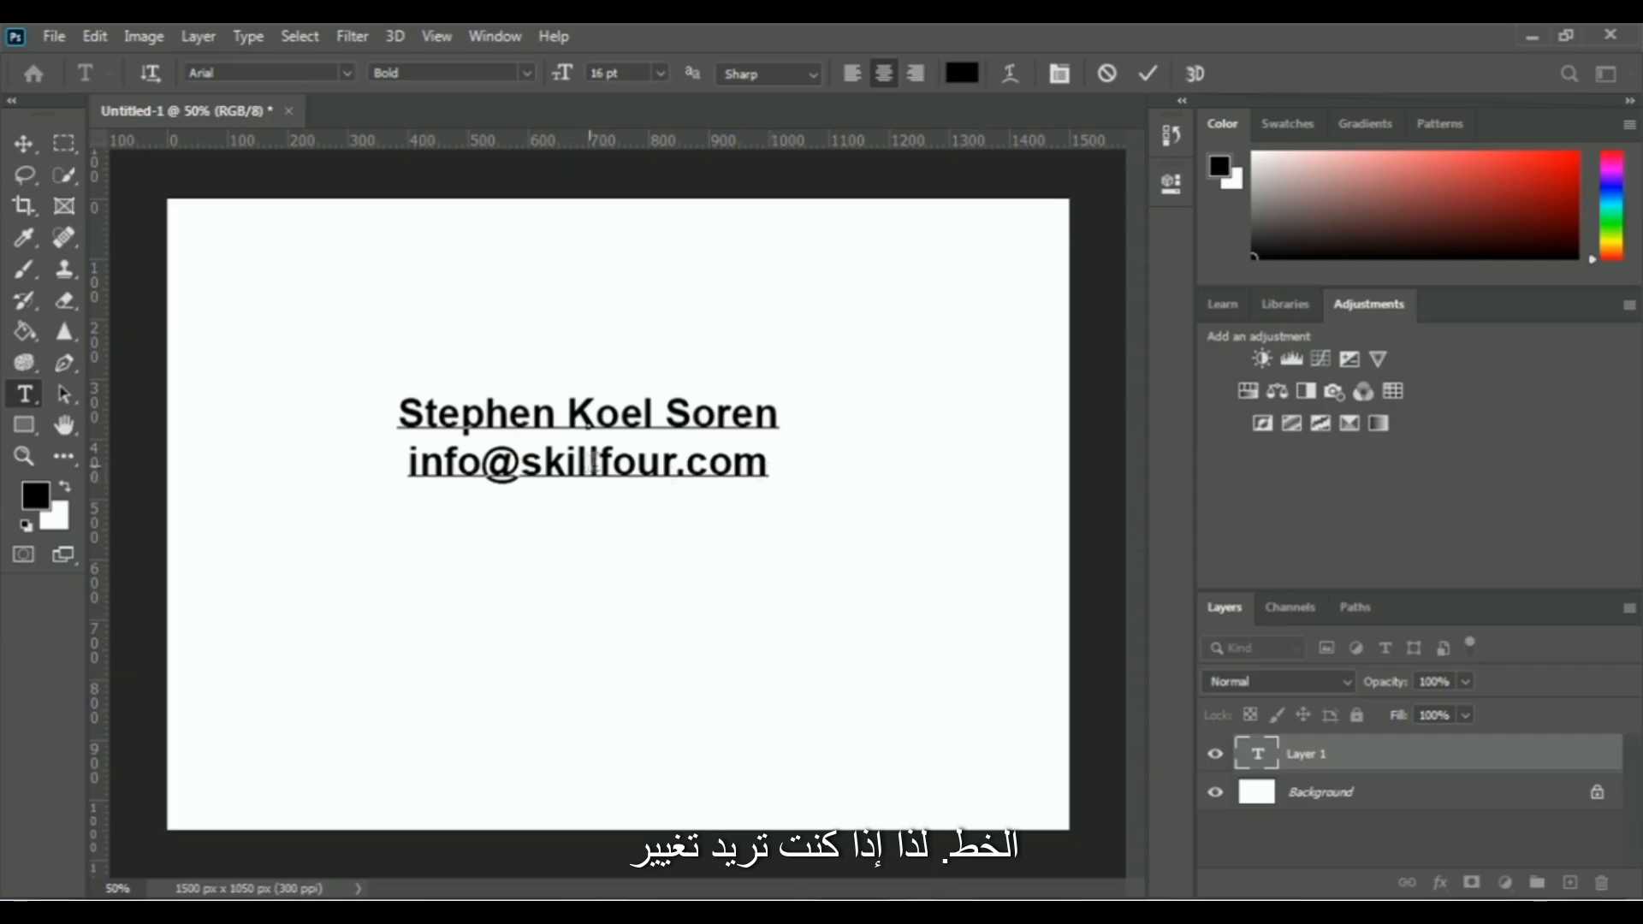
Change the font of both text lines to Ethnocentric
left_click_drag(773, 469, 389, 424)
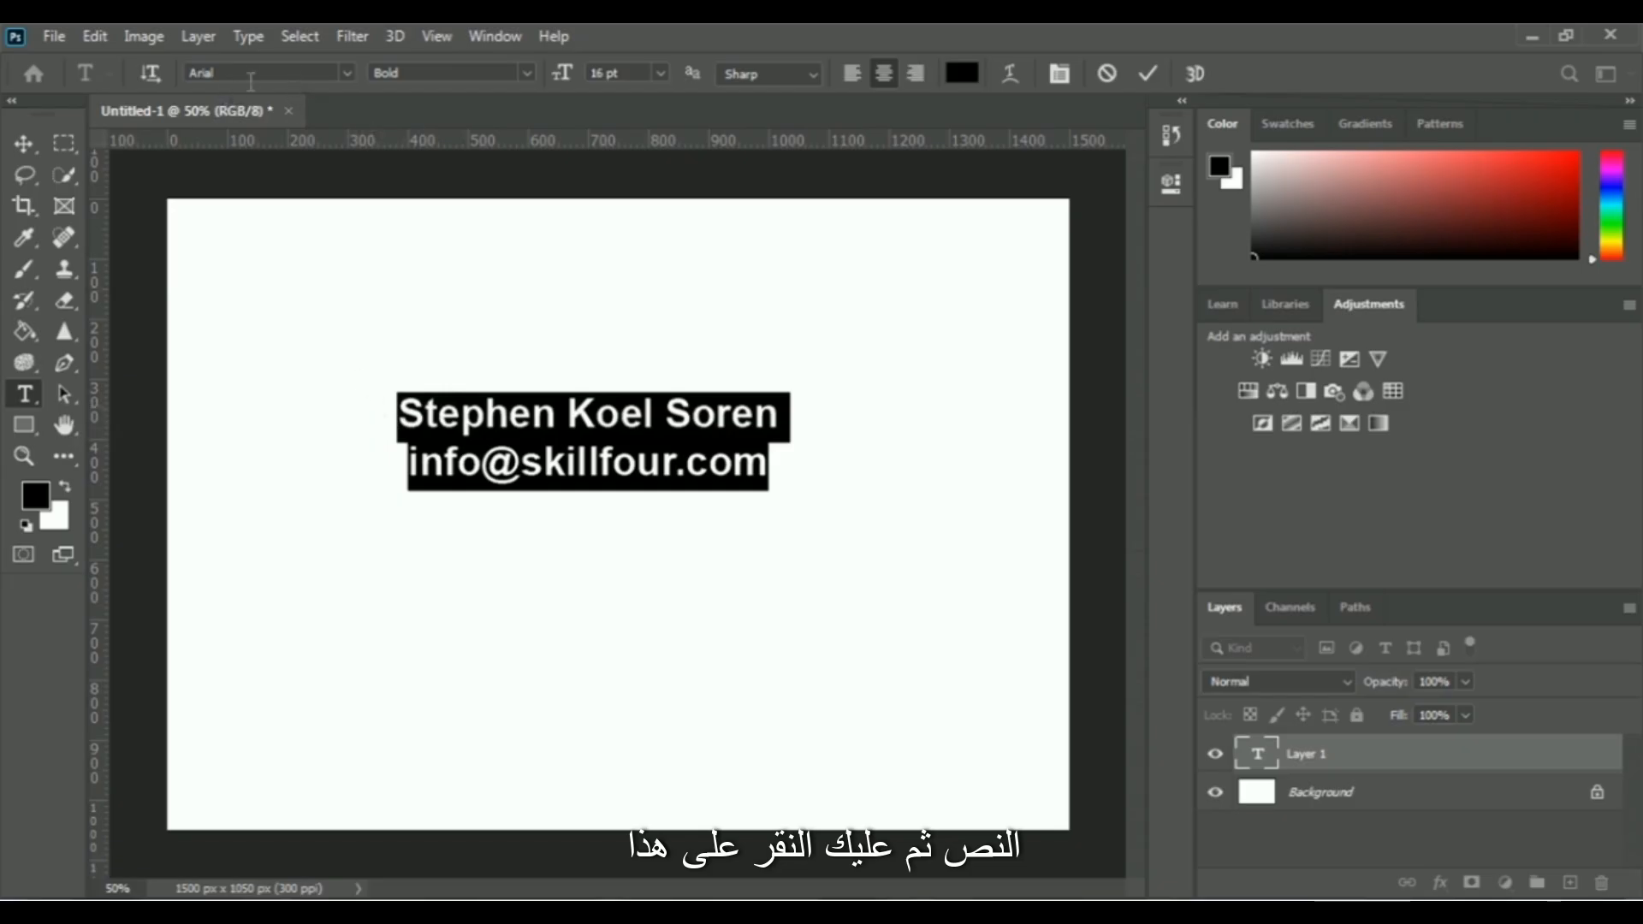
left_click(349, 76)
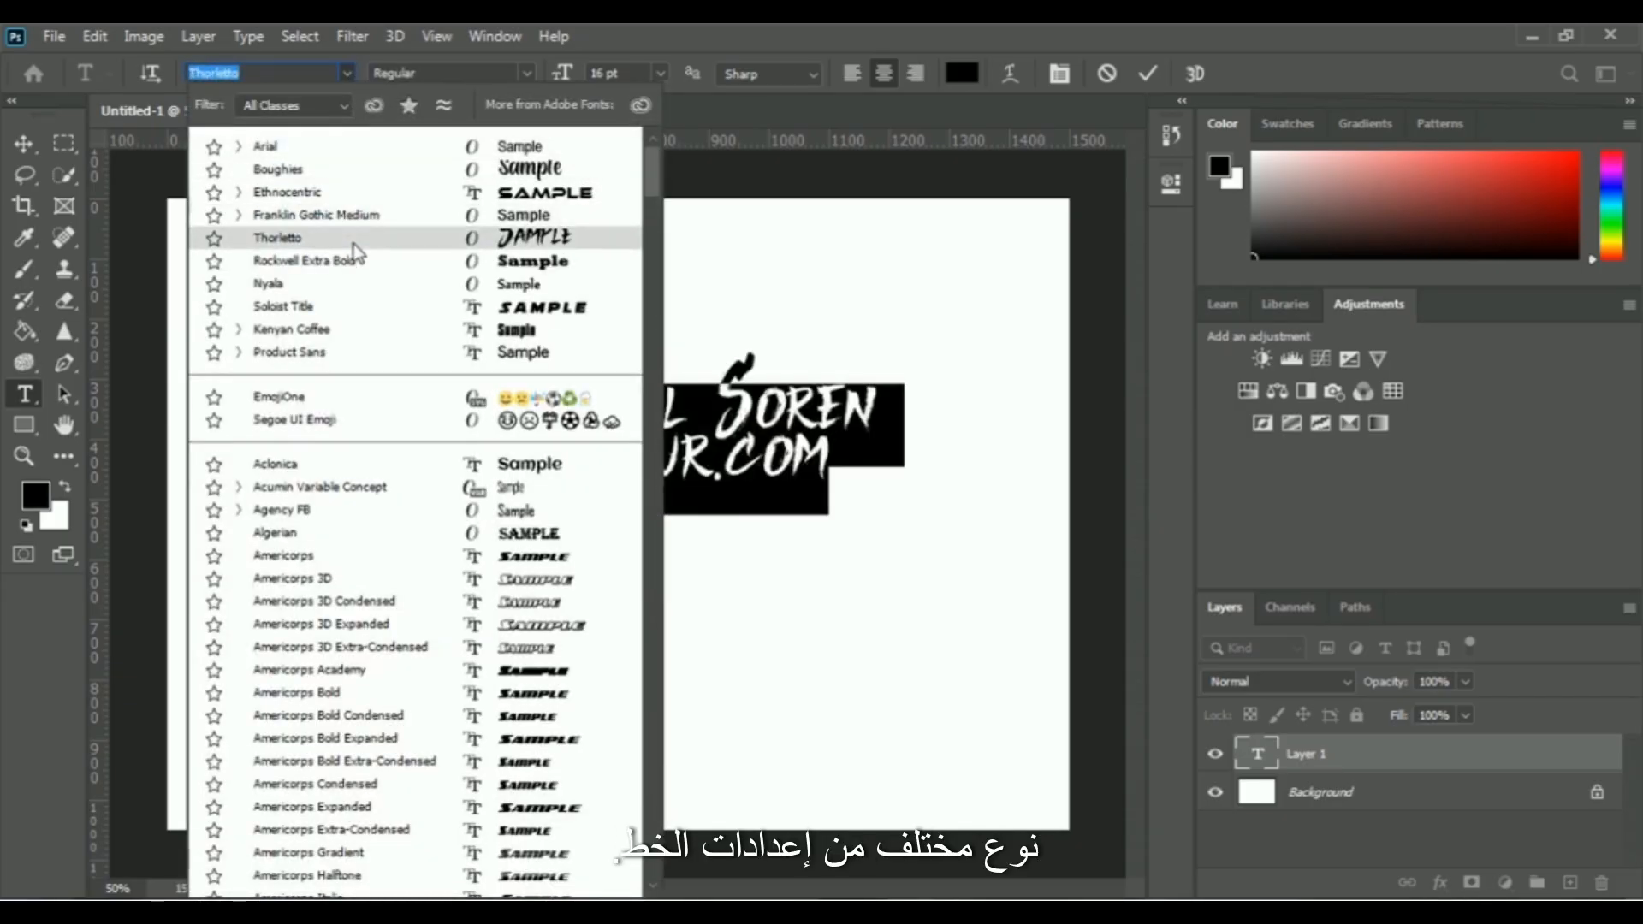
left_click(328, 198)
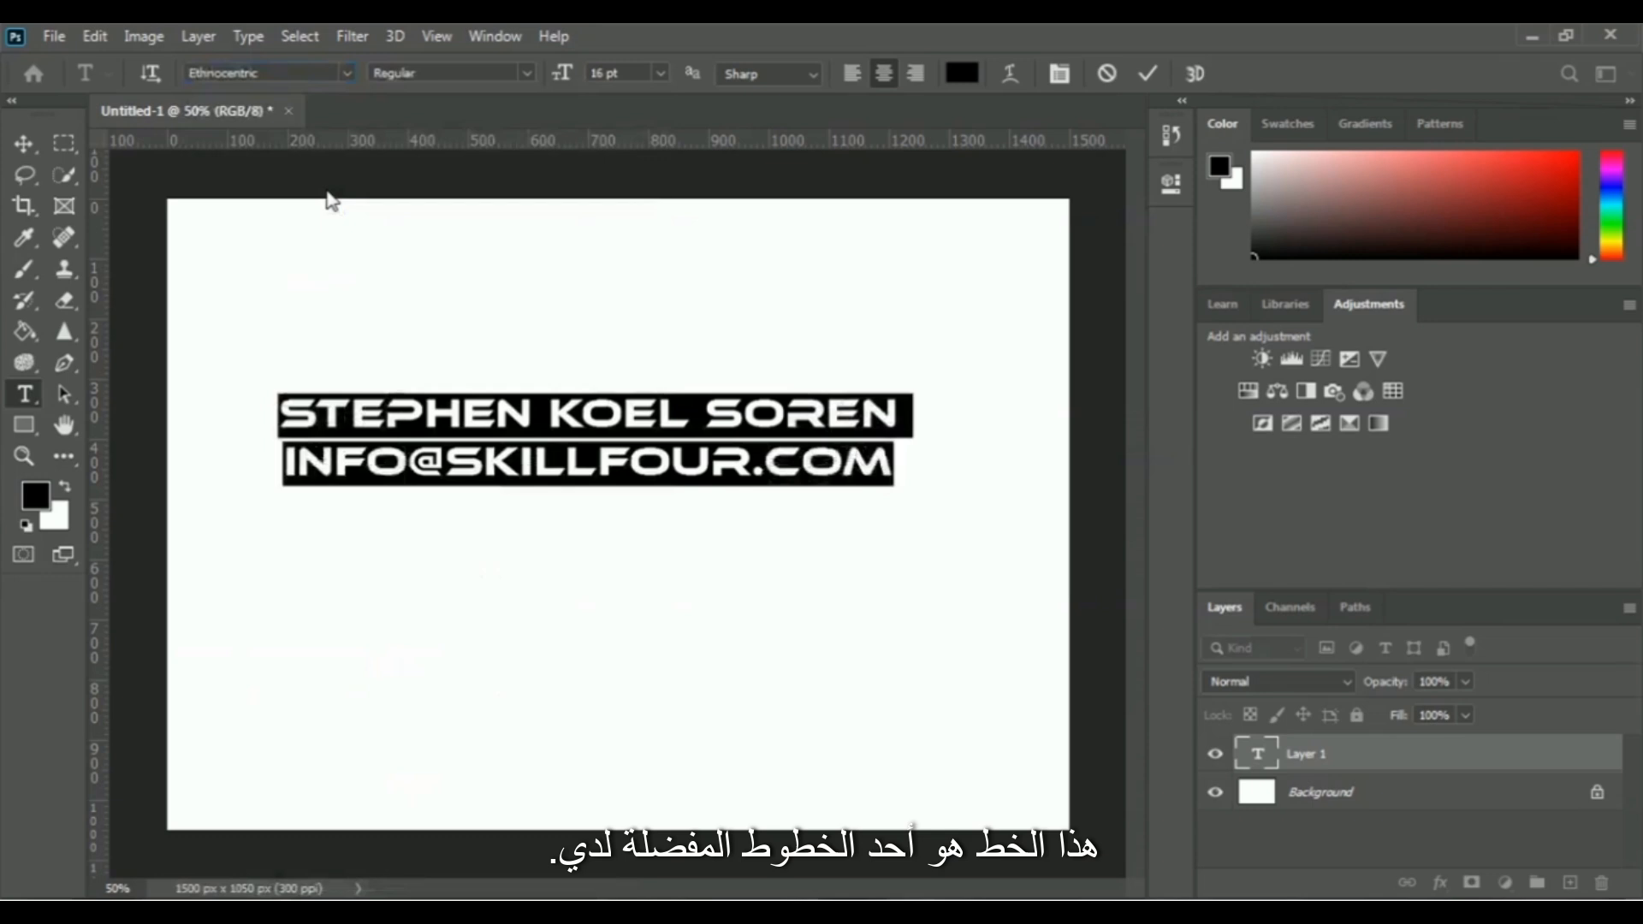
left_click(904, 463)
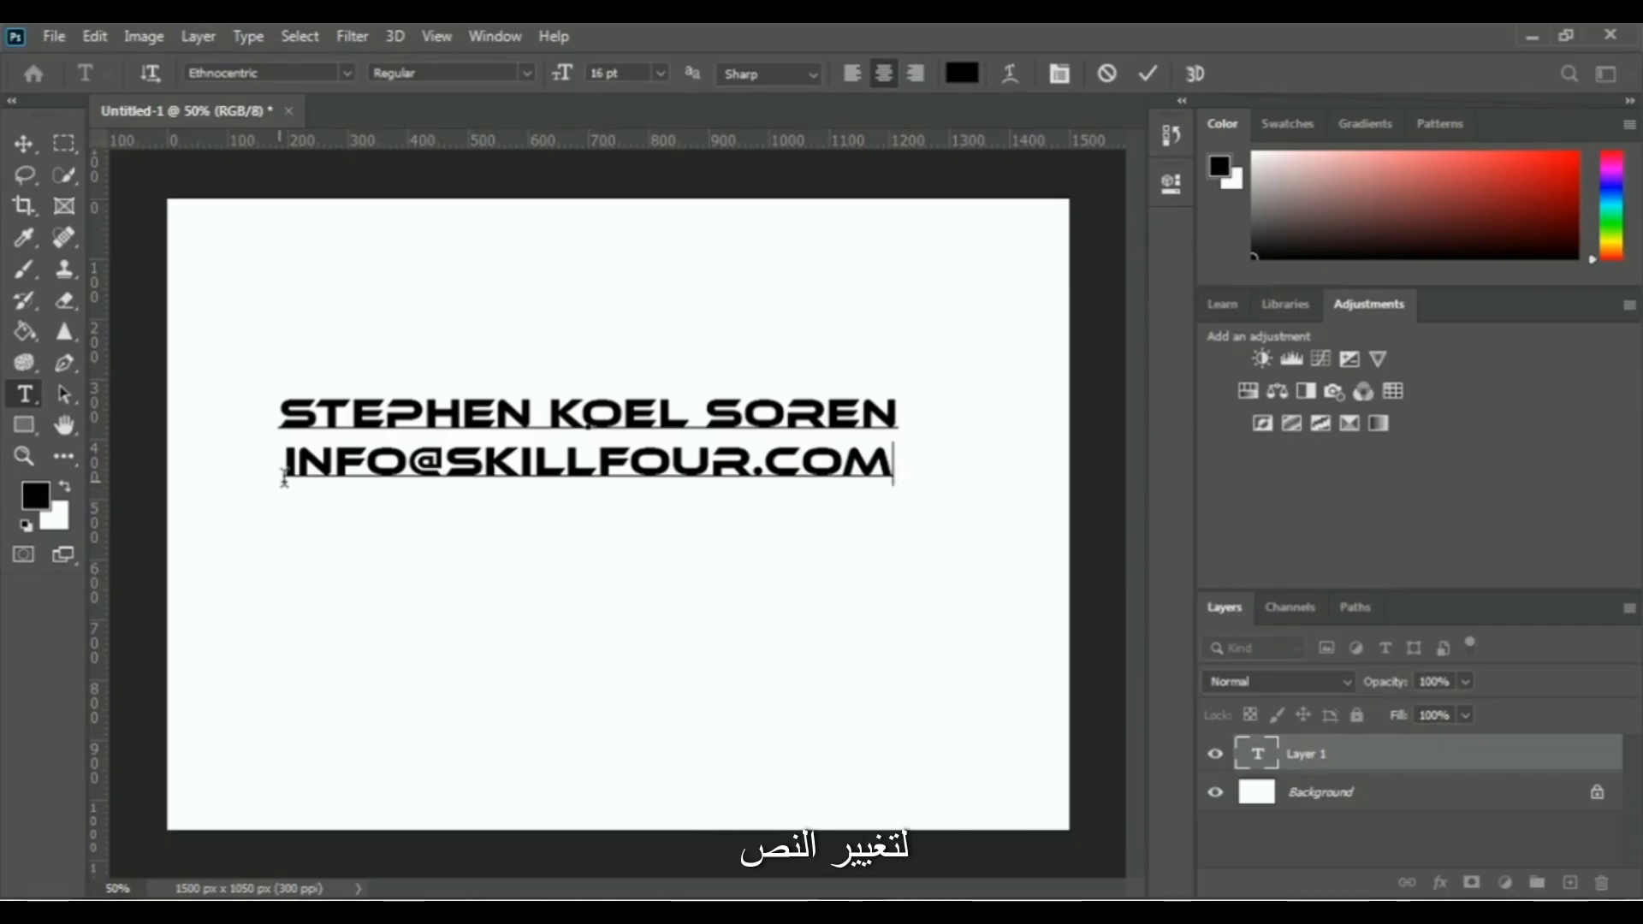
Change the font of only the e-mail line to Rockwell Extra Bold
left_click_drag(893, 466, 288, 466)
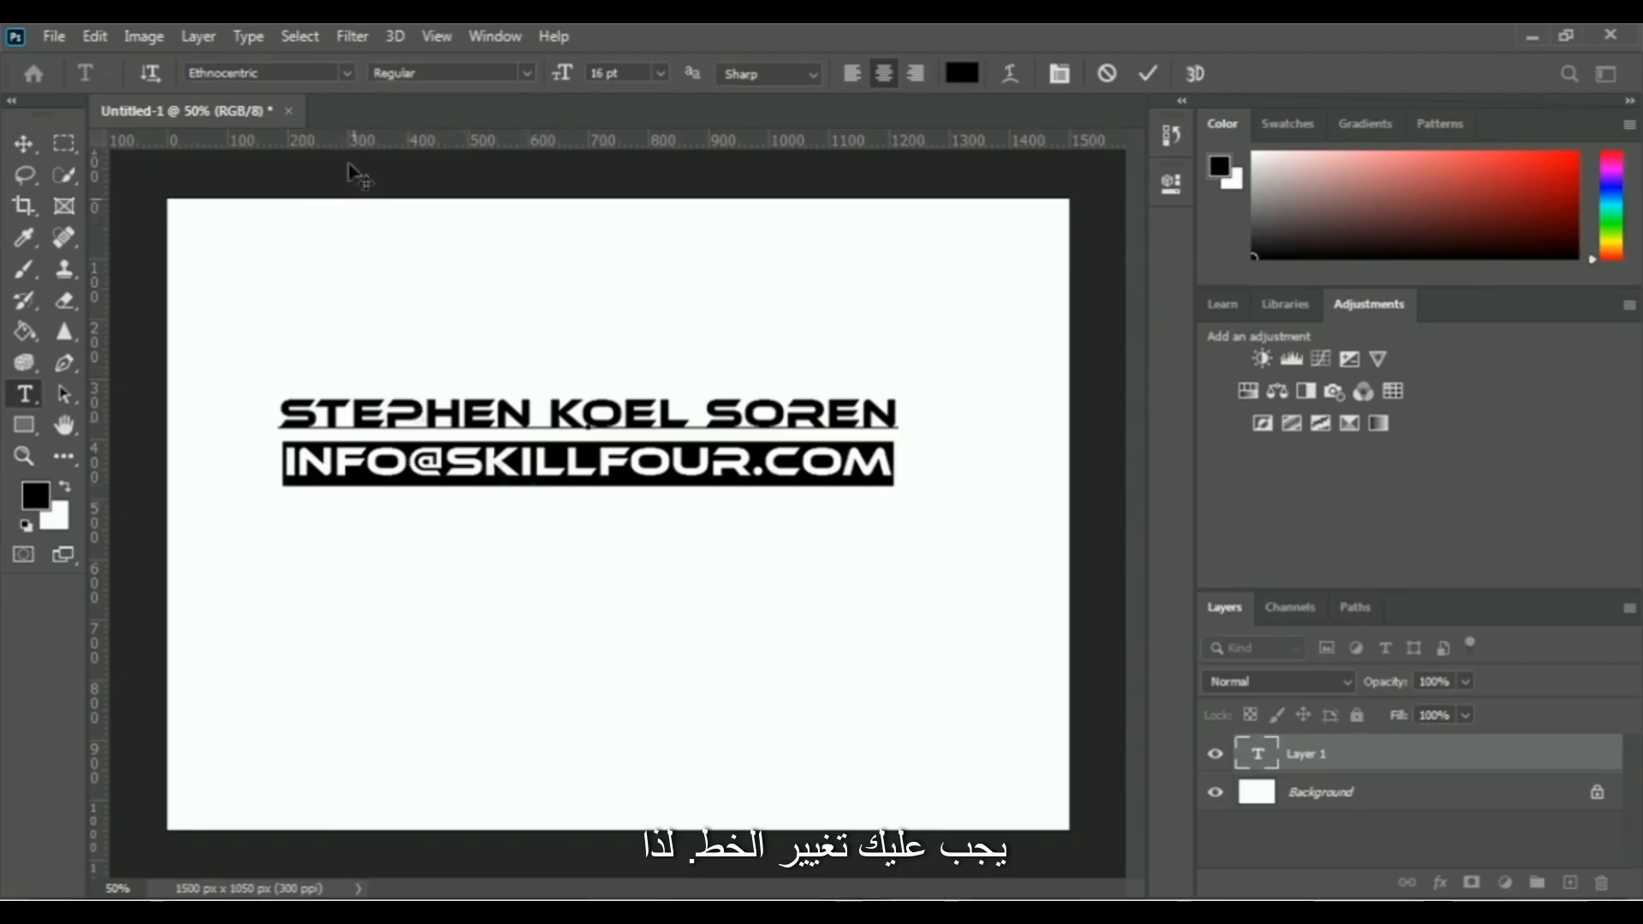
left_click(346, 73)
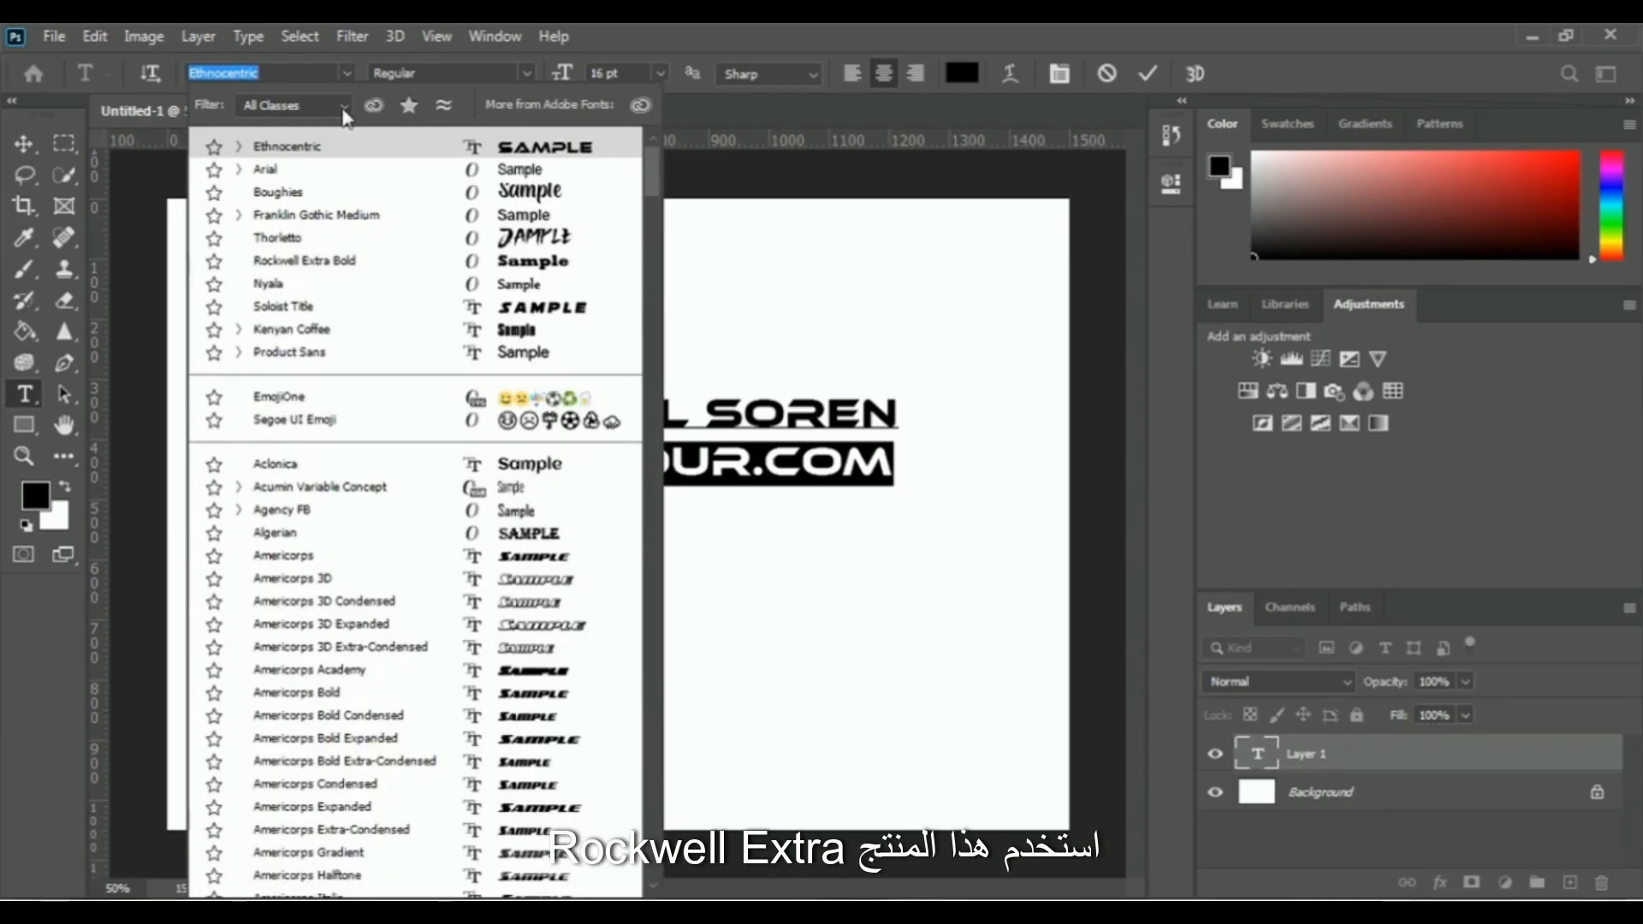
left_click(336, 264)
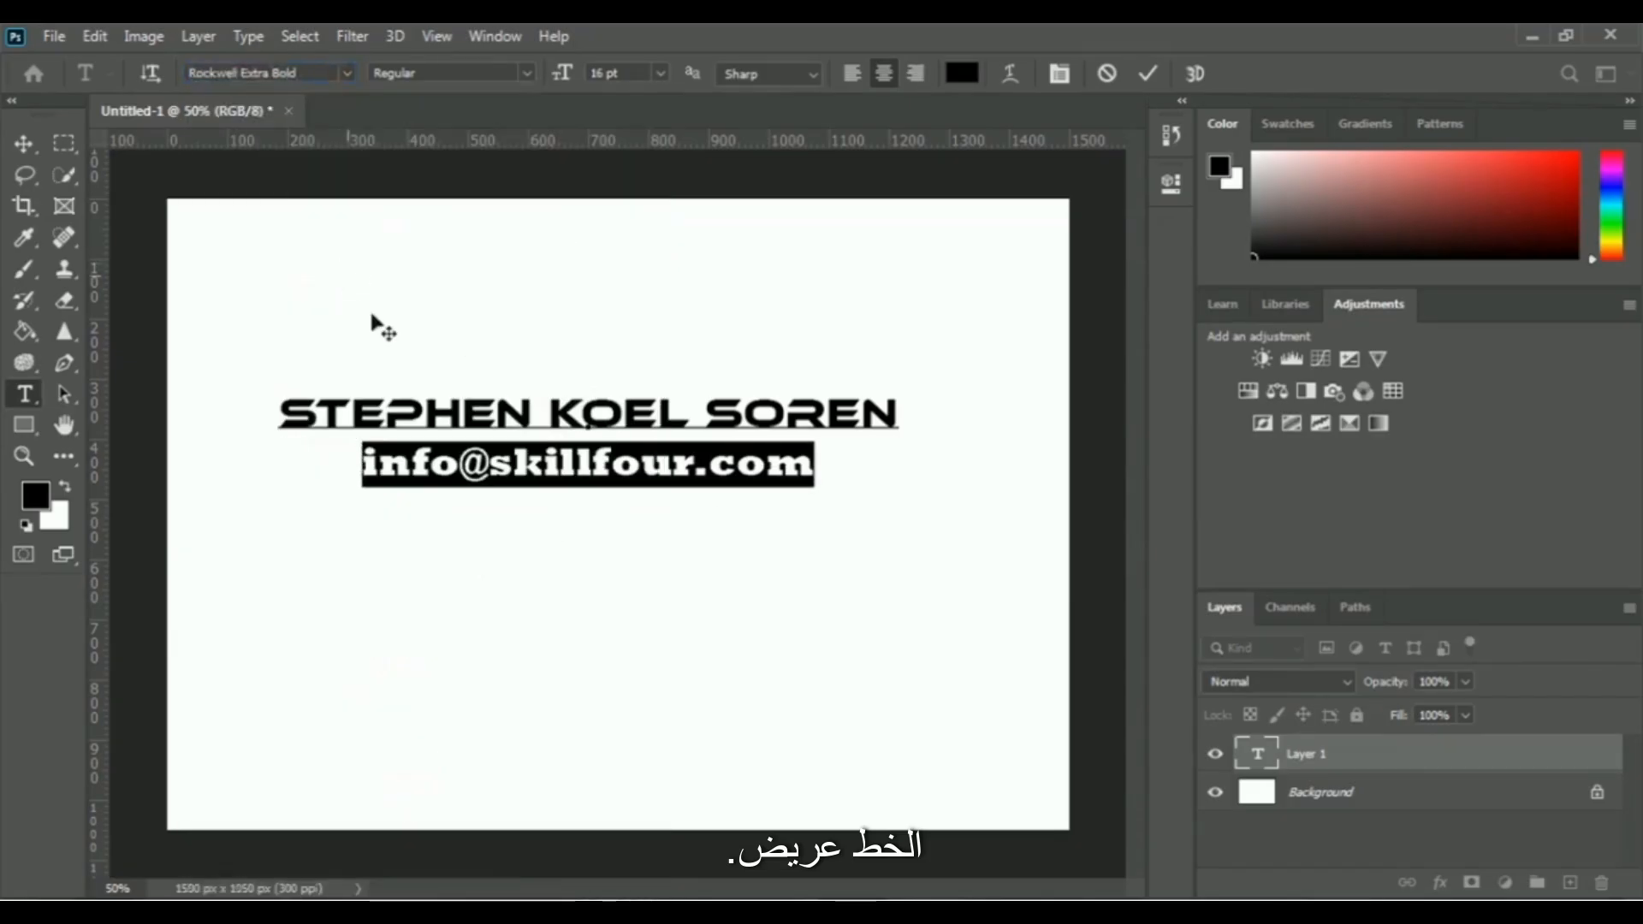
left_click(825, 475)
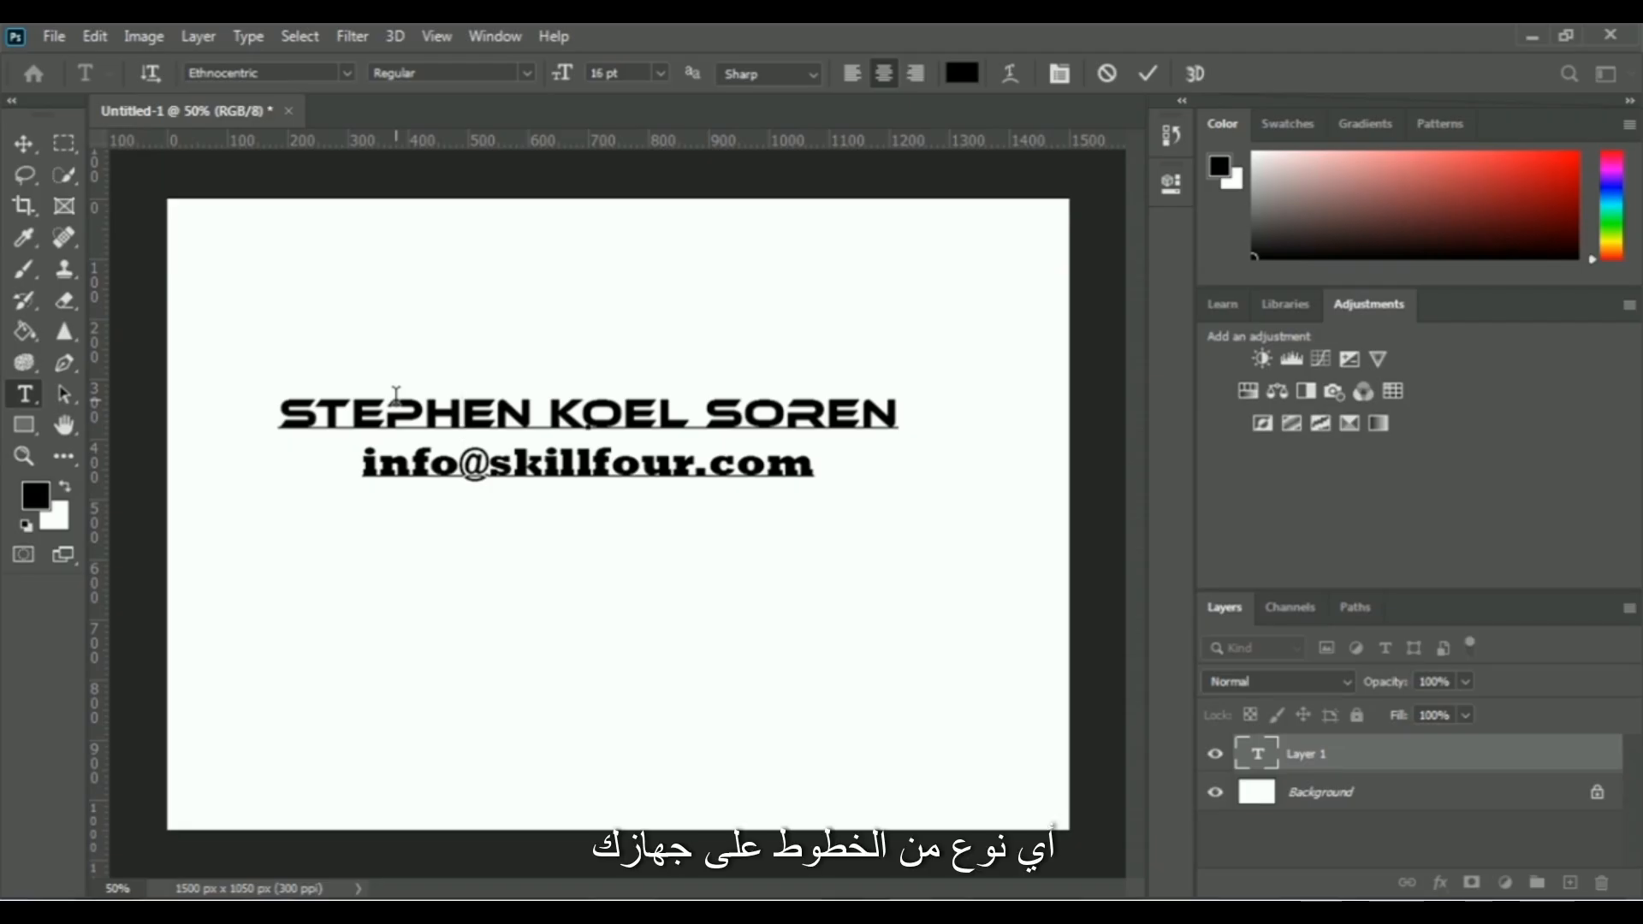
left_click(812, 462)
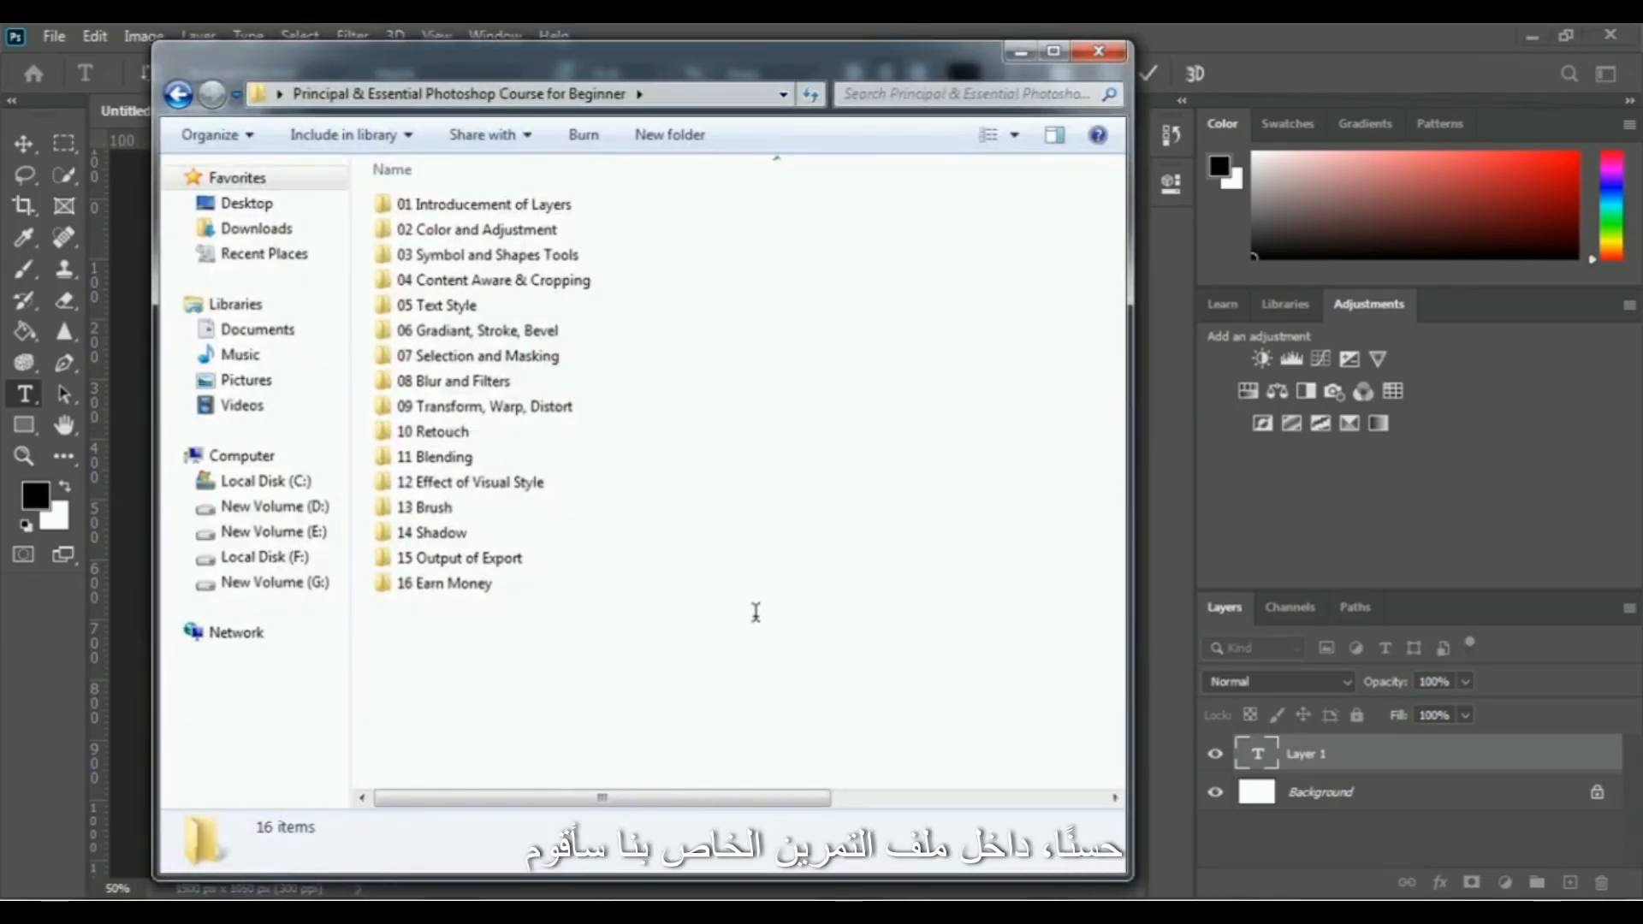
In Windows Explorer, browse to the ethnocentric folder inside 05 Text Style and open the ethnocentric rg font file
double_click(454, 306)
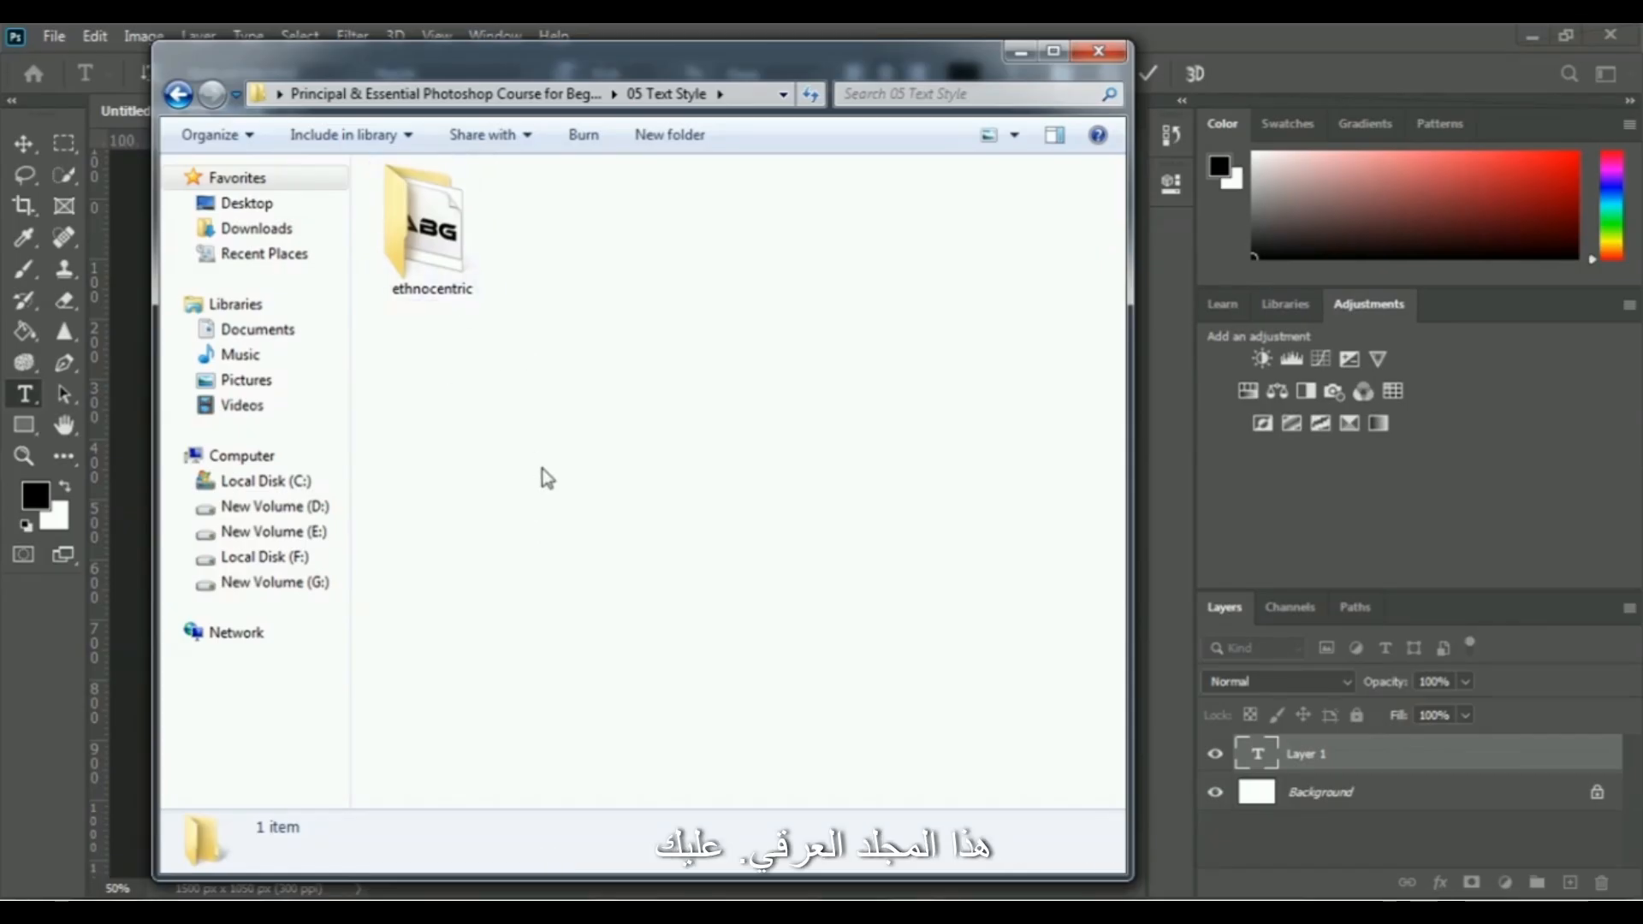
double_click(425, 229)
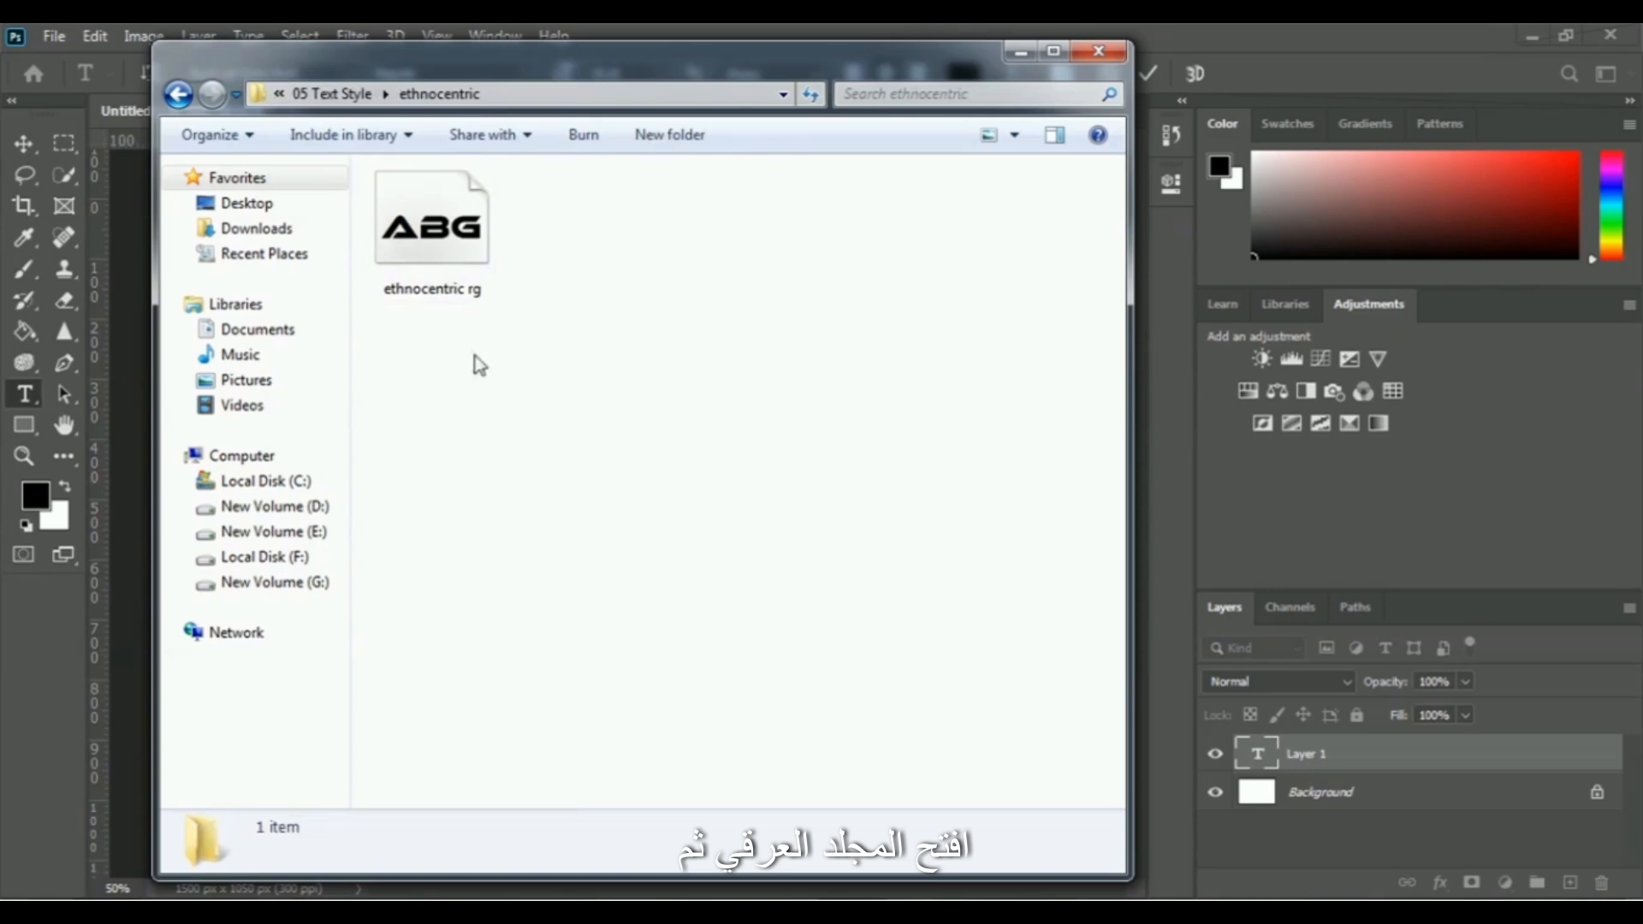
left_click(428, 261)
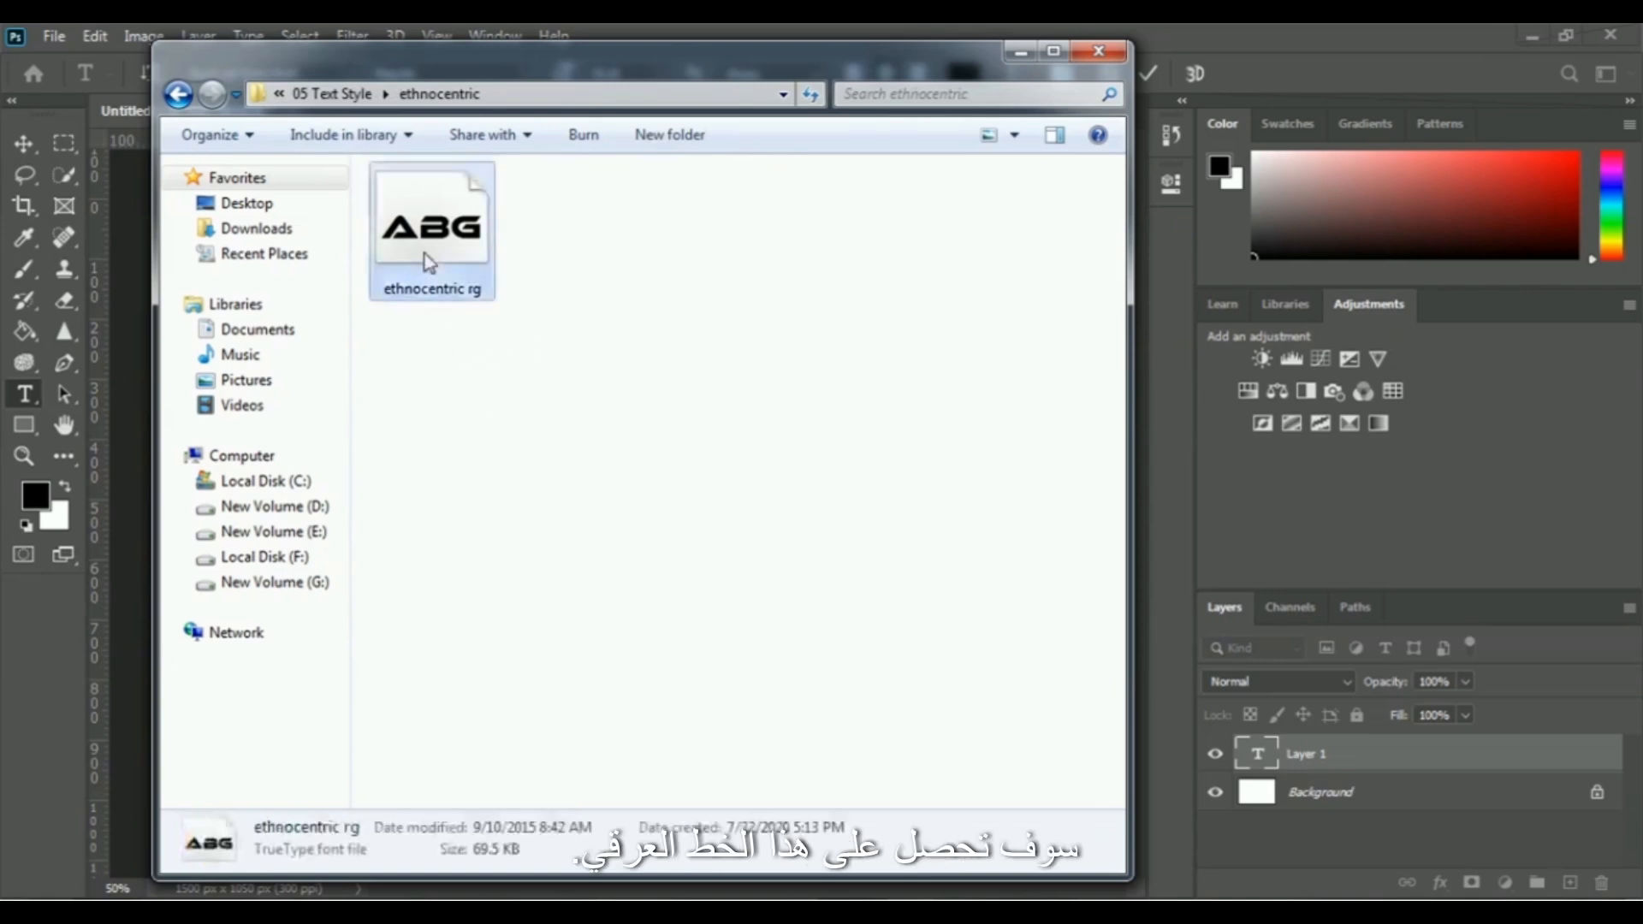
double_click(455, 264)
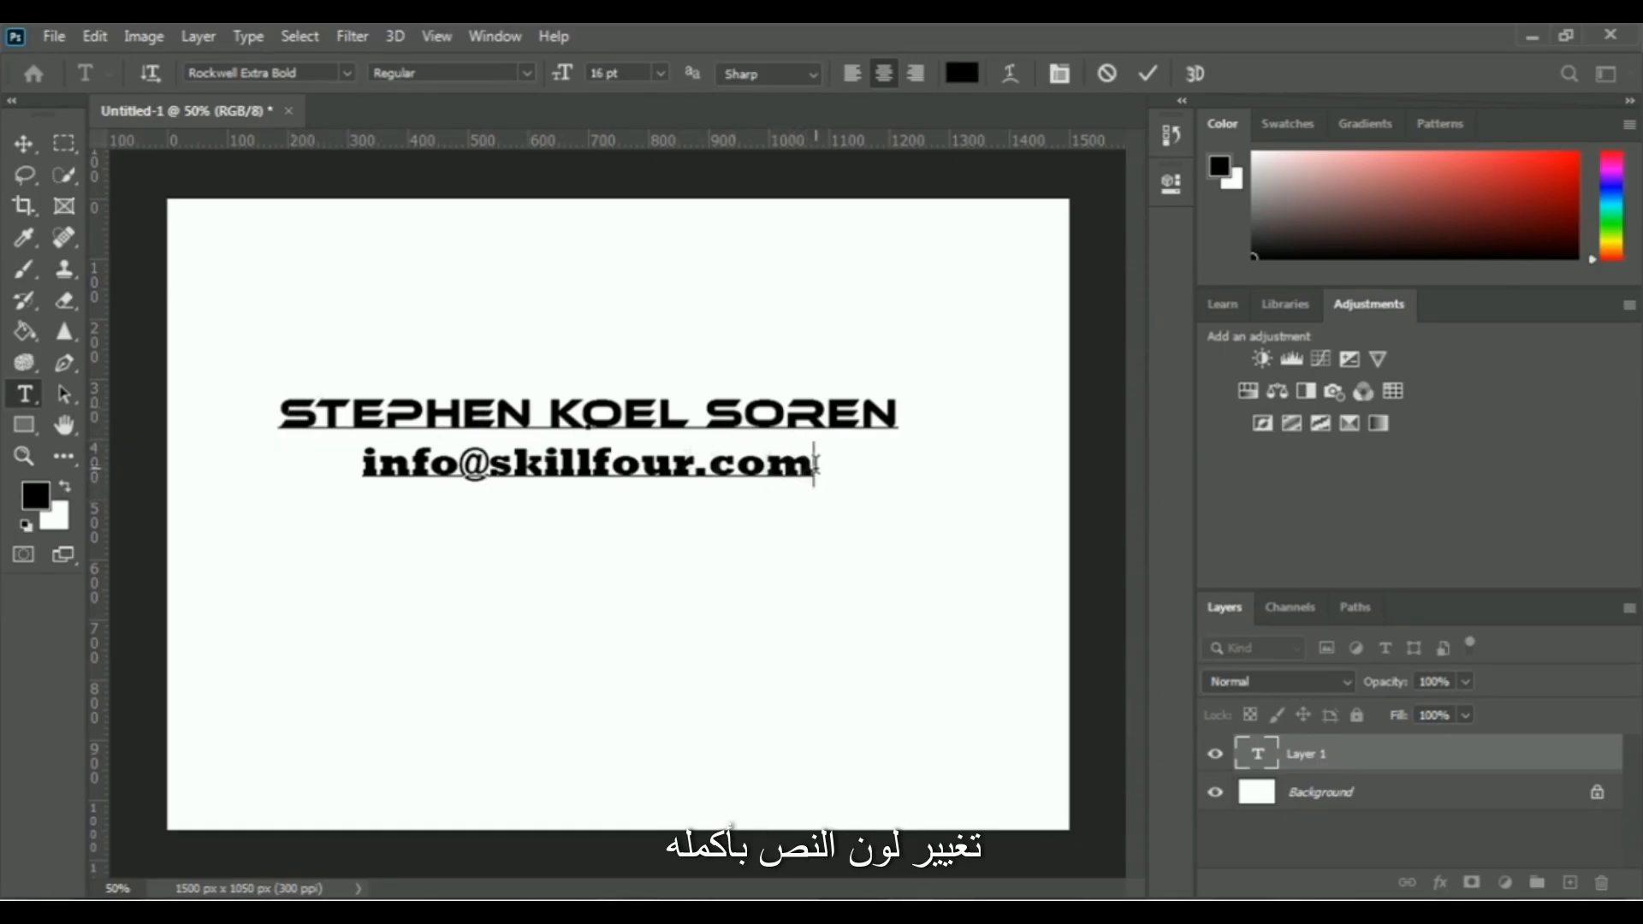
Try several hues on both text lines with the Color Picker and apply bright red, ff0c00
left_click_drag(814, 465, 277, 412)
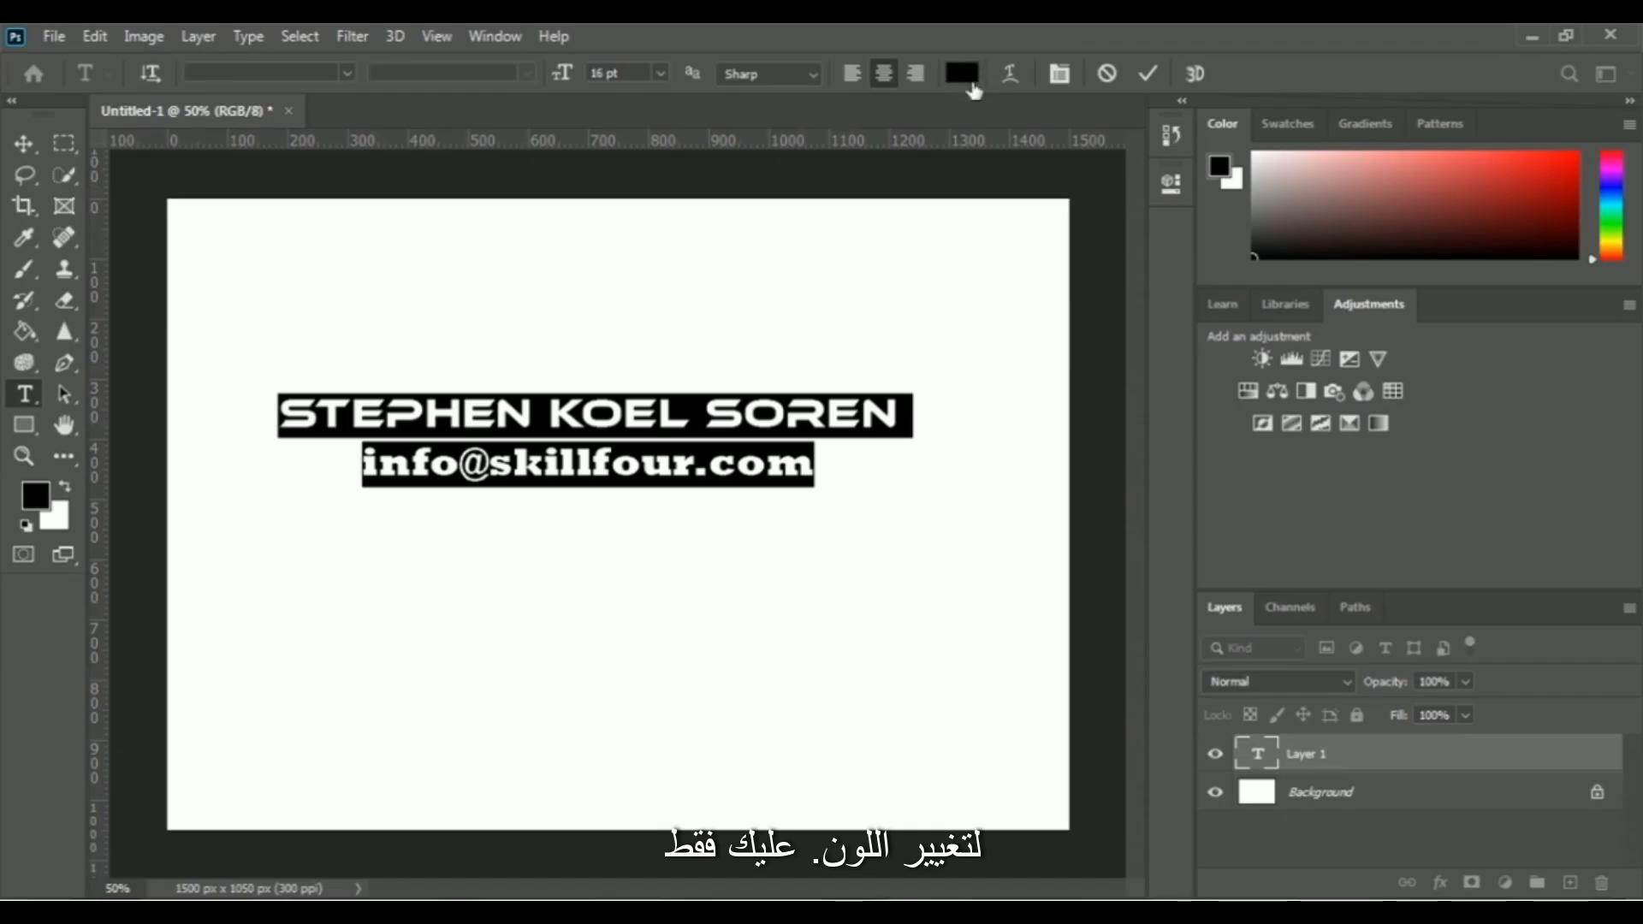
left_click(963, 77)
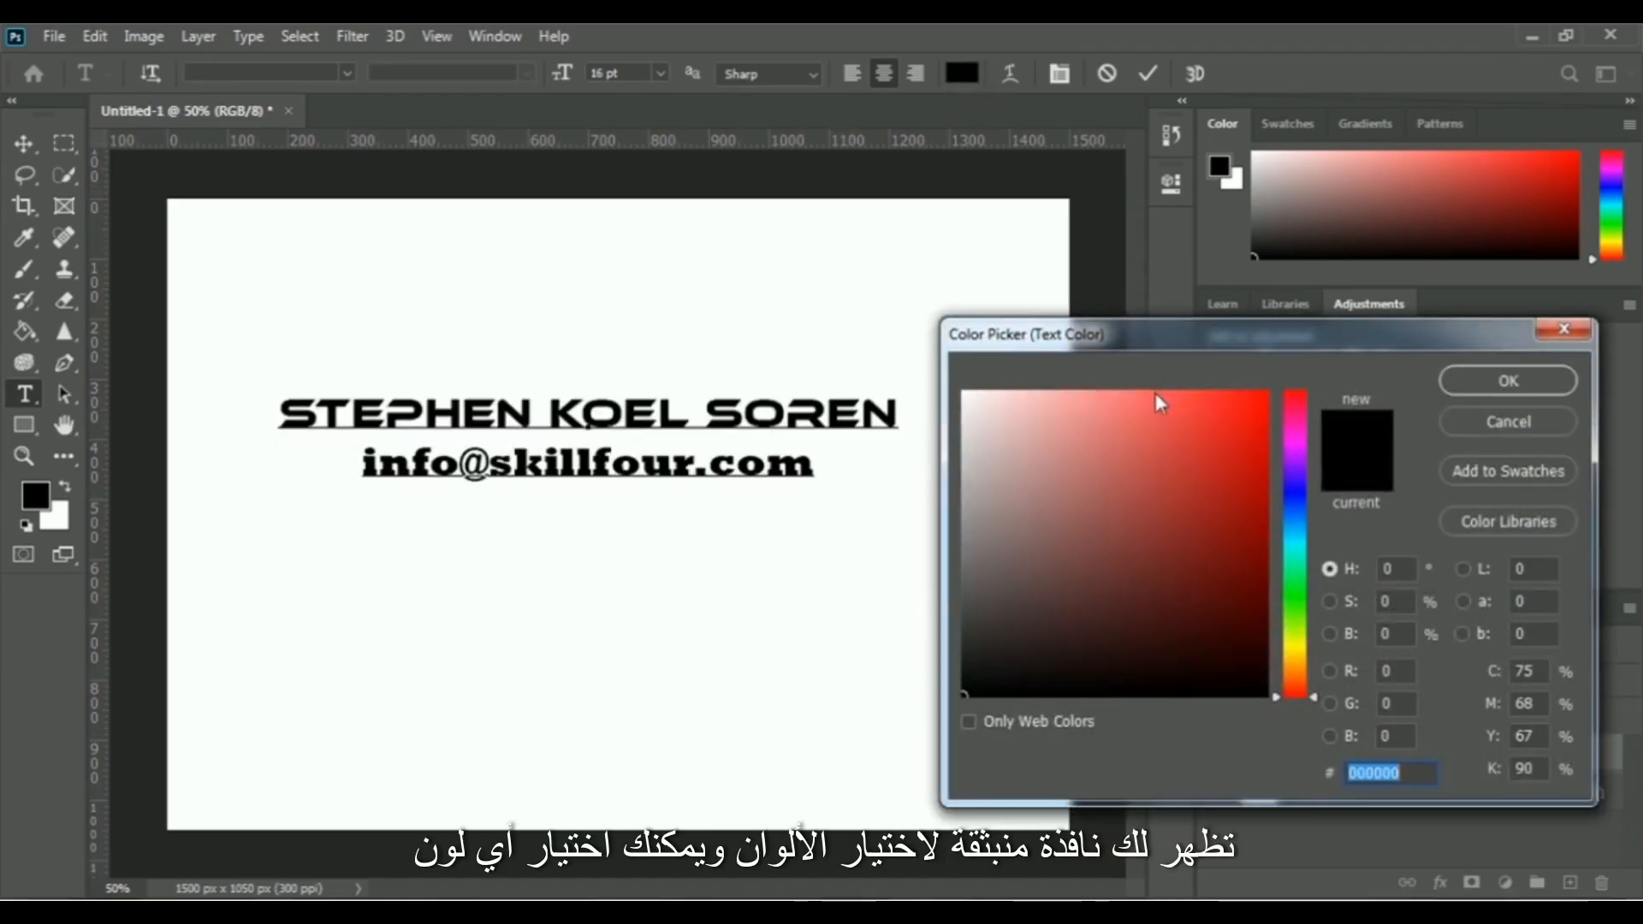
left_click(1209, 452)
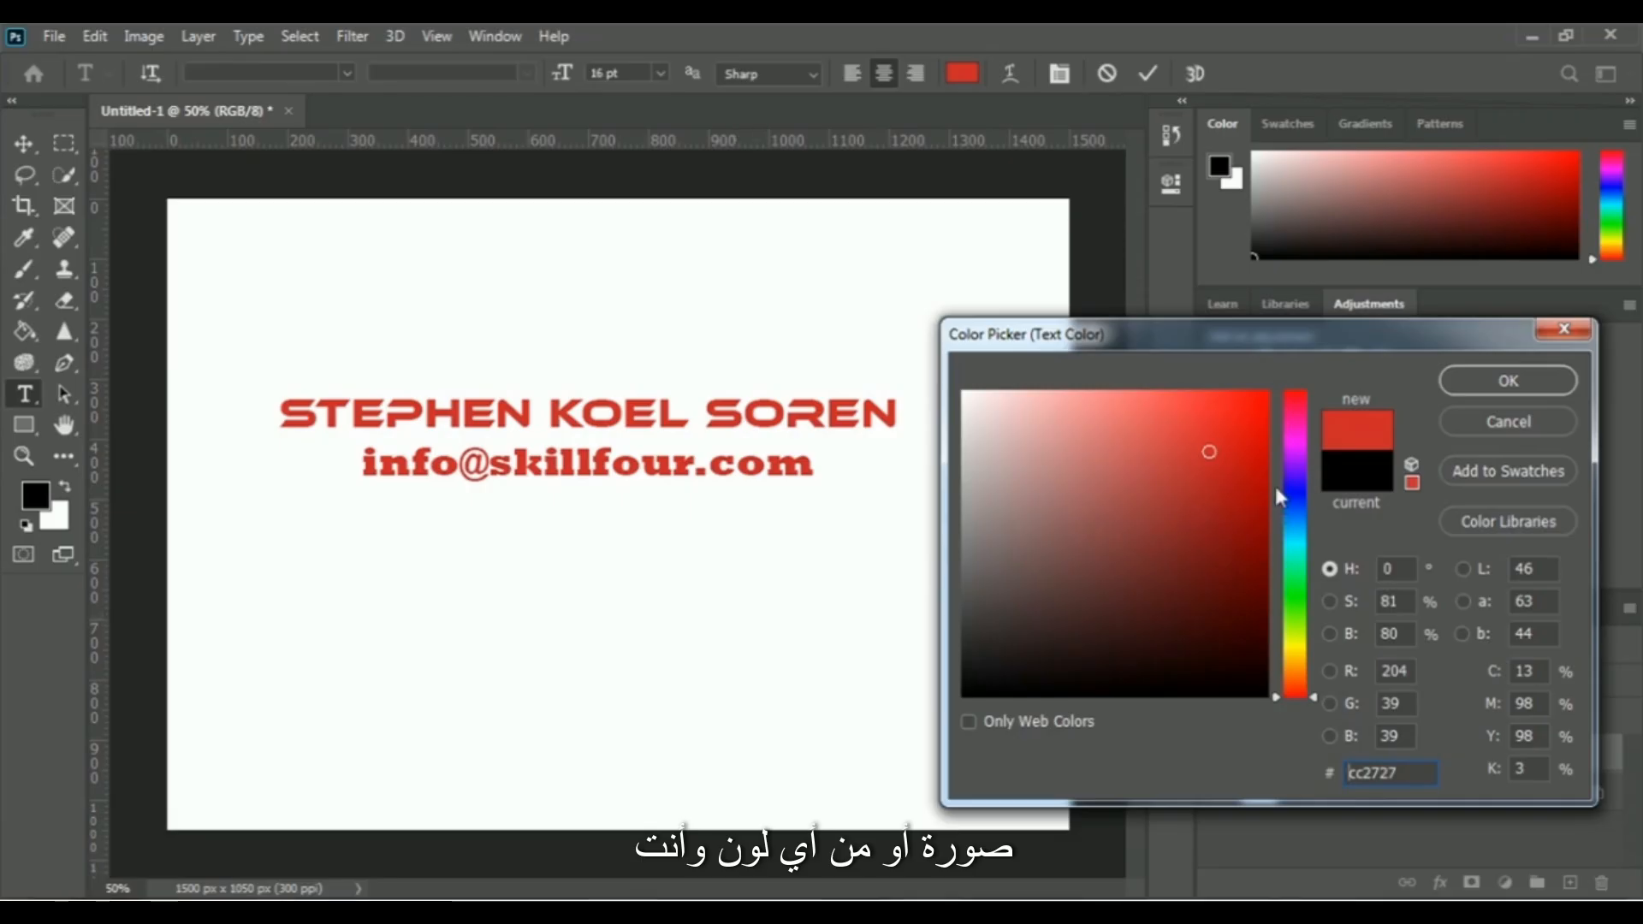
left_click(1296, 443)
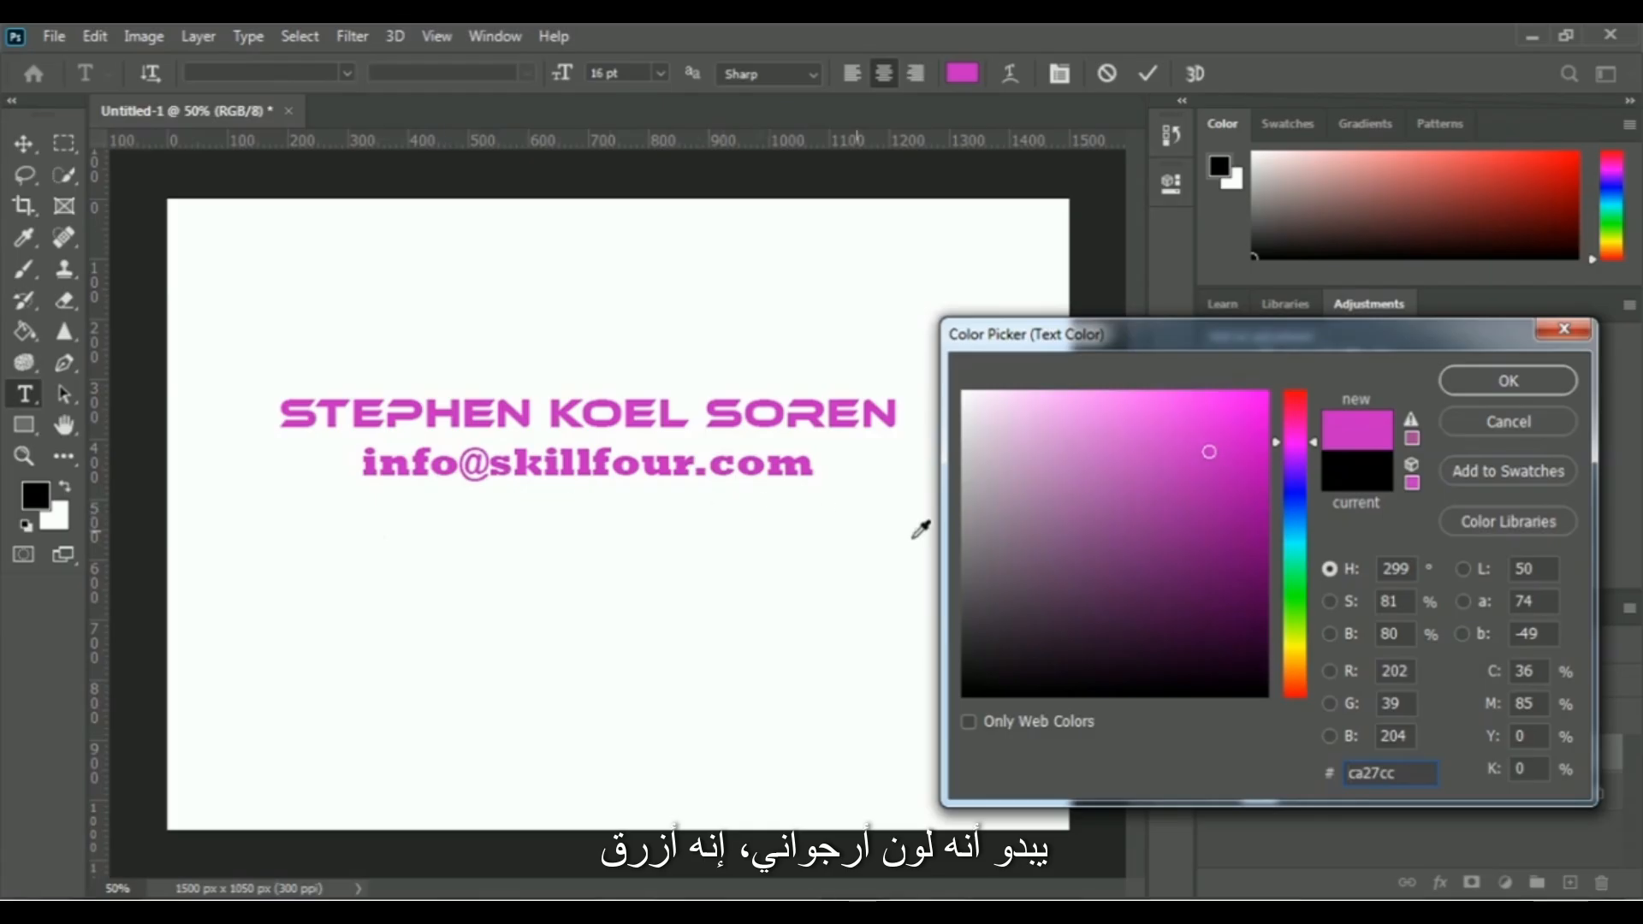
left_click(1301, 494)
left_click(1296, 607)
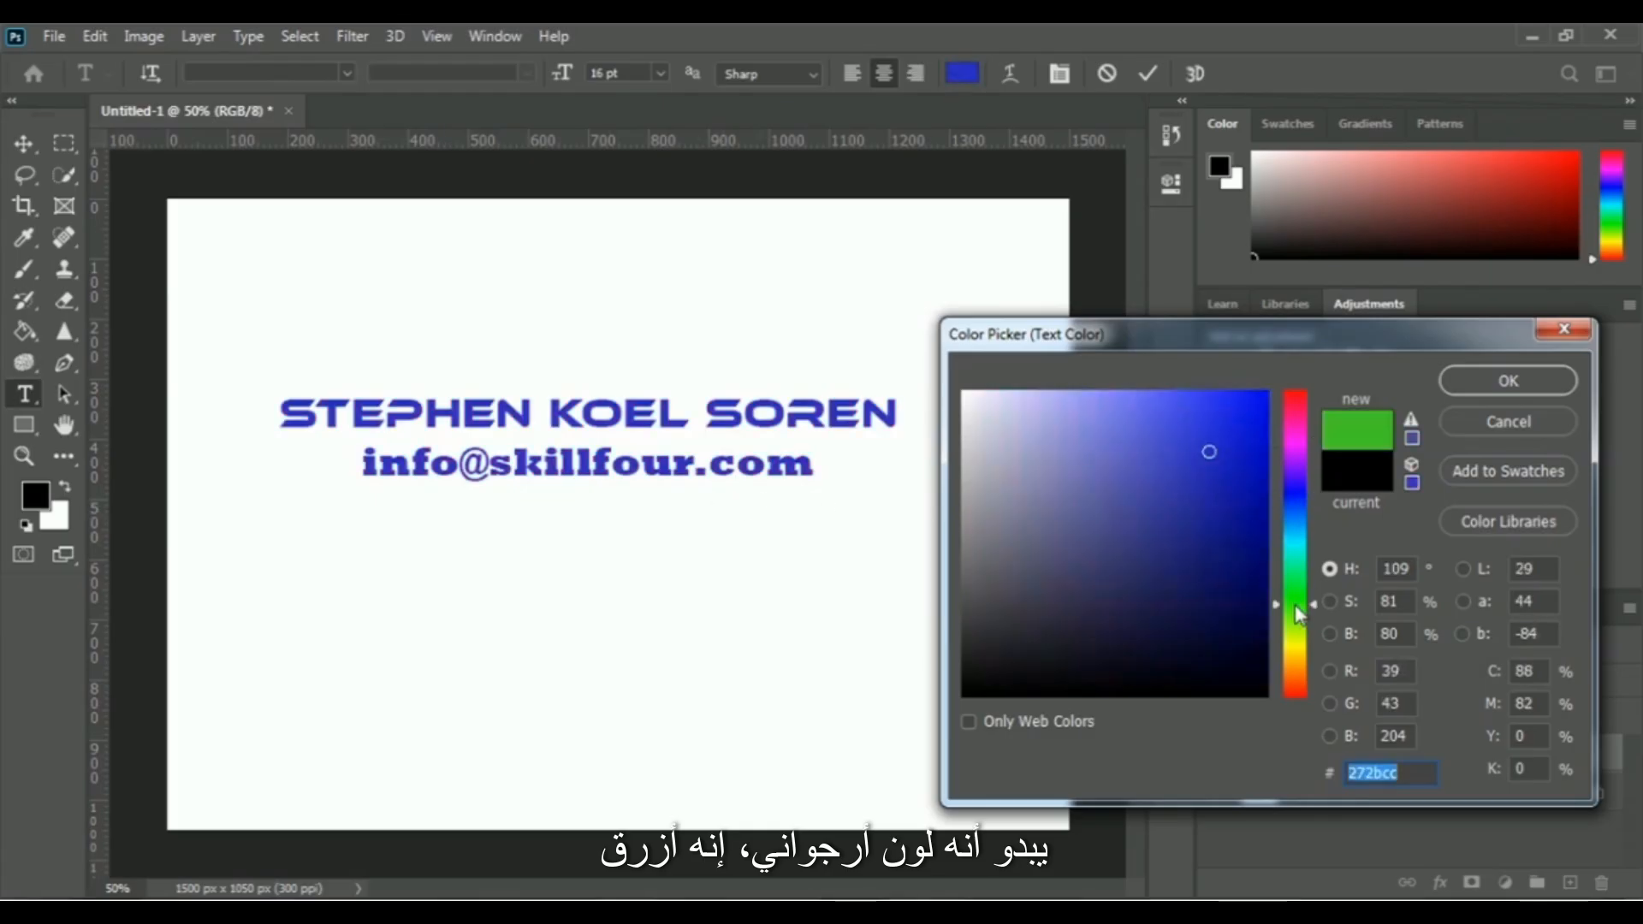
left_click(1296, 652)
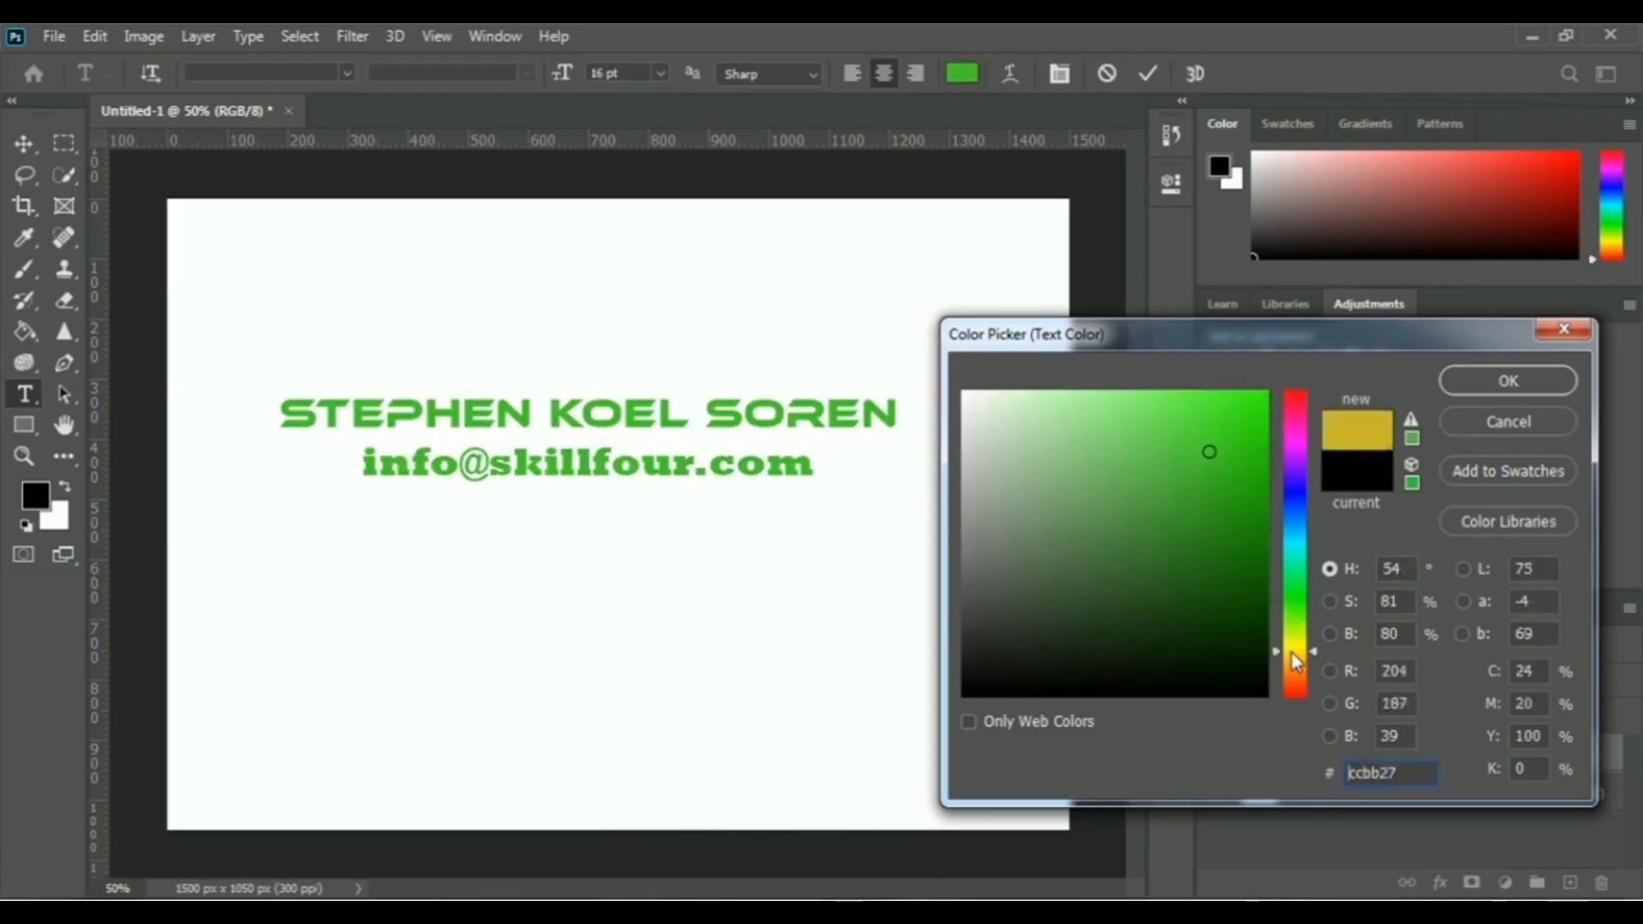
left_click_drag(1255, 436, 1267, 393)
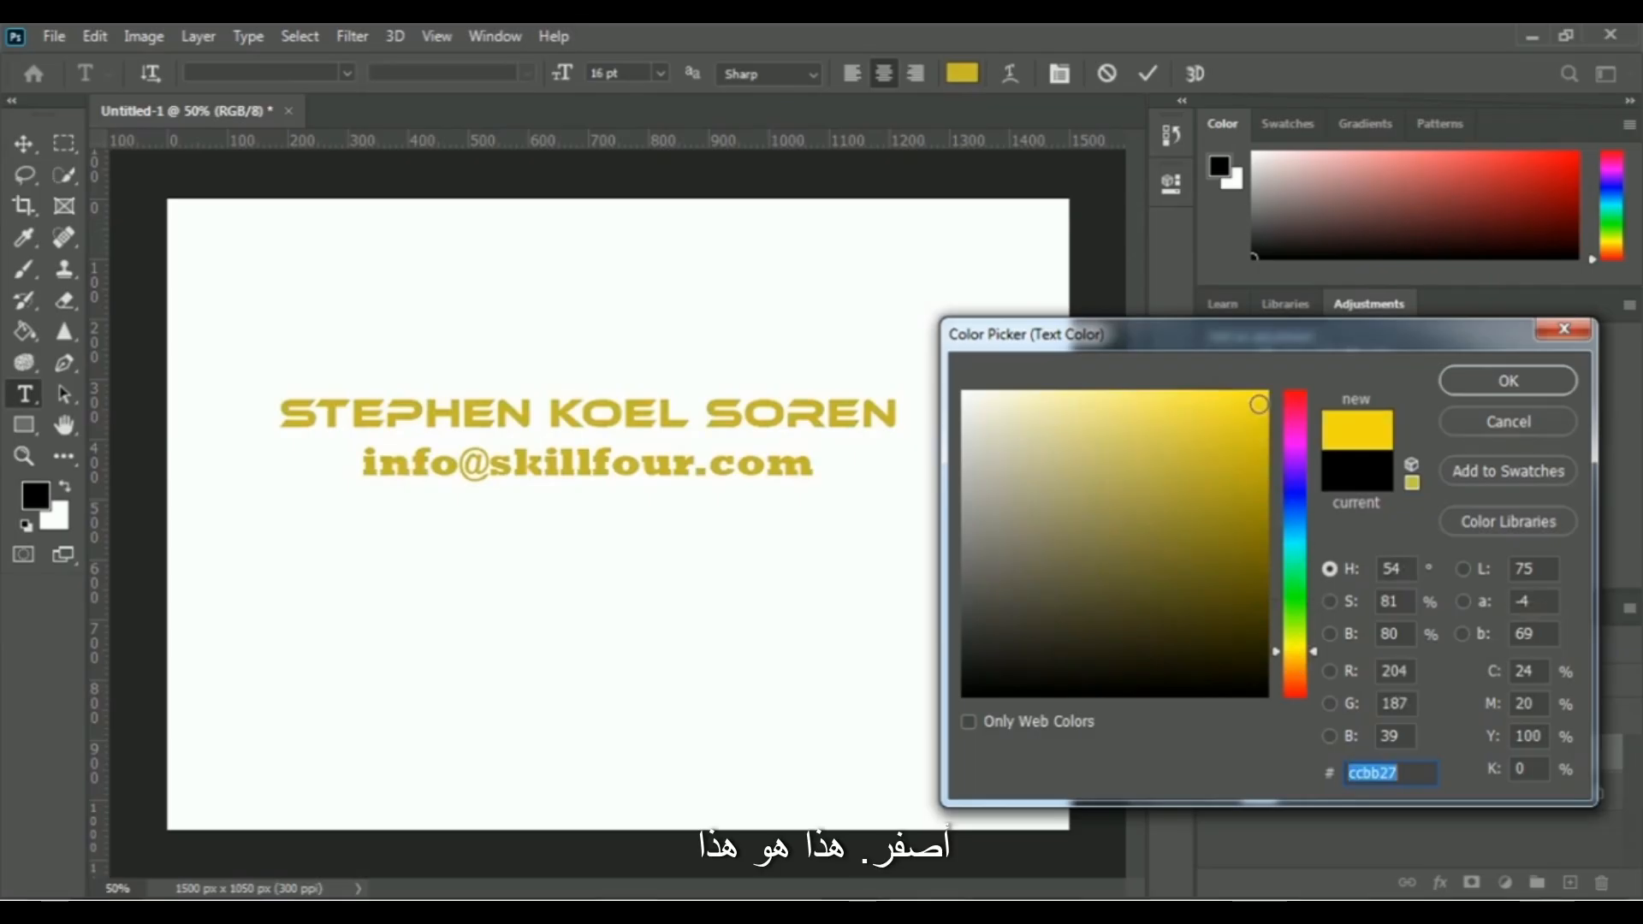
left_click(1296, 684)
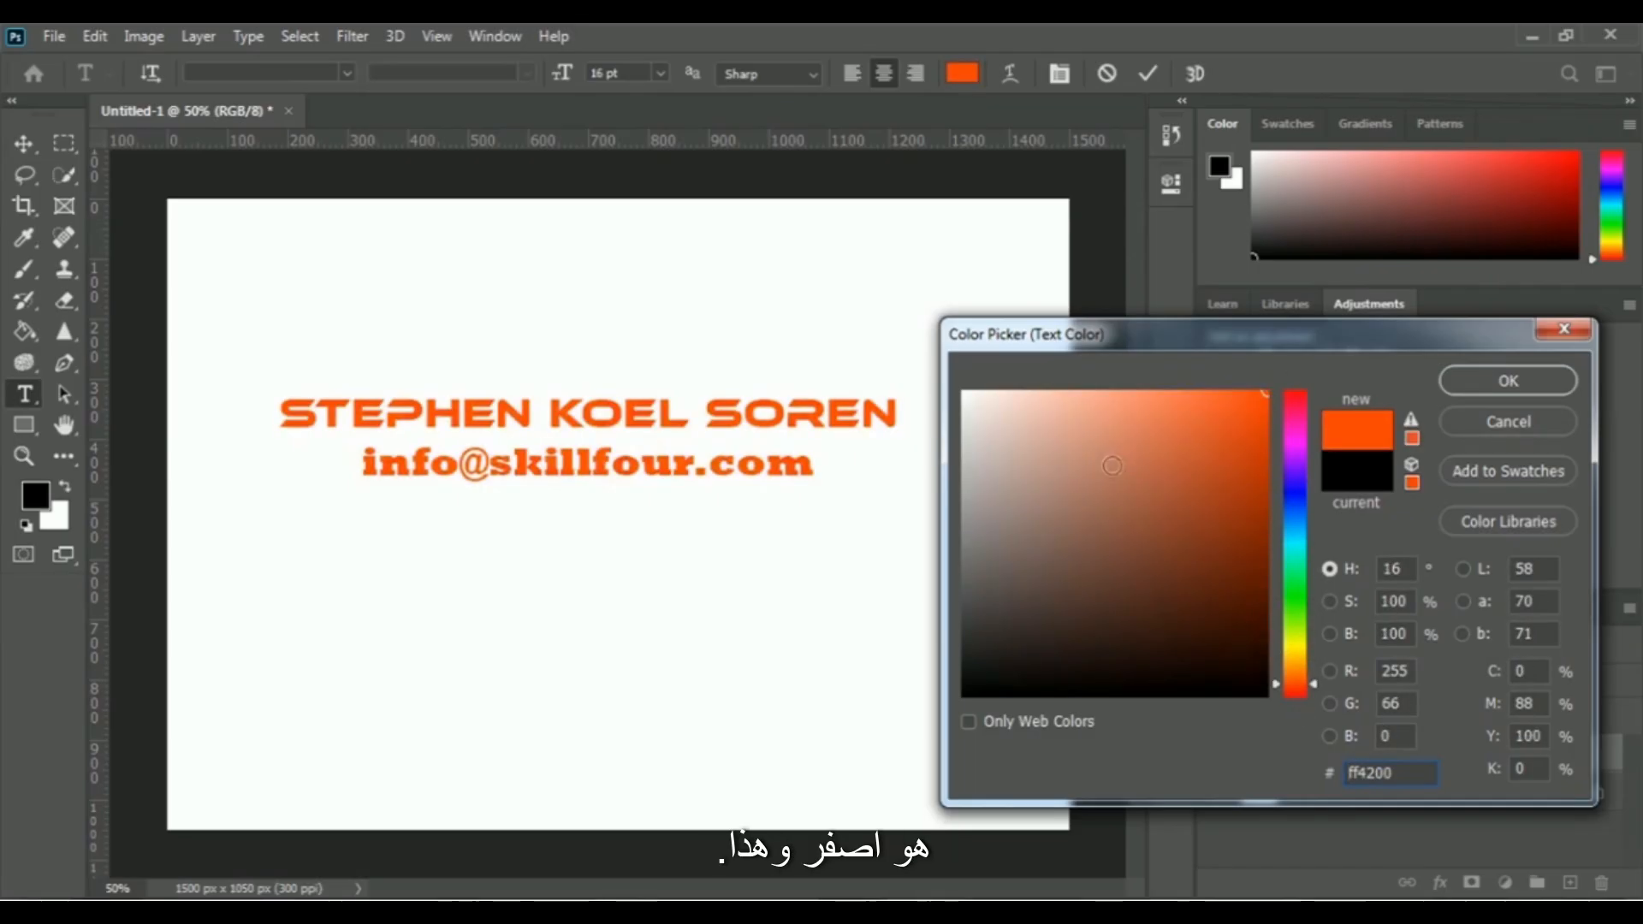
left_click(1296, 694)
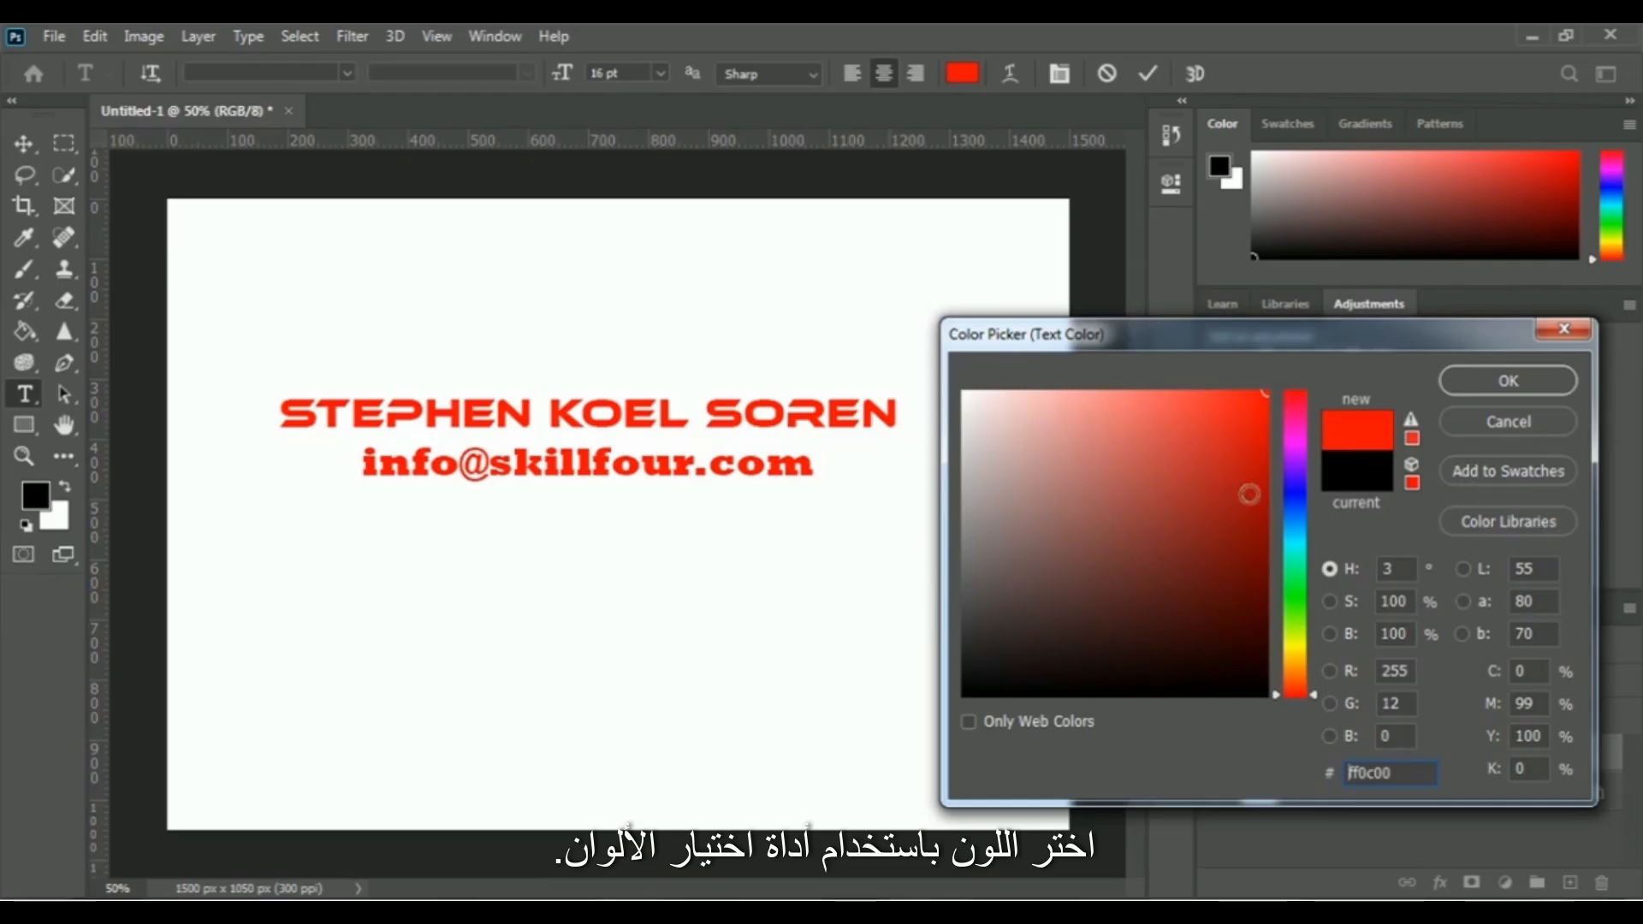
left_click(1507, 380)
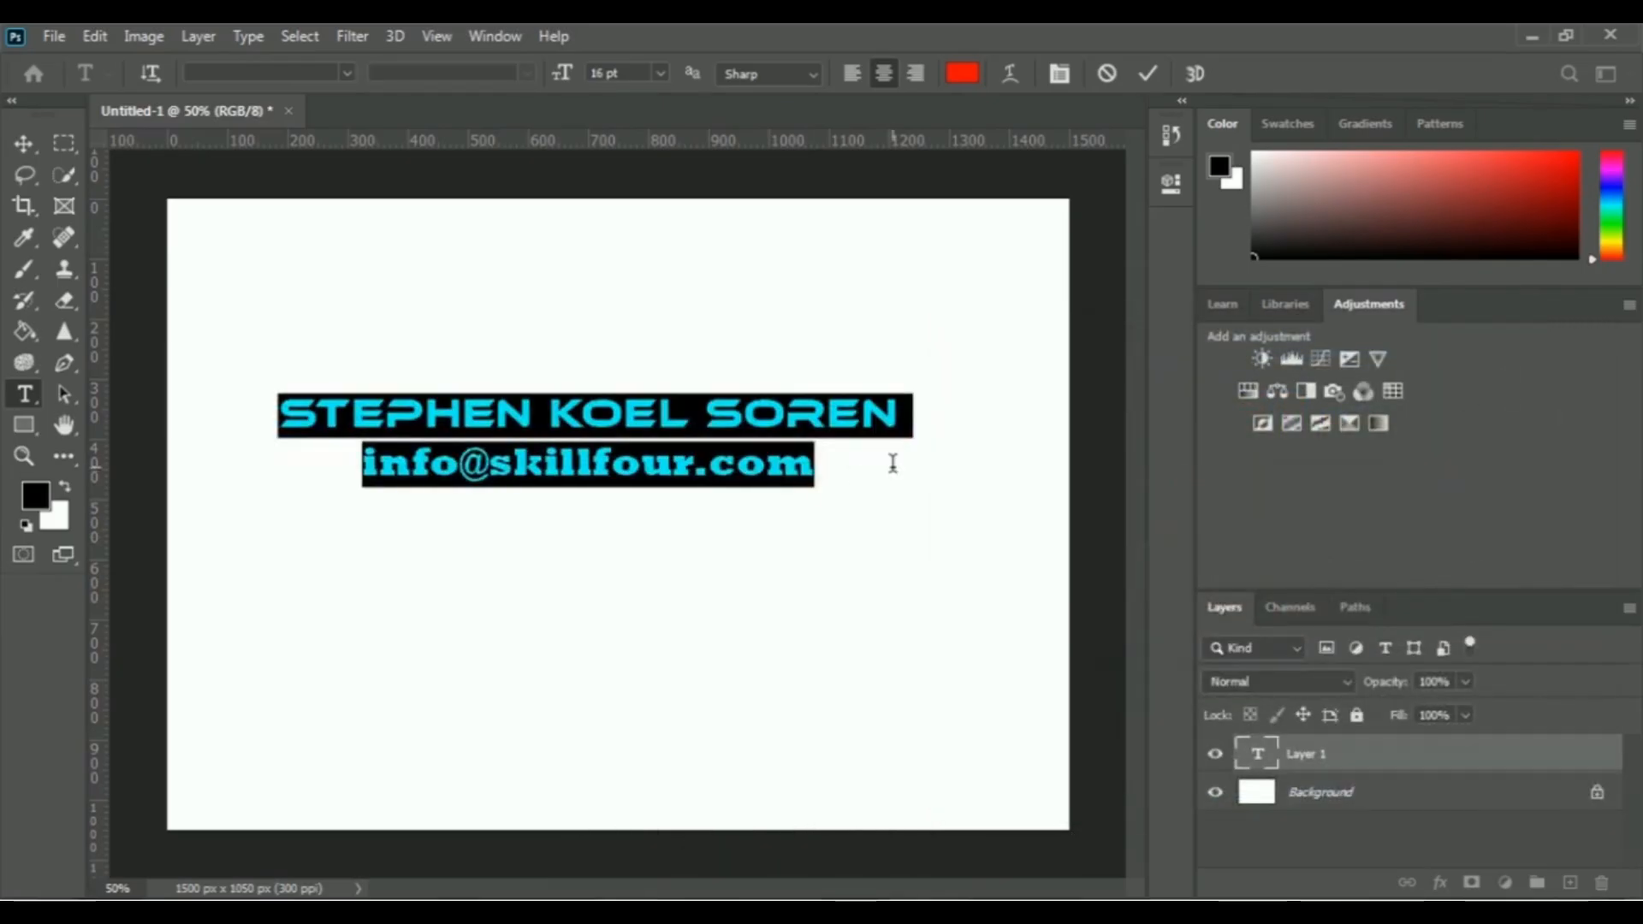
left_click(855, 477)
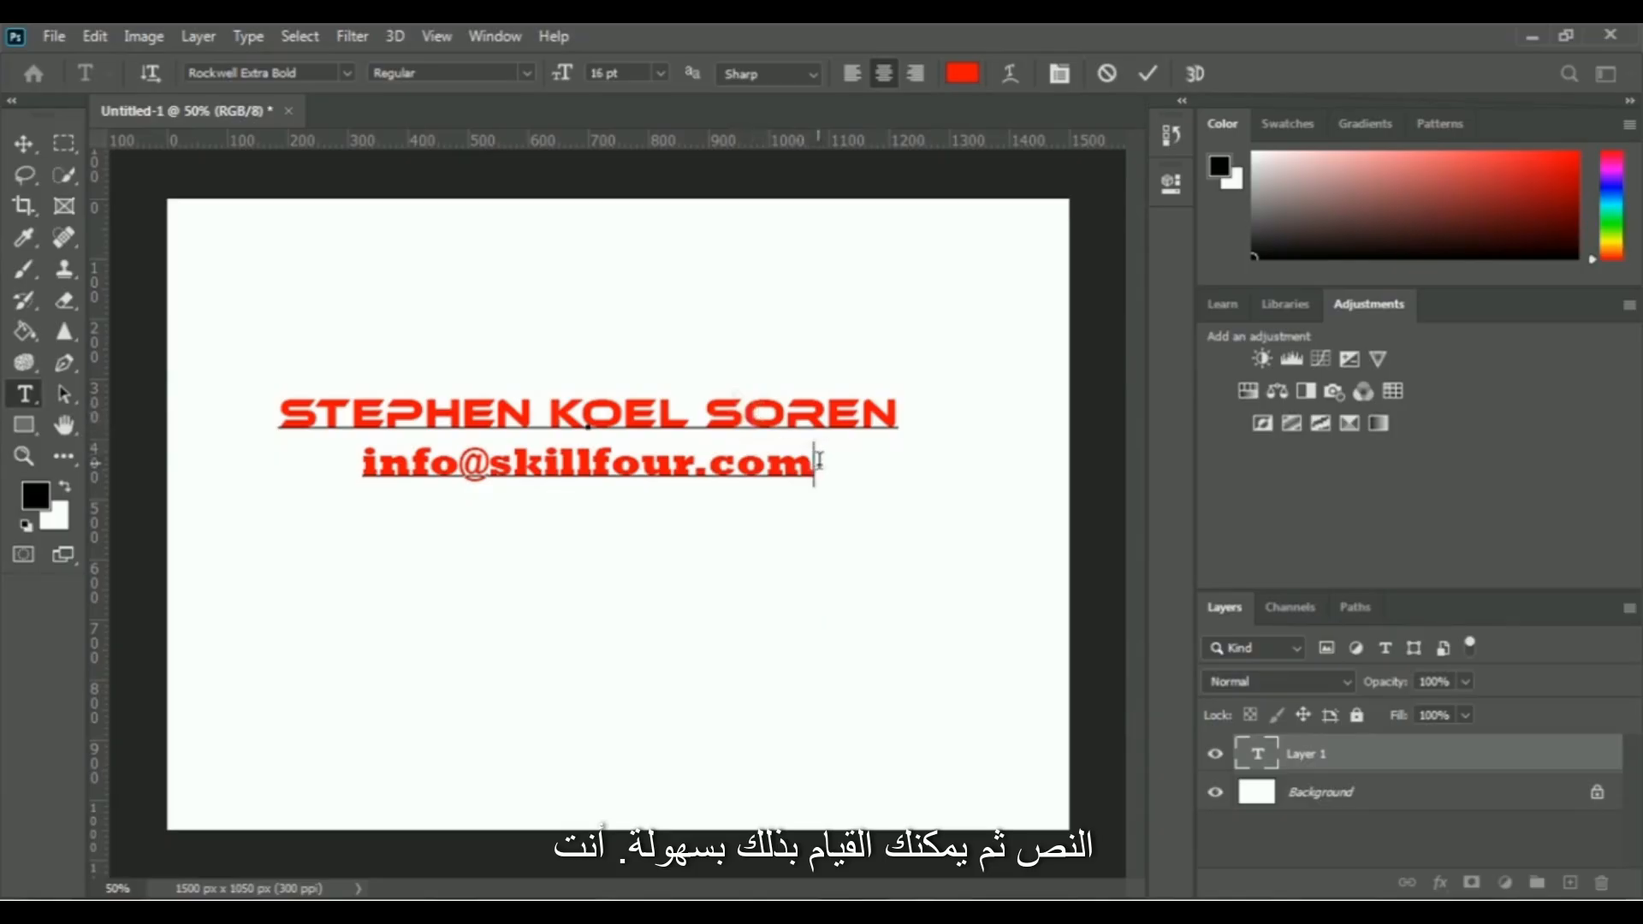
Reduce the font size of both text lines to 10 pt
left_click_drag(827, 471, 275, 409)
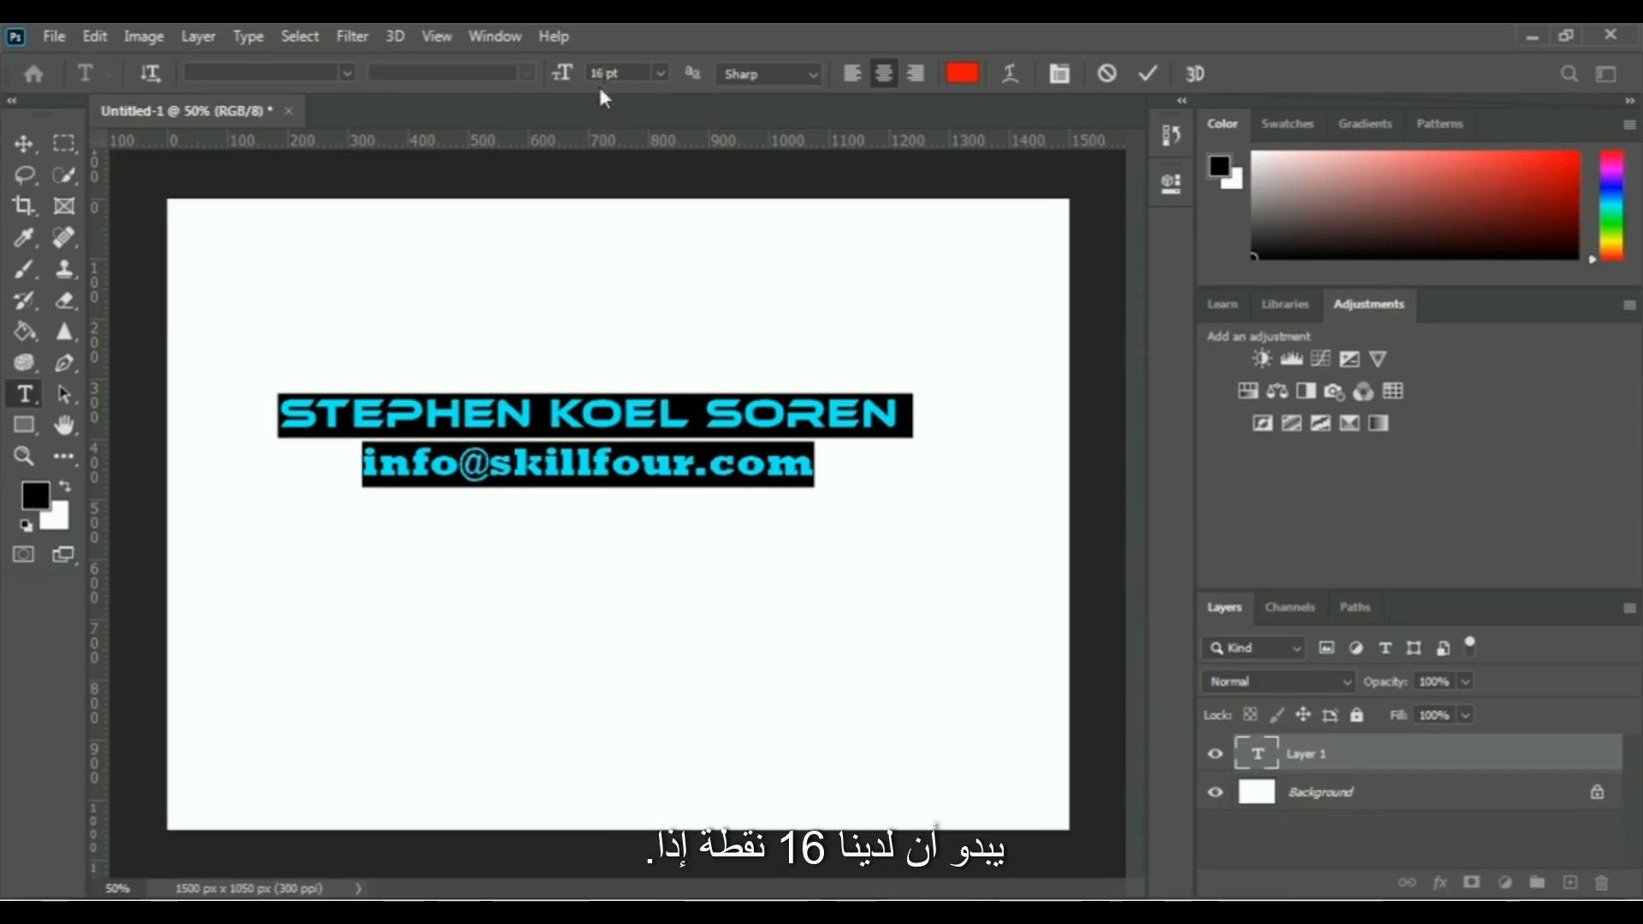
left_click(663, 75)
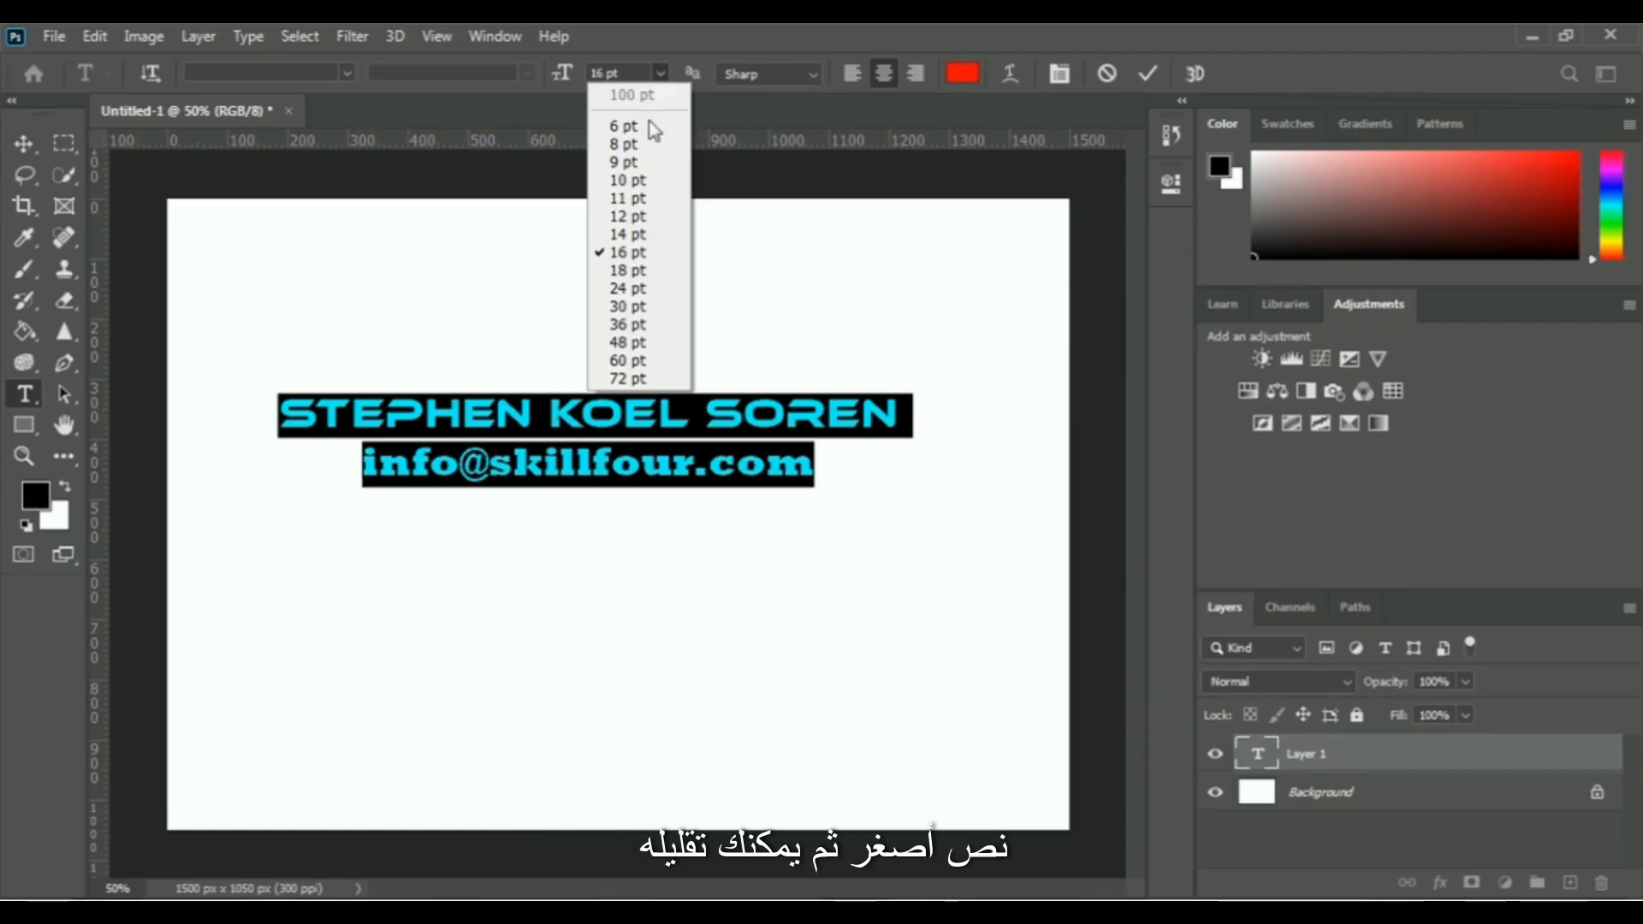
left_click(640, 180)
left_click(741, 451)
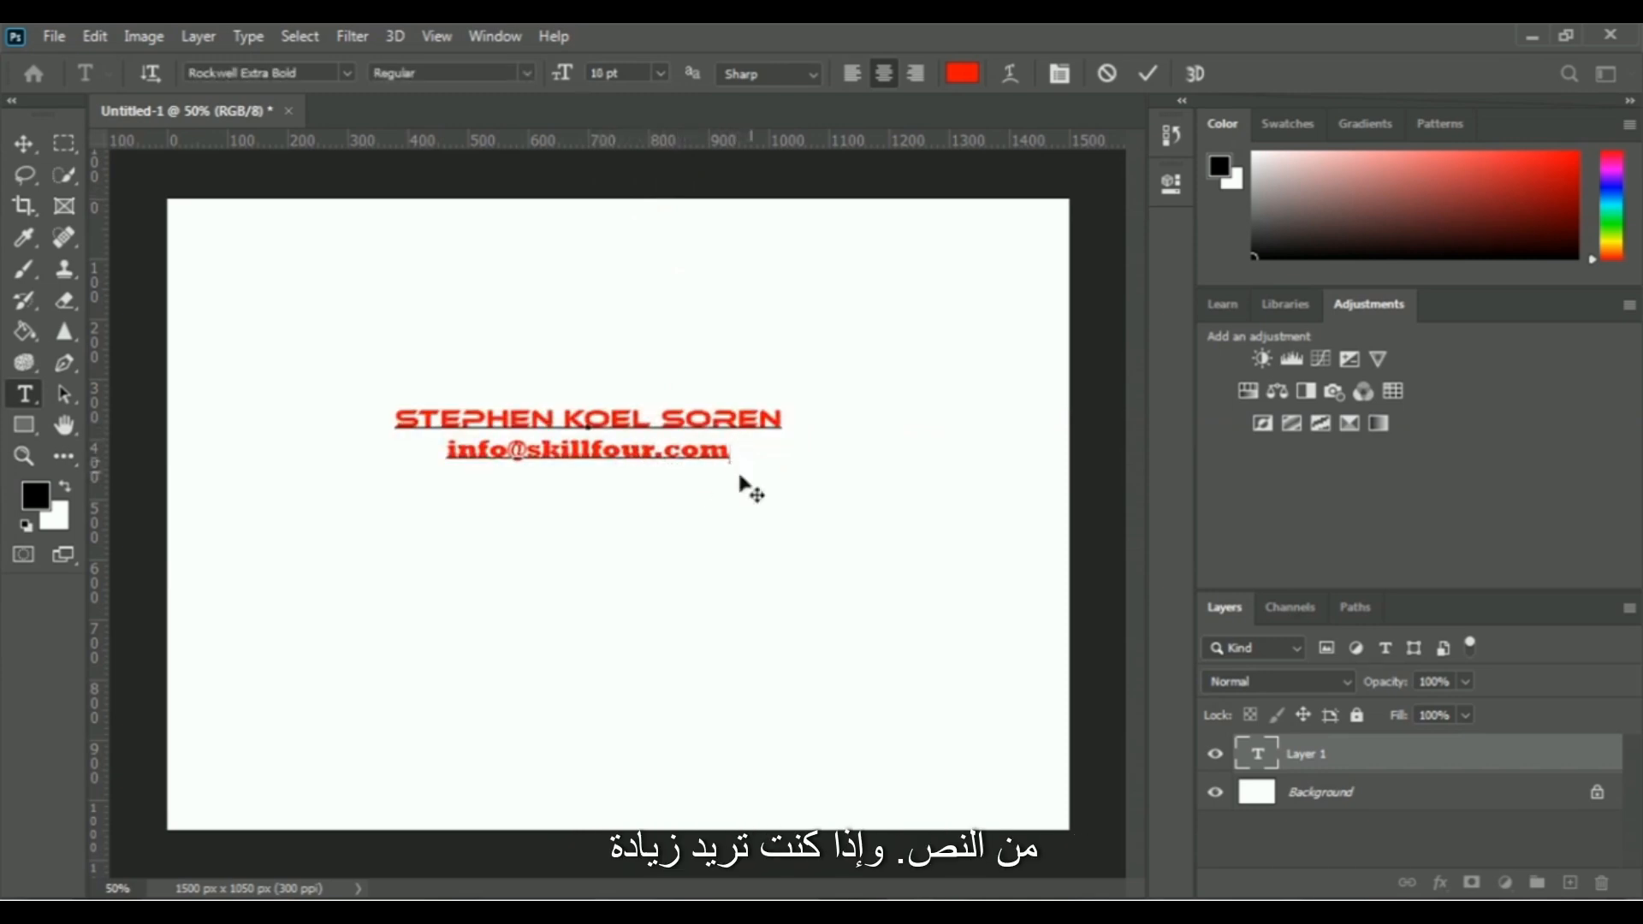
Enlarge both text lines, trying a font size of 24 pt and settling on 18 pt
left_click_drag(737, 451, 403, 404)
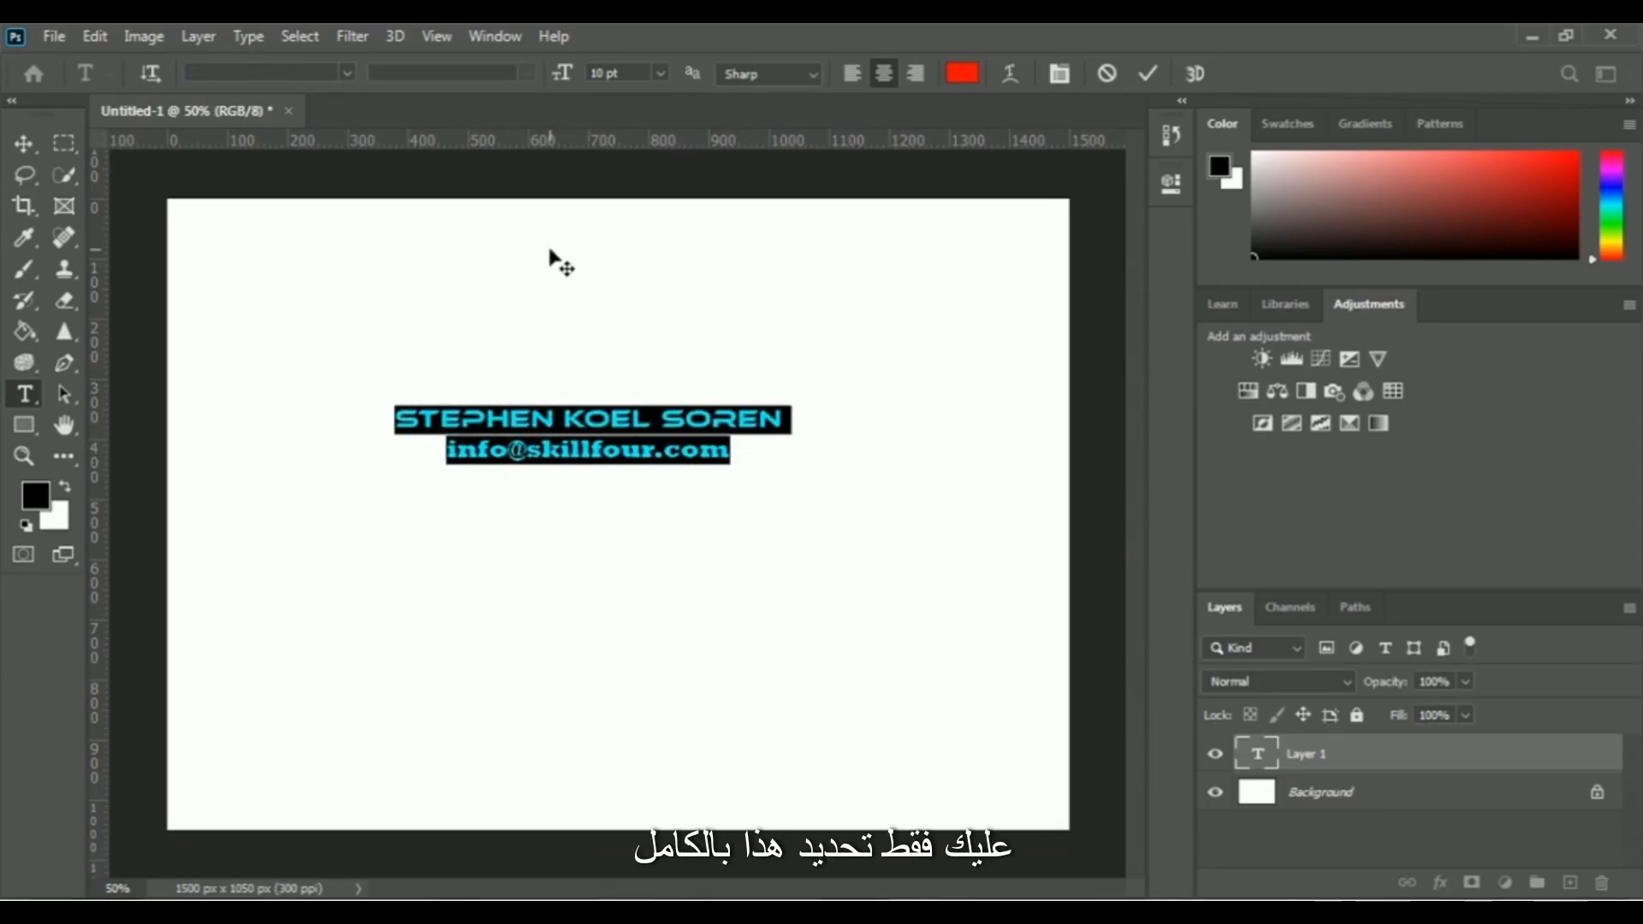
left_click(660, 73)
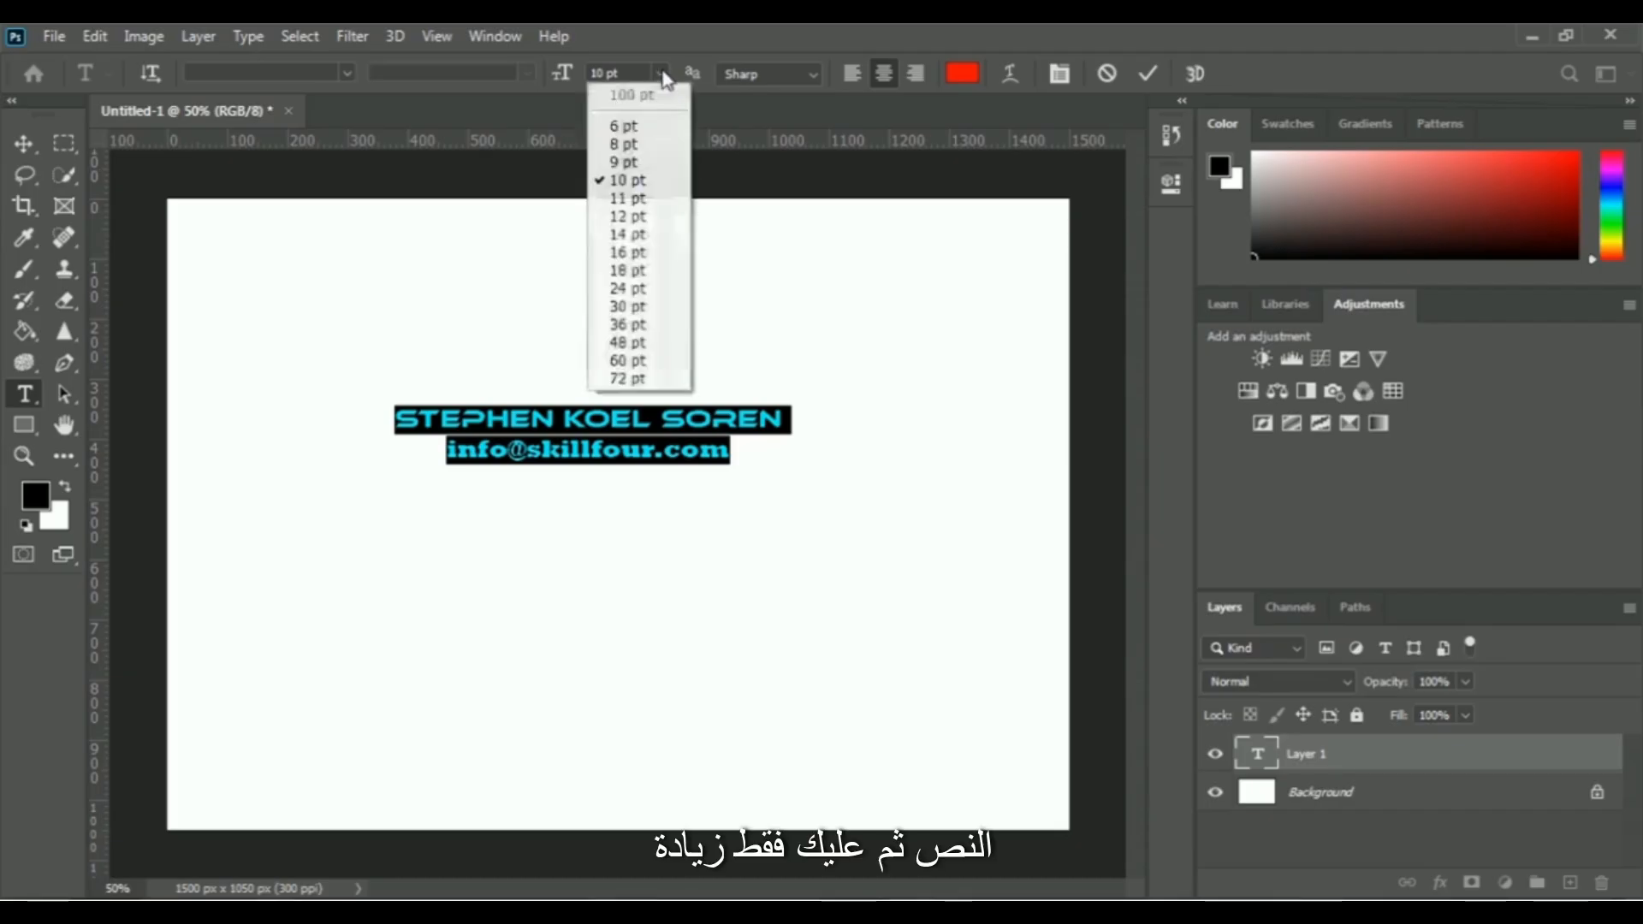
left_click(652, 290)
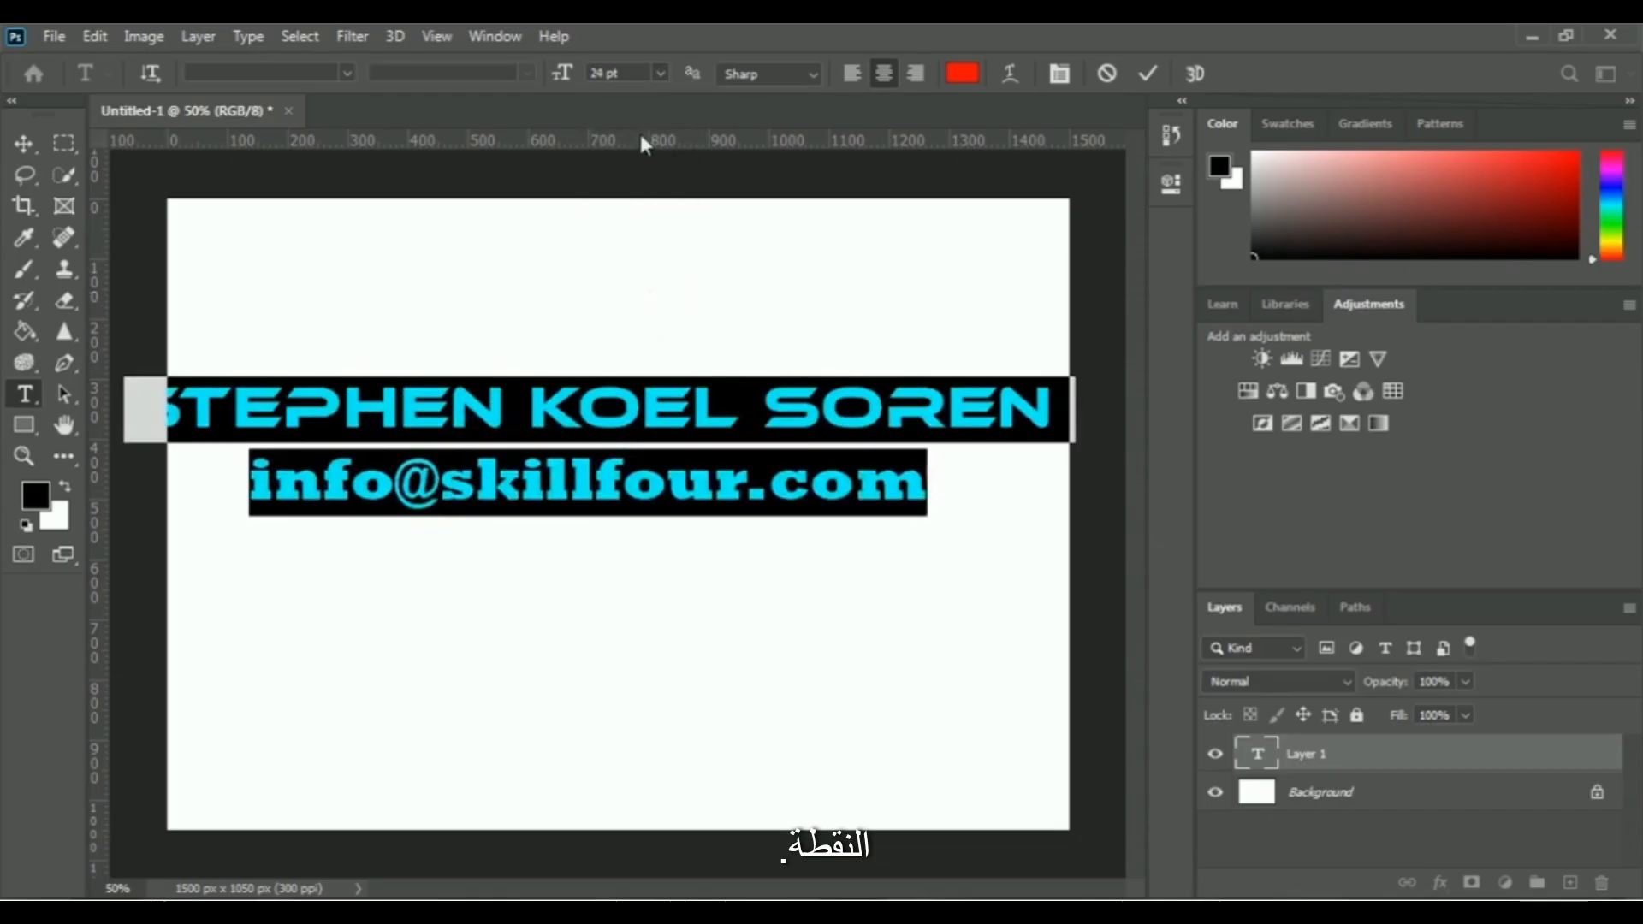
left_click(659, 73)
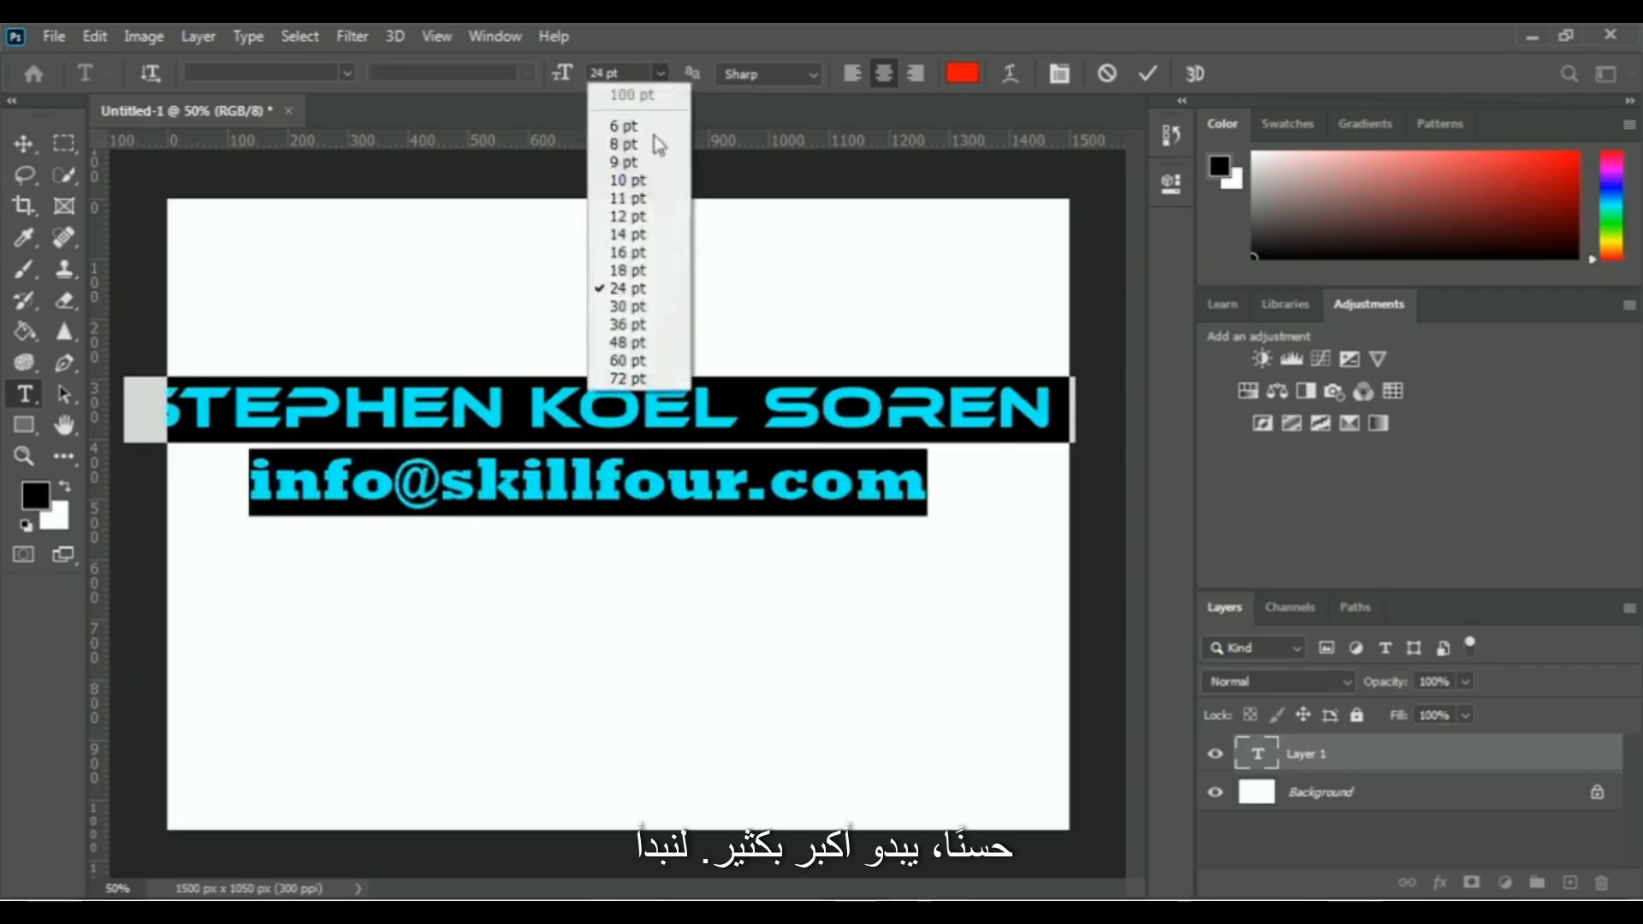
left_click(633, 270)
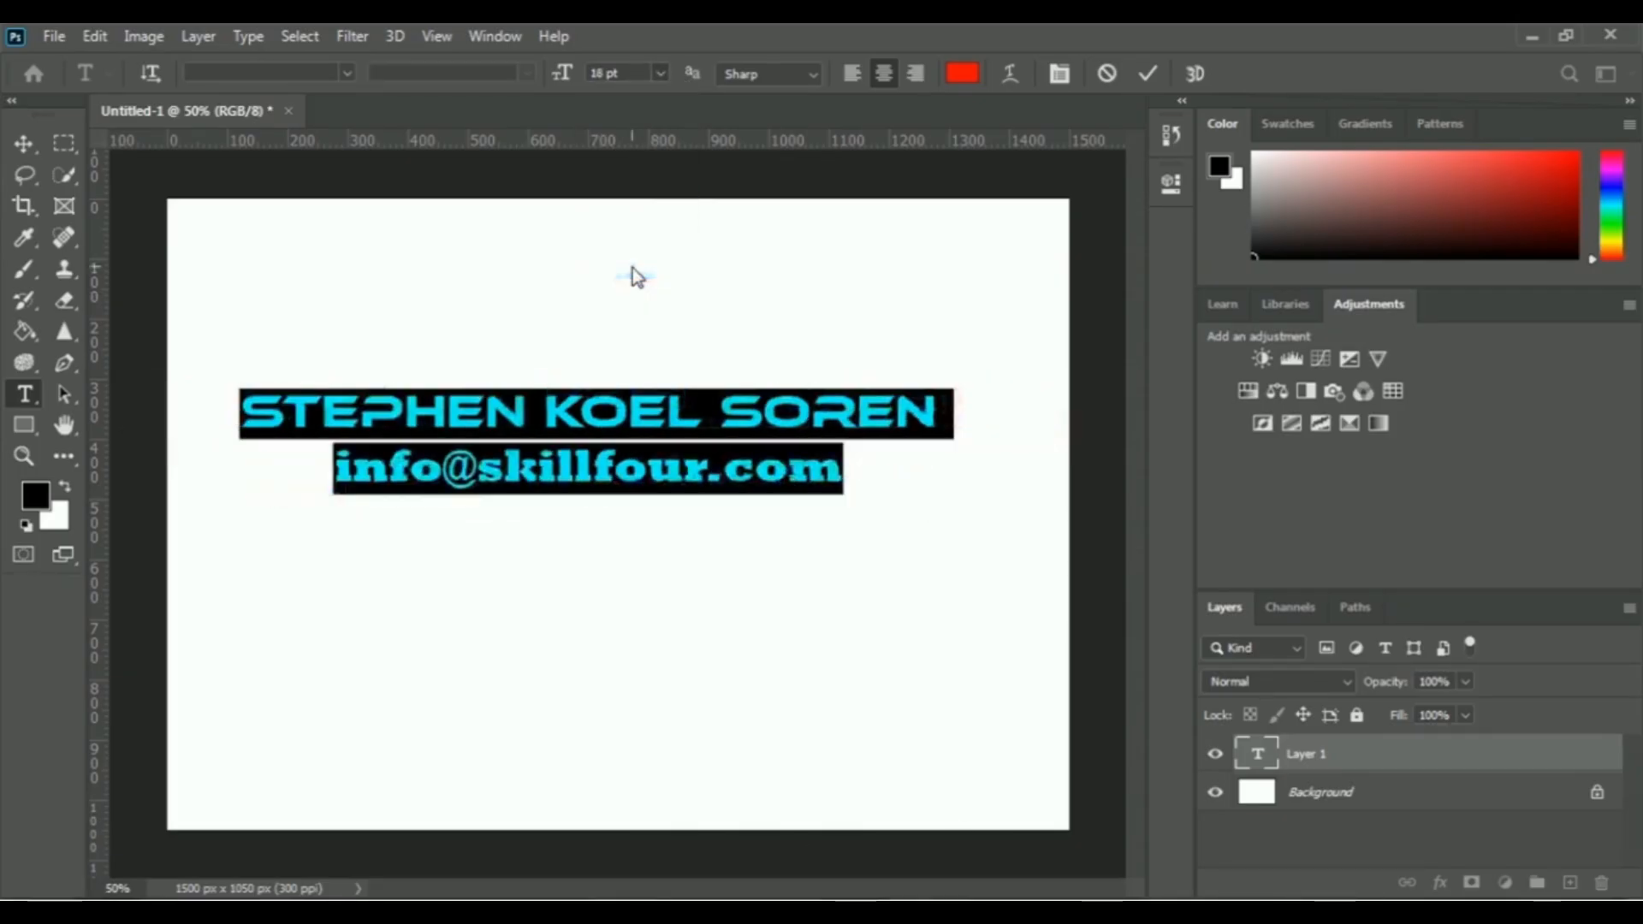
left_click(855, 466)
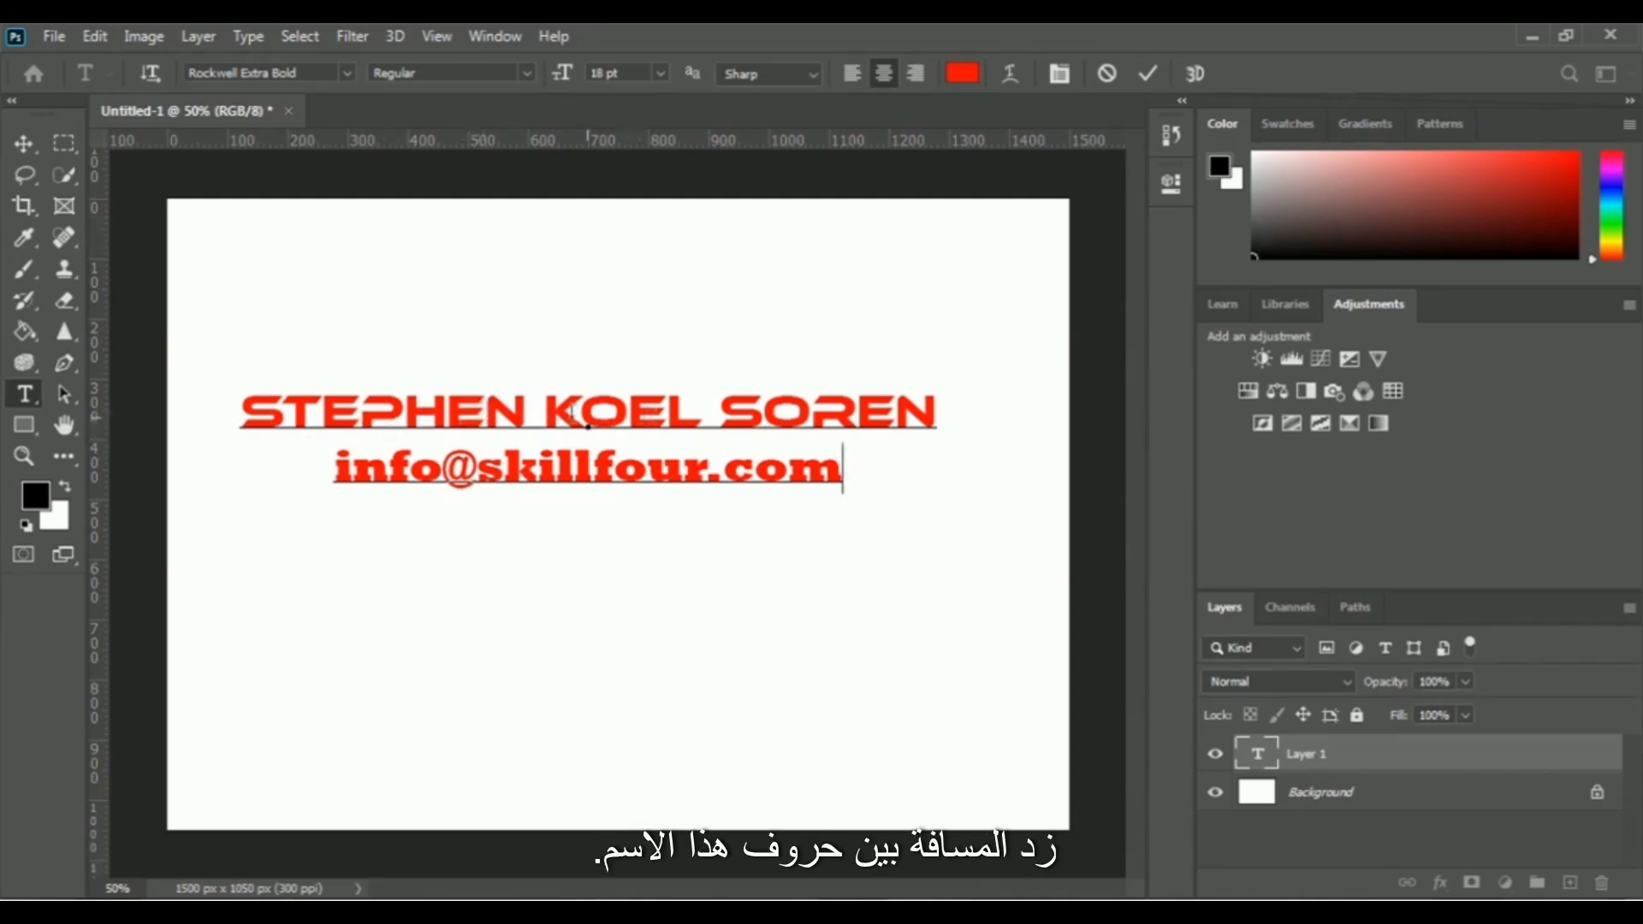
Widen the letter spacing of only the name line, trying a tracking of 10 and raising it to 310
left_click(941, 418)
left_click_drag(747, 414, 246, 399)
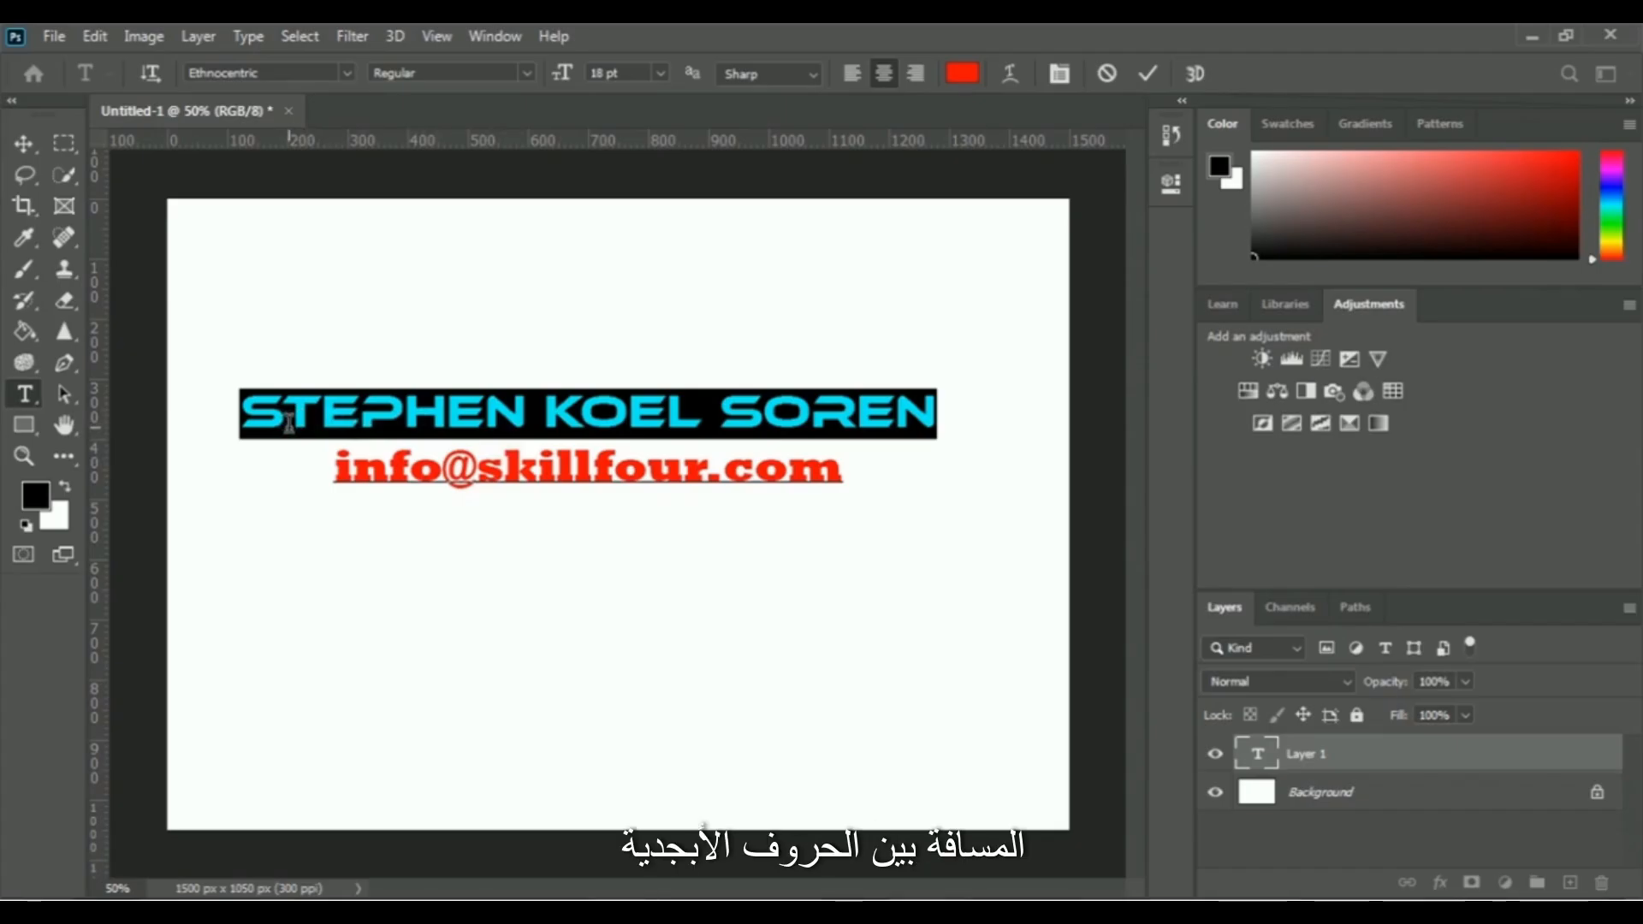
left_click(1170, 185)
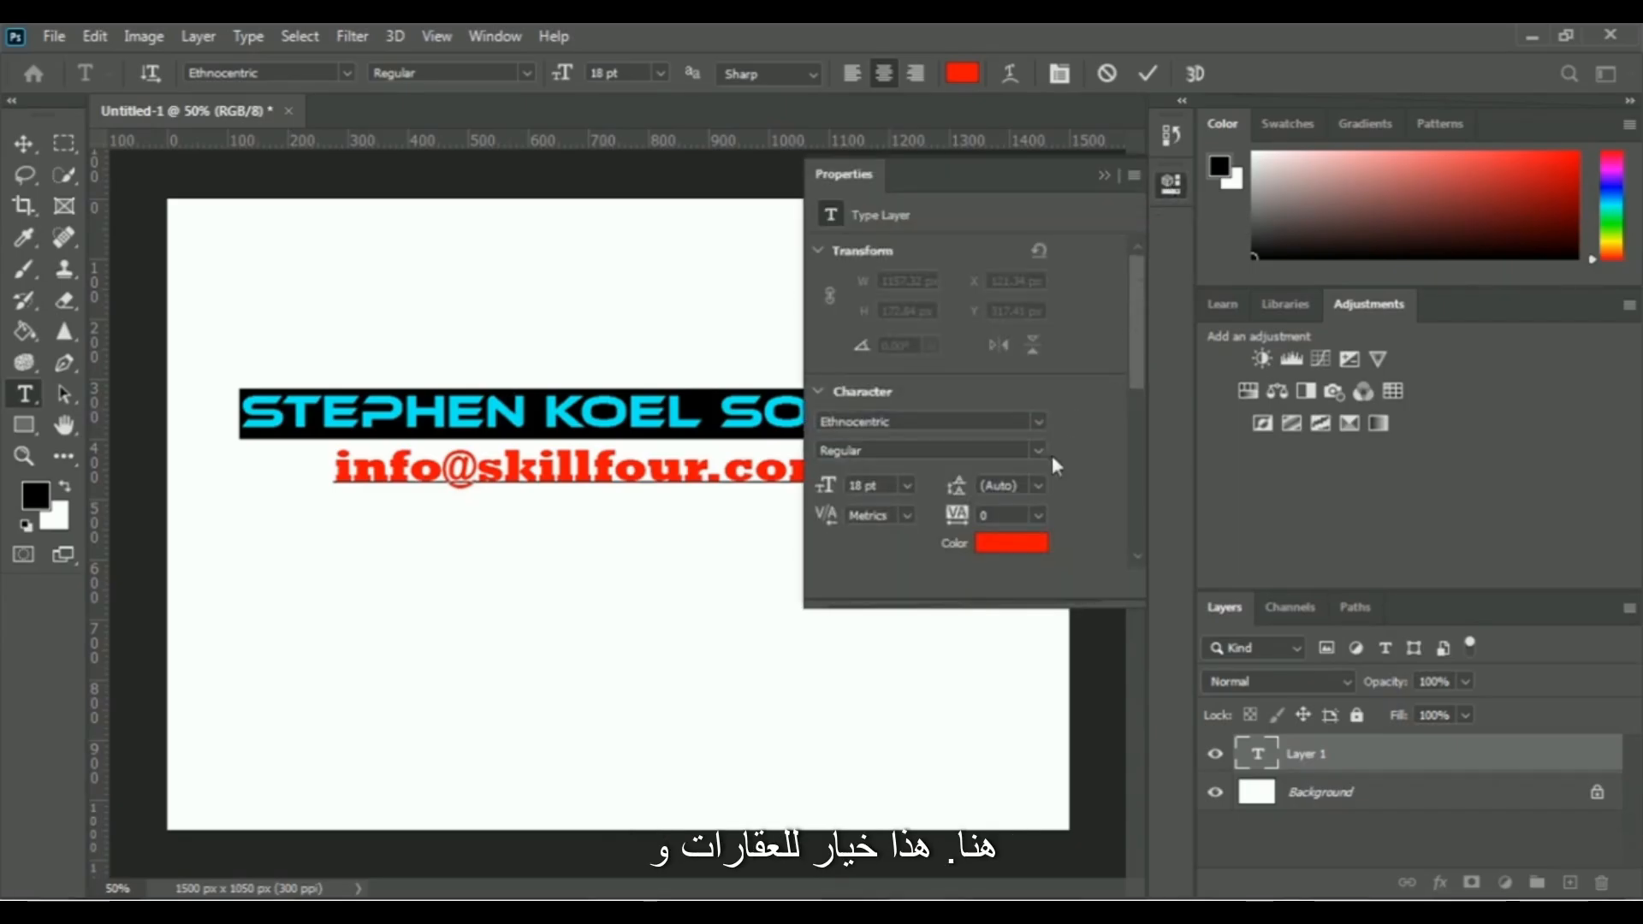
left_click(1038, 515)
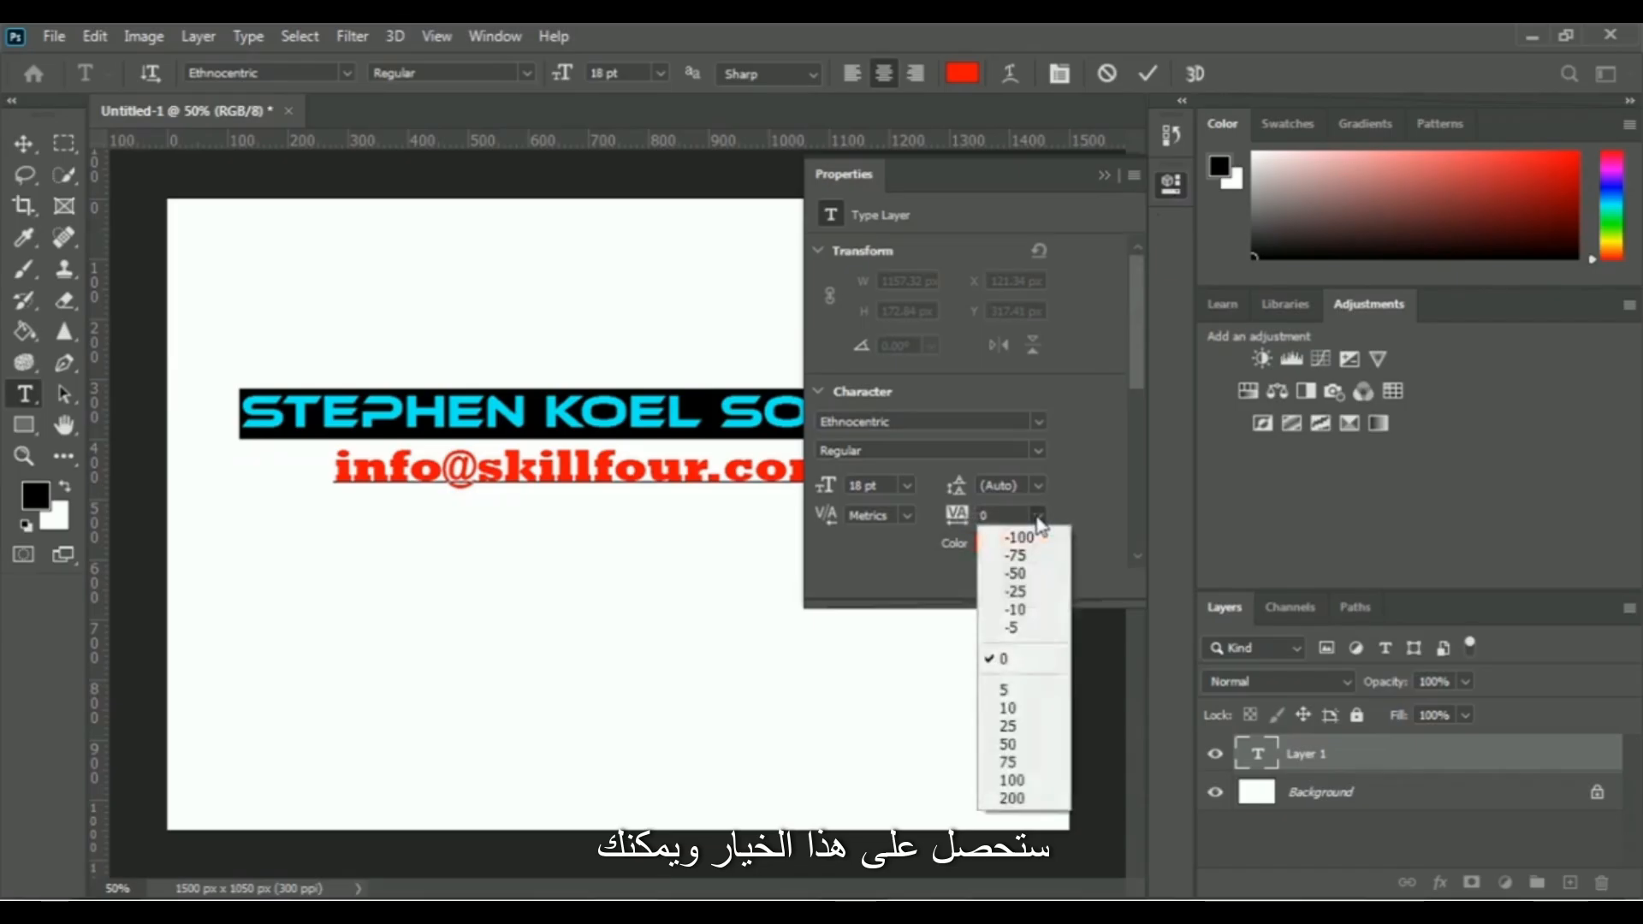
left_click(1013, 708)
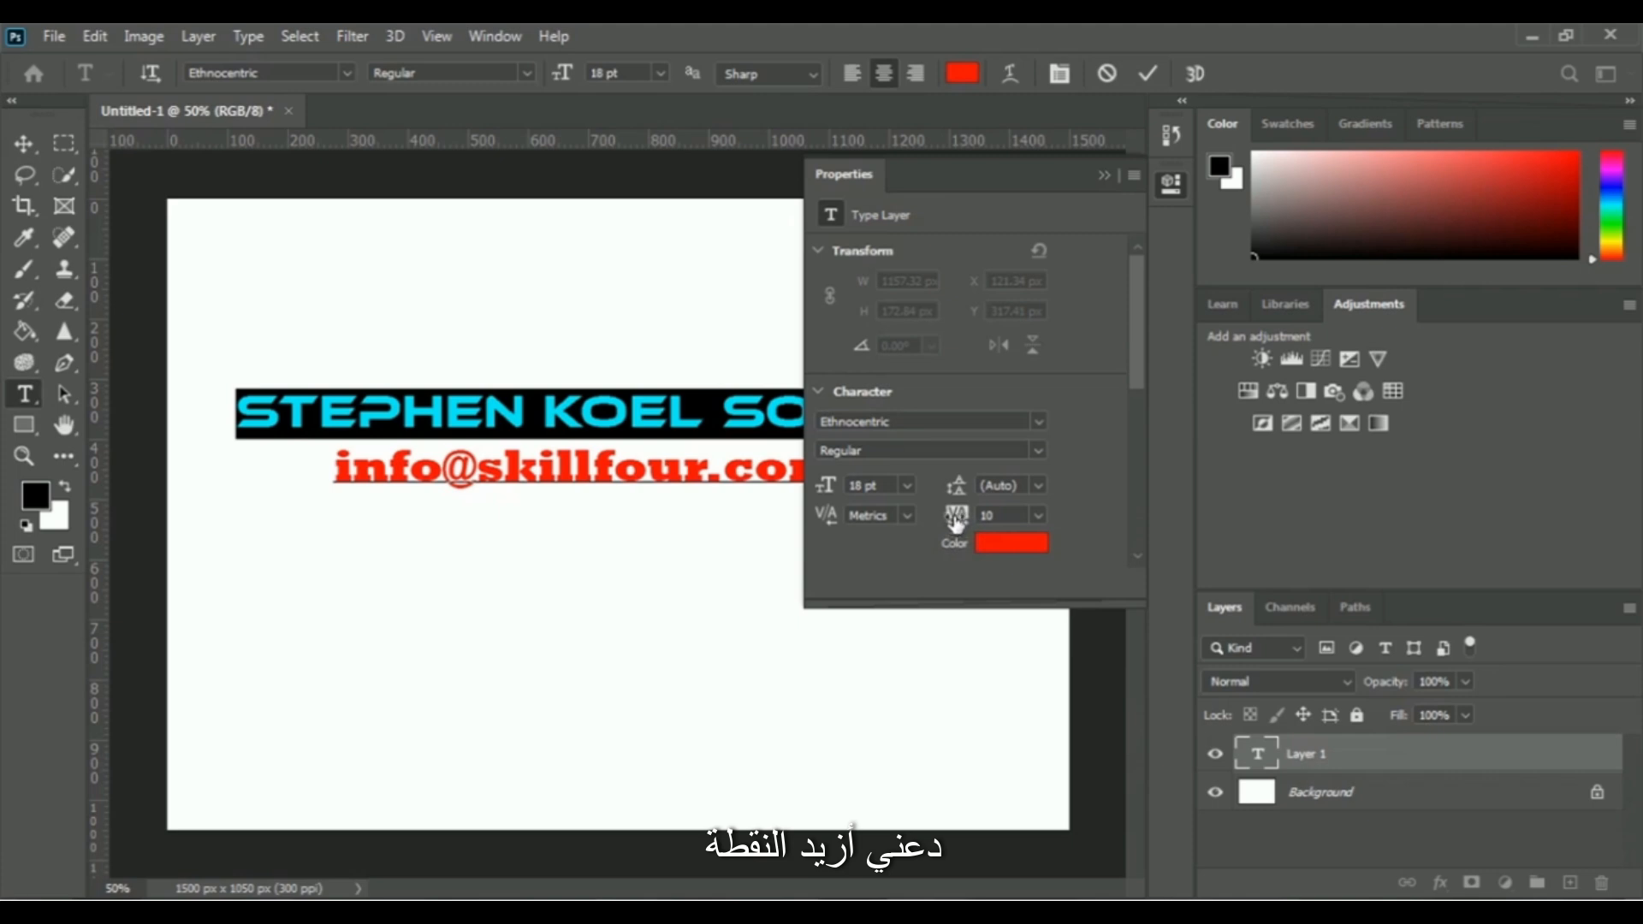
left_click_drag(955, 523, 974, 525)
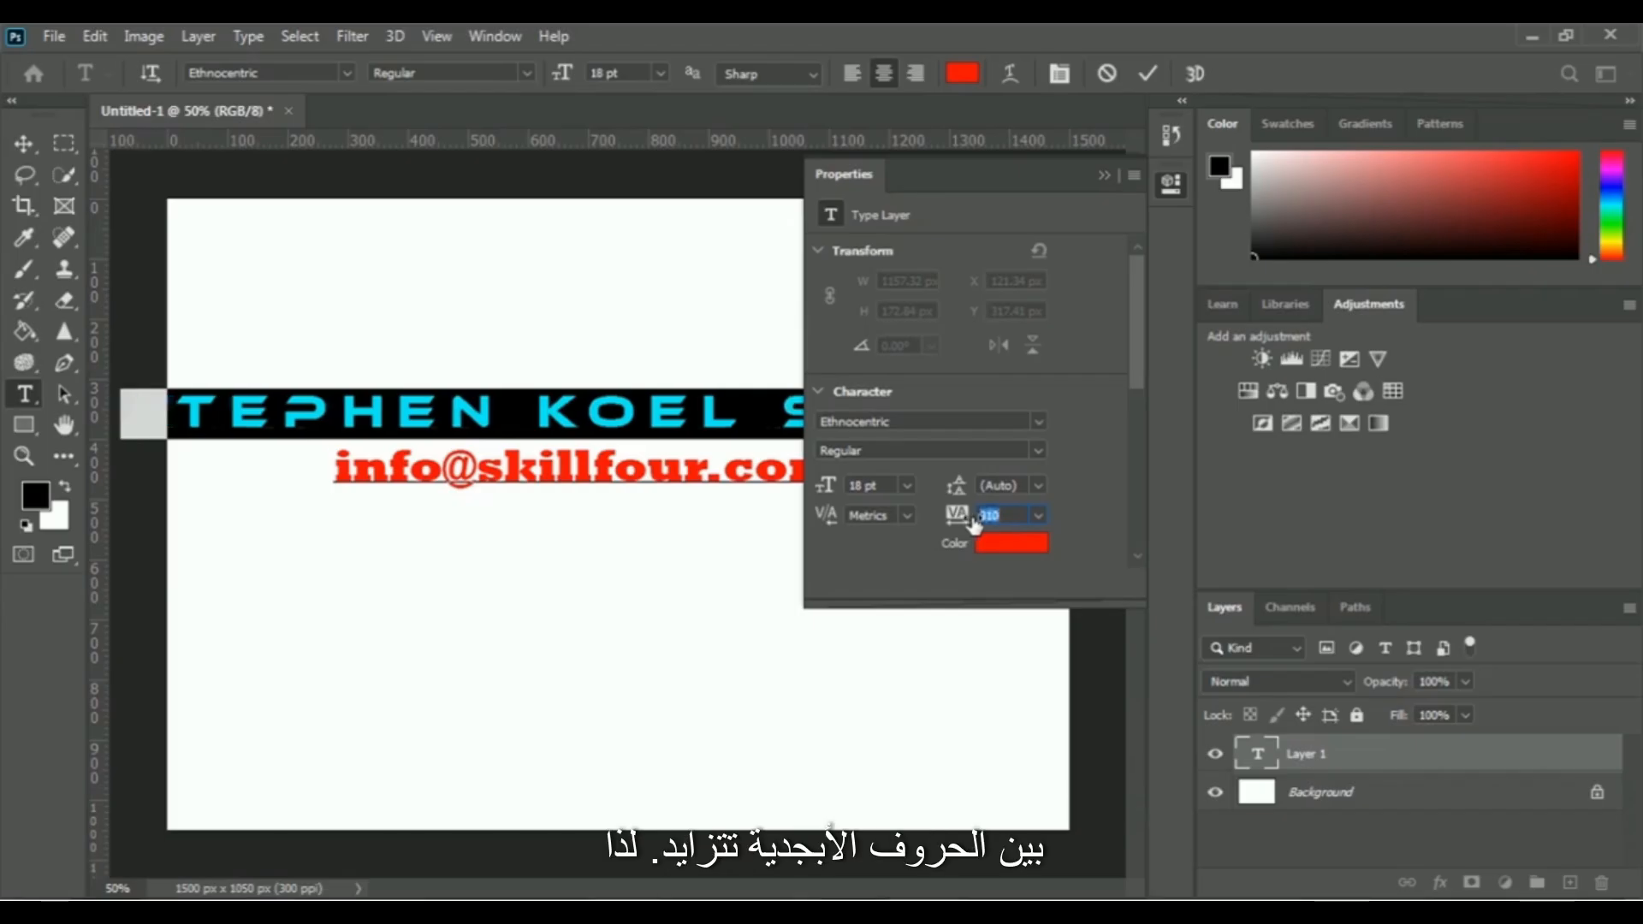
left_click(1004, 514)
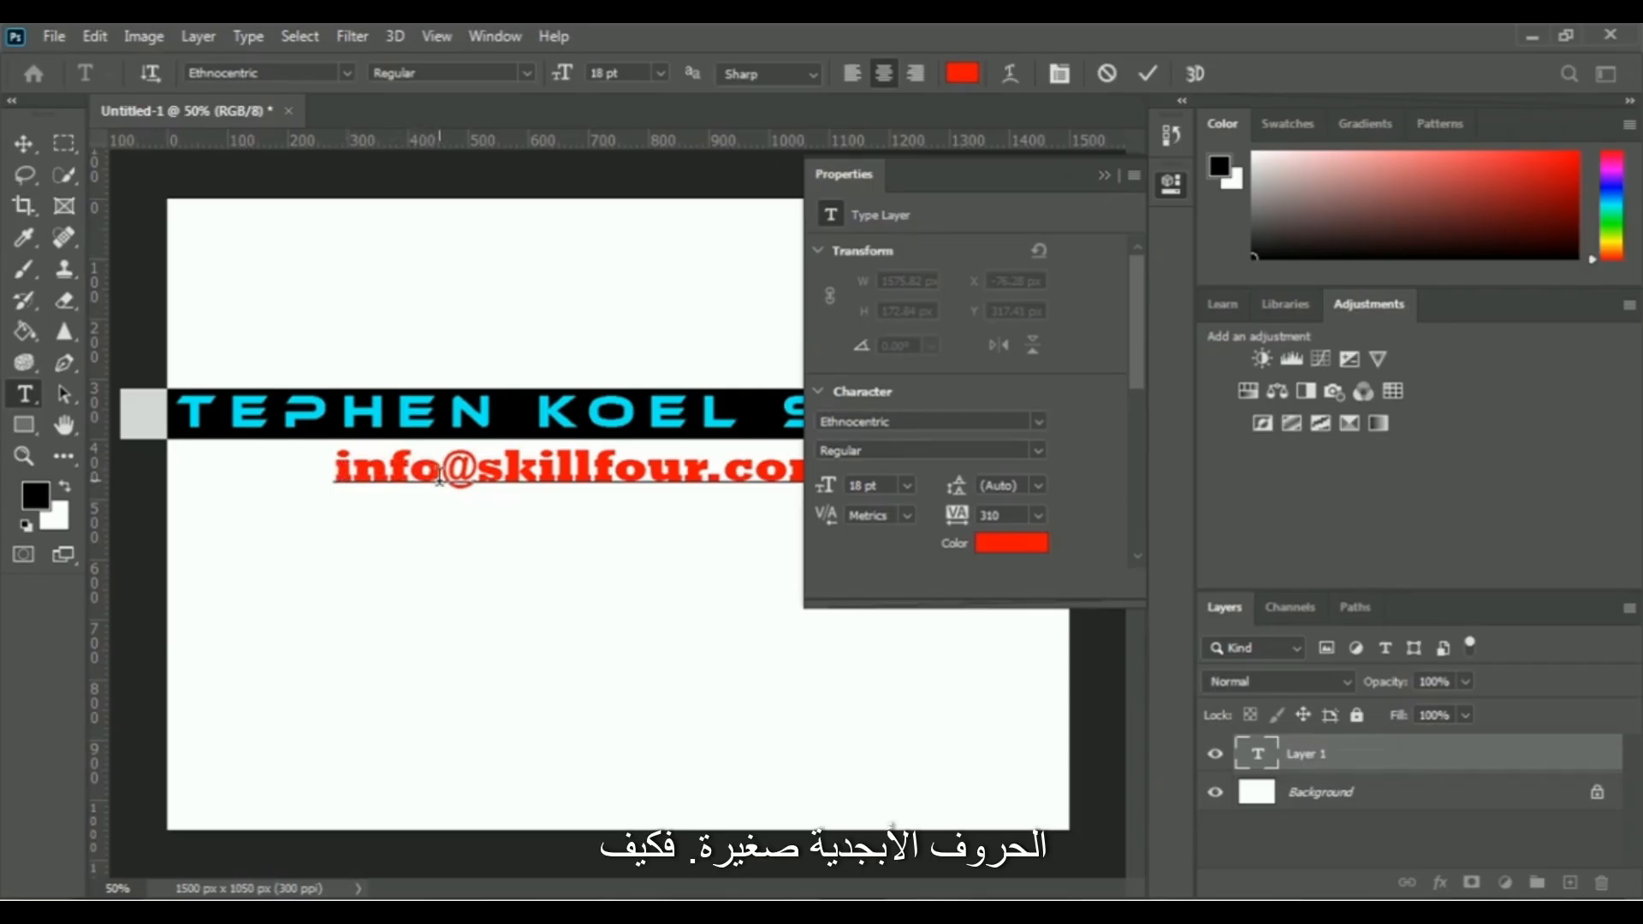
left_click(1104, 174)
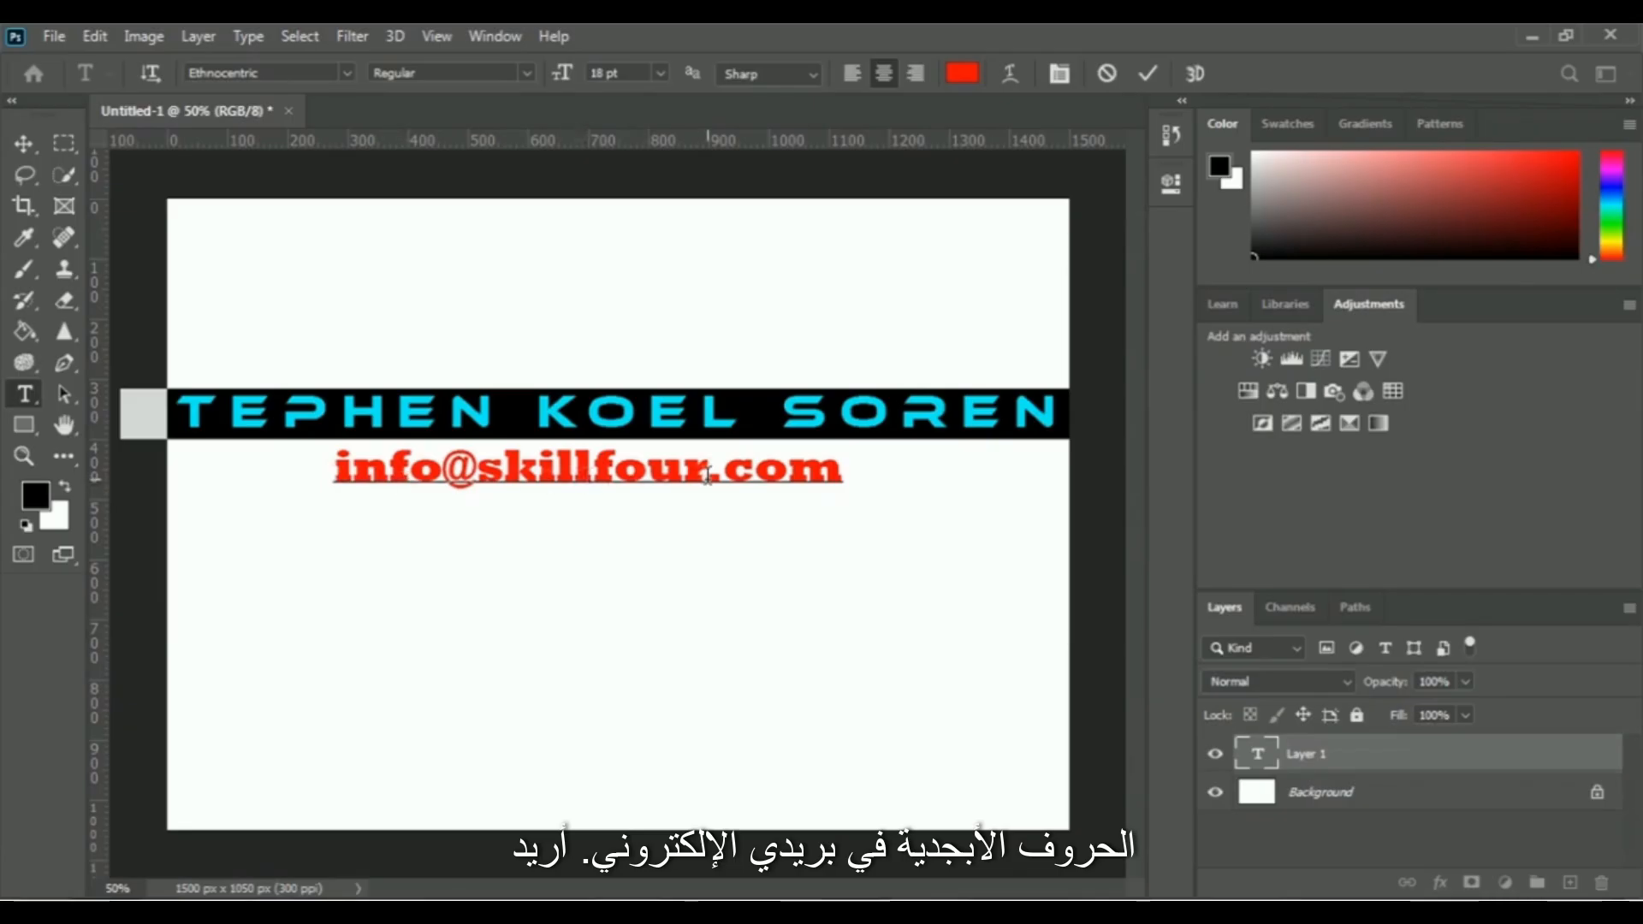
Apply All Caps to only the e-mail line
left_click(840, 472)
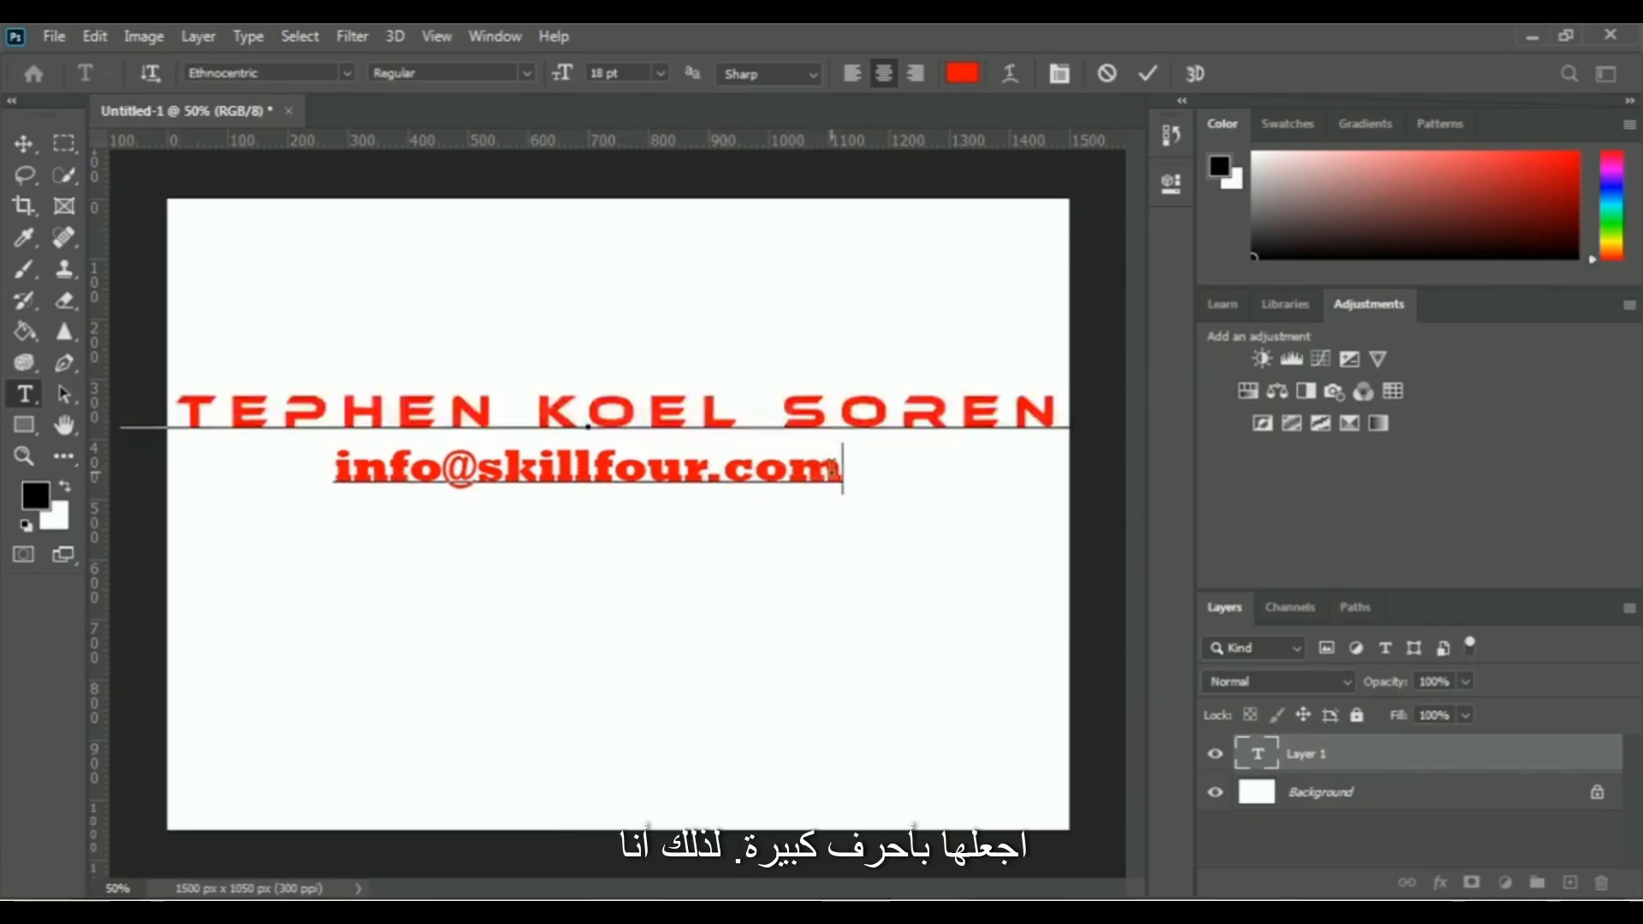
left_click_drag(842, 471, 336, 467)
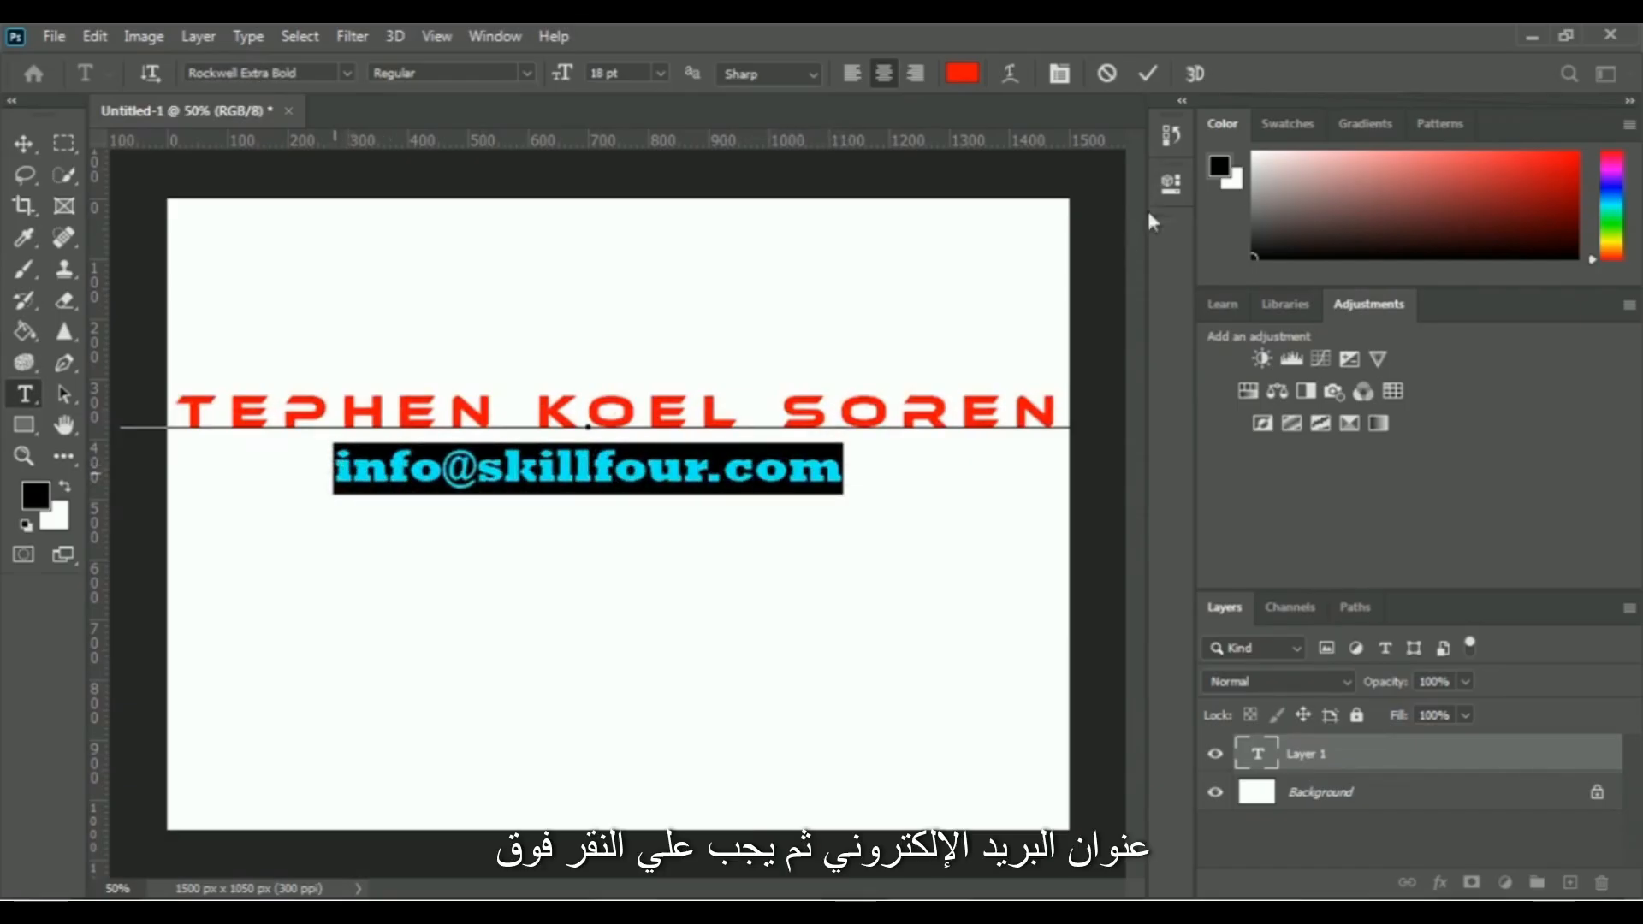
left_click(1174, 183)
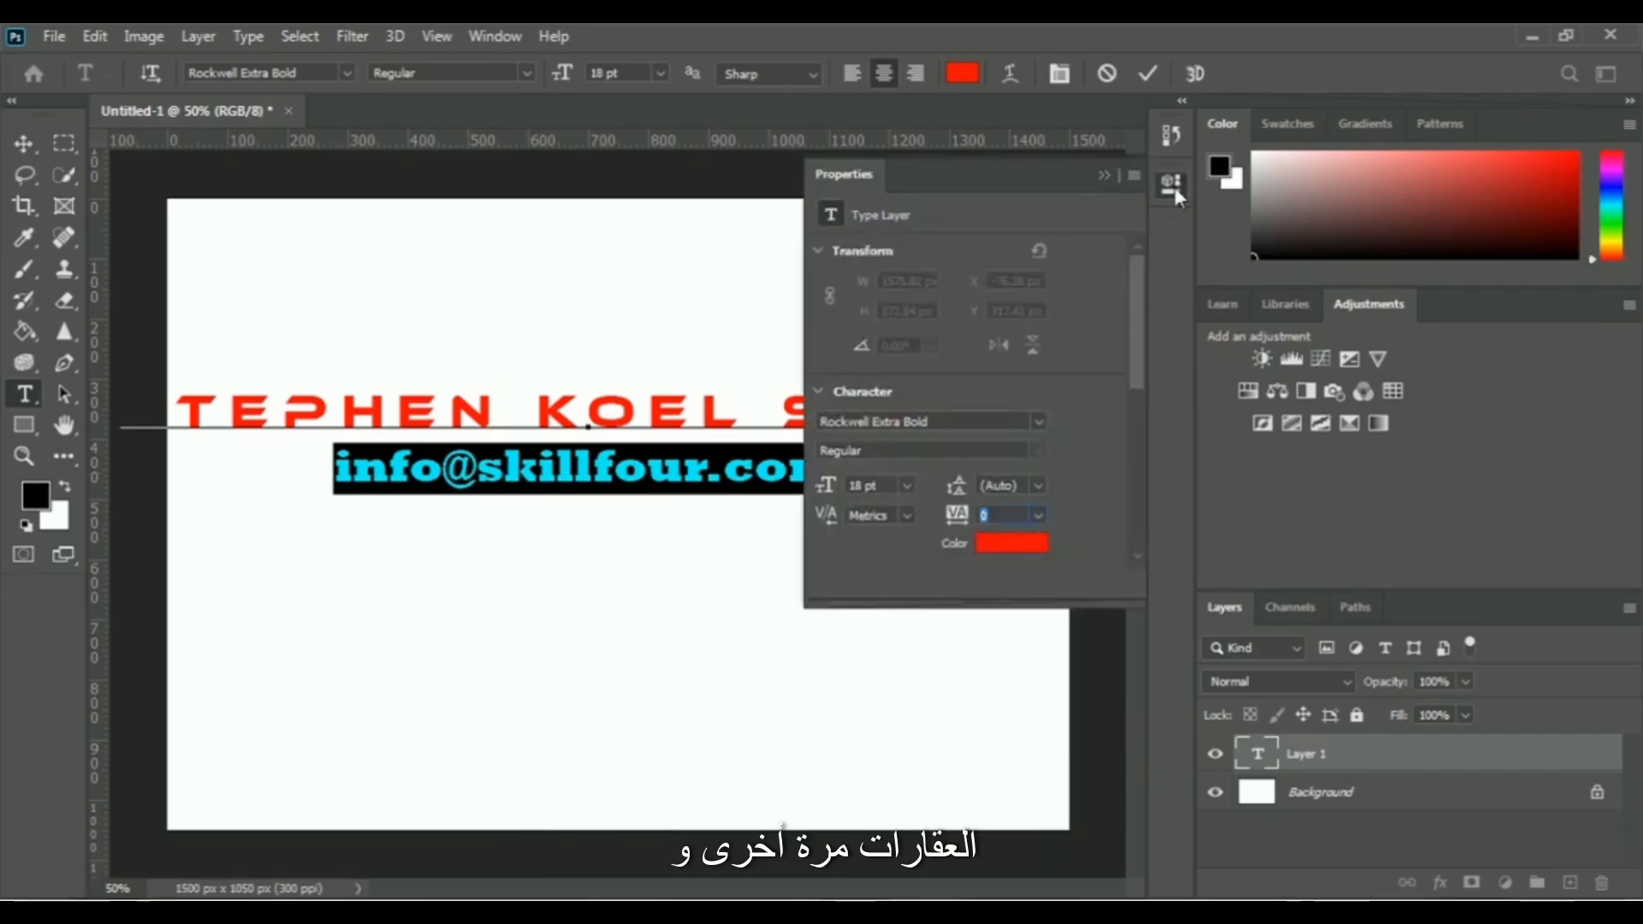
left_click_drag(1138, 299, 1143, 418)
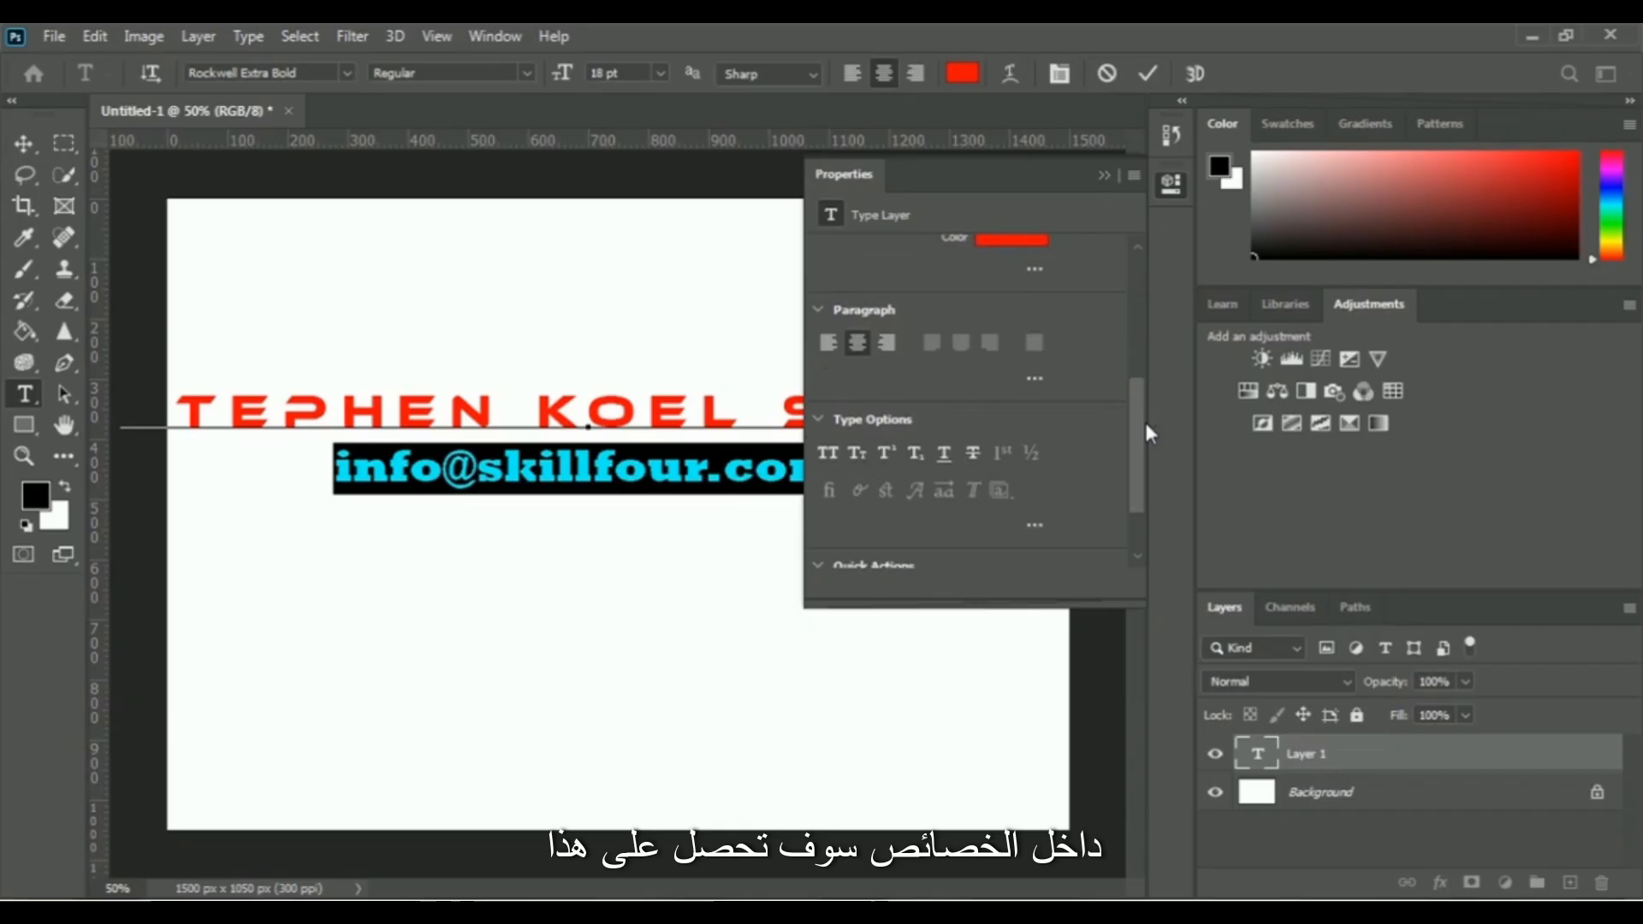
left_click(828, 454)
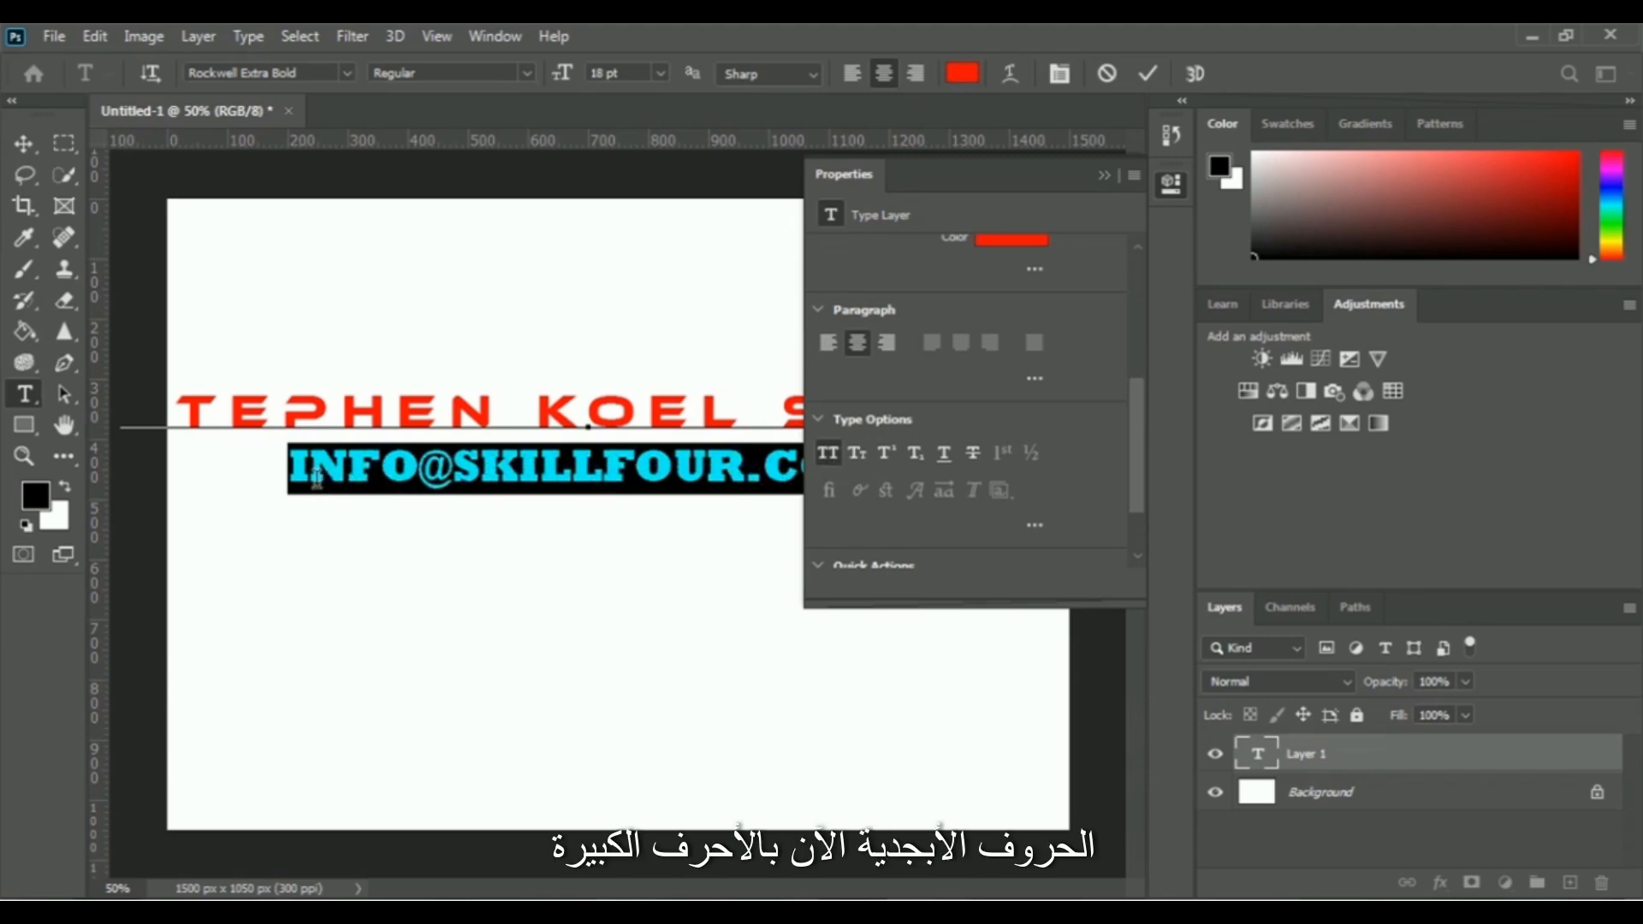
Try Superscript on the e-mail line, and turn off both Superscript and All Caps
left_click(887, 454)
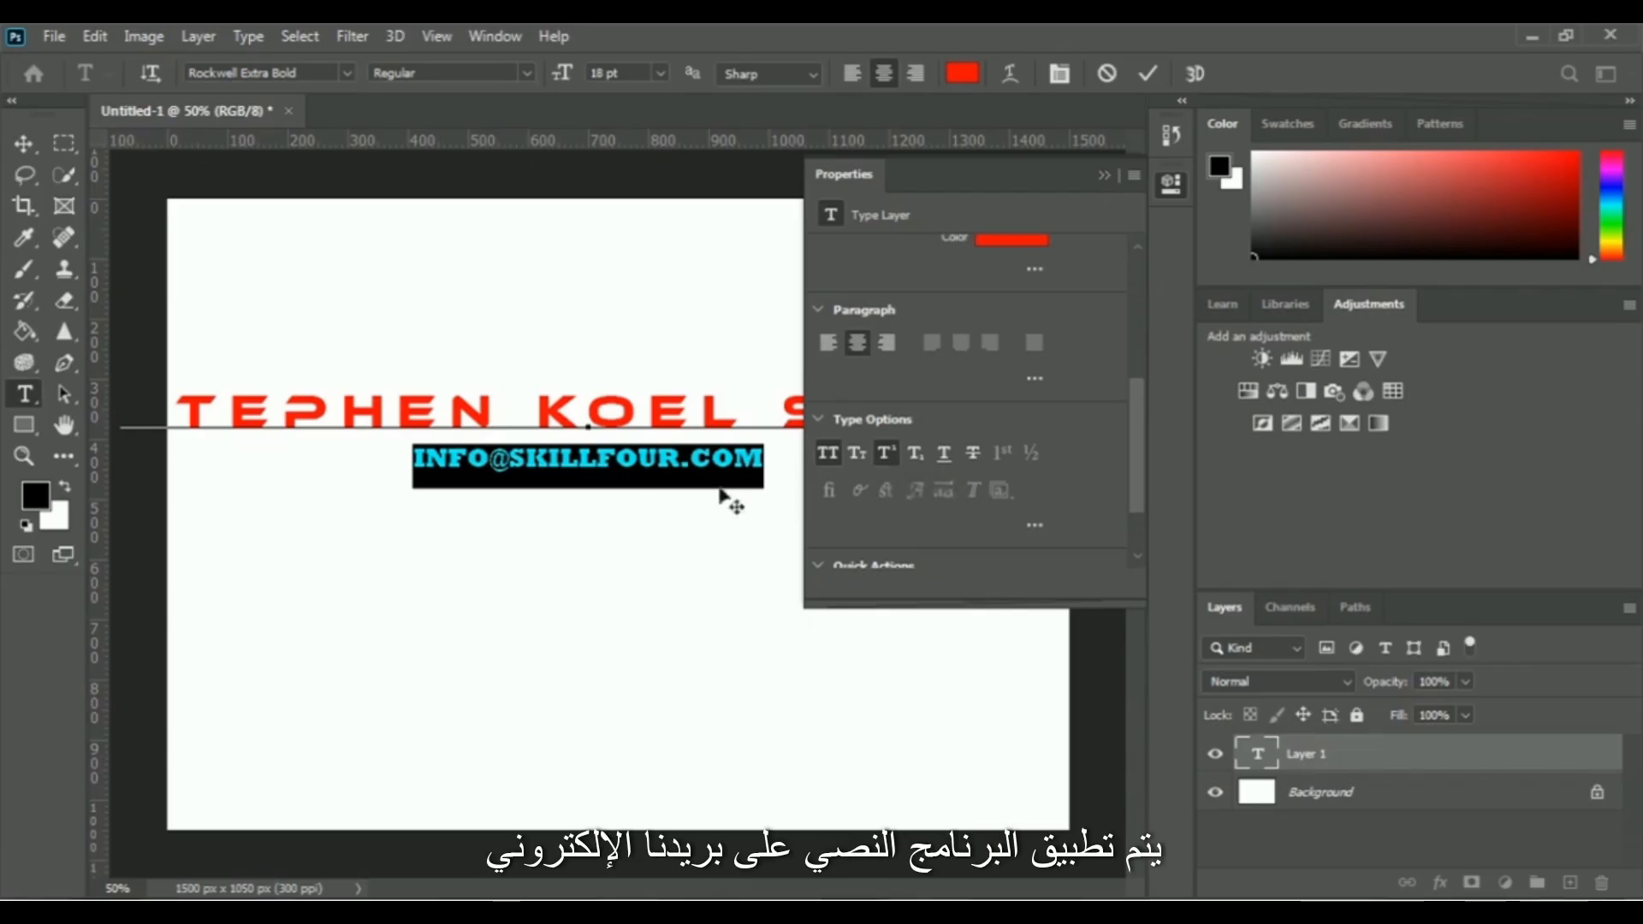
left_click(881, 456)
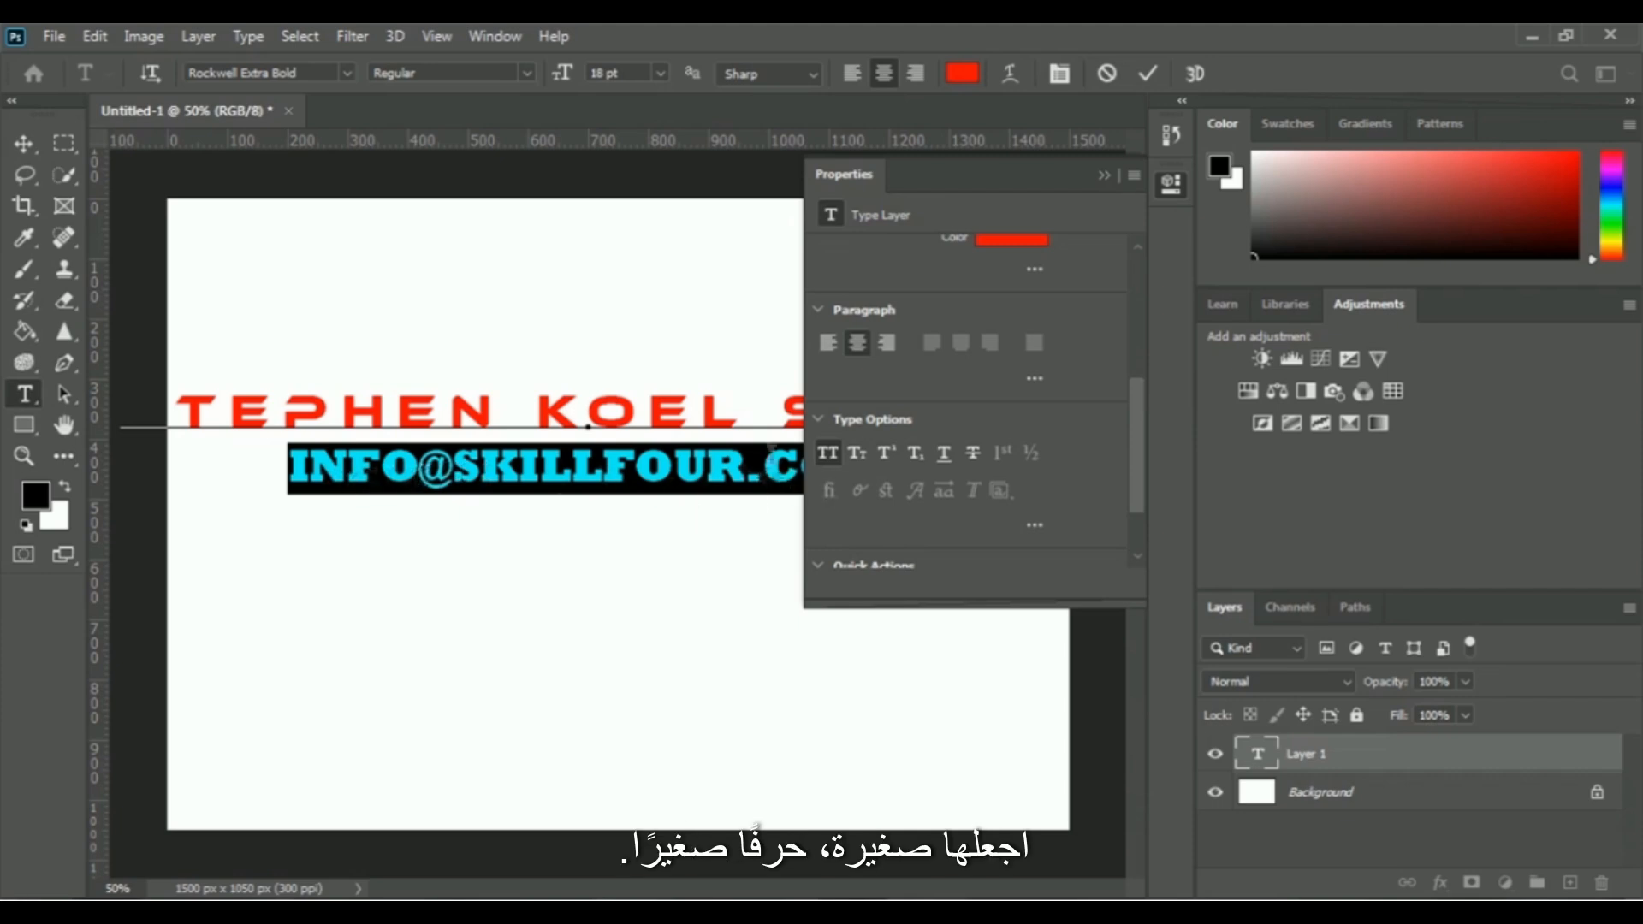
left_click(826, 451)
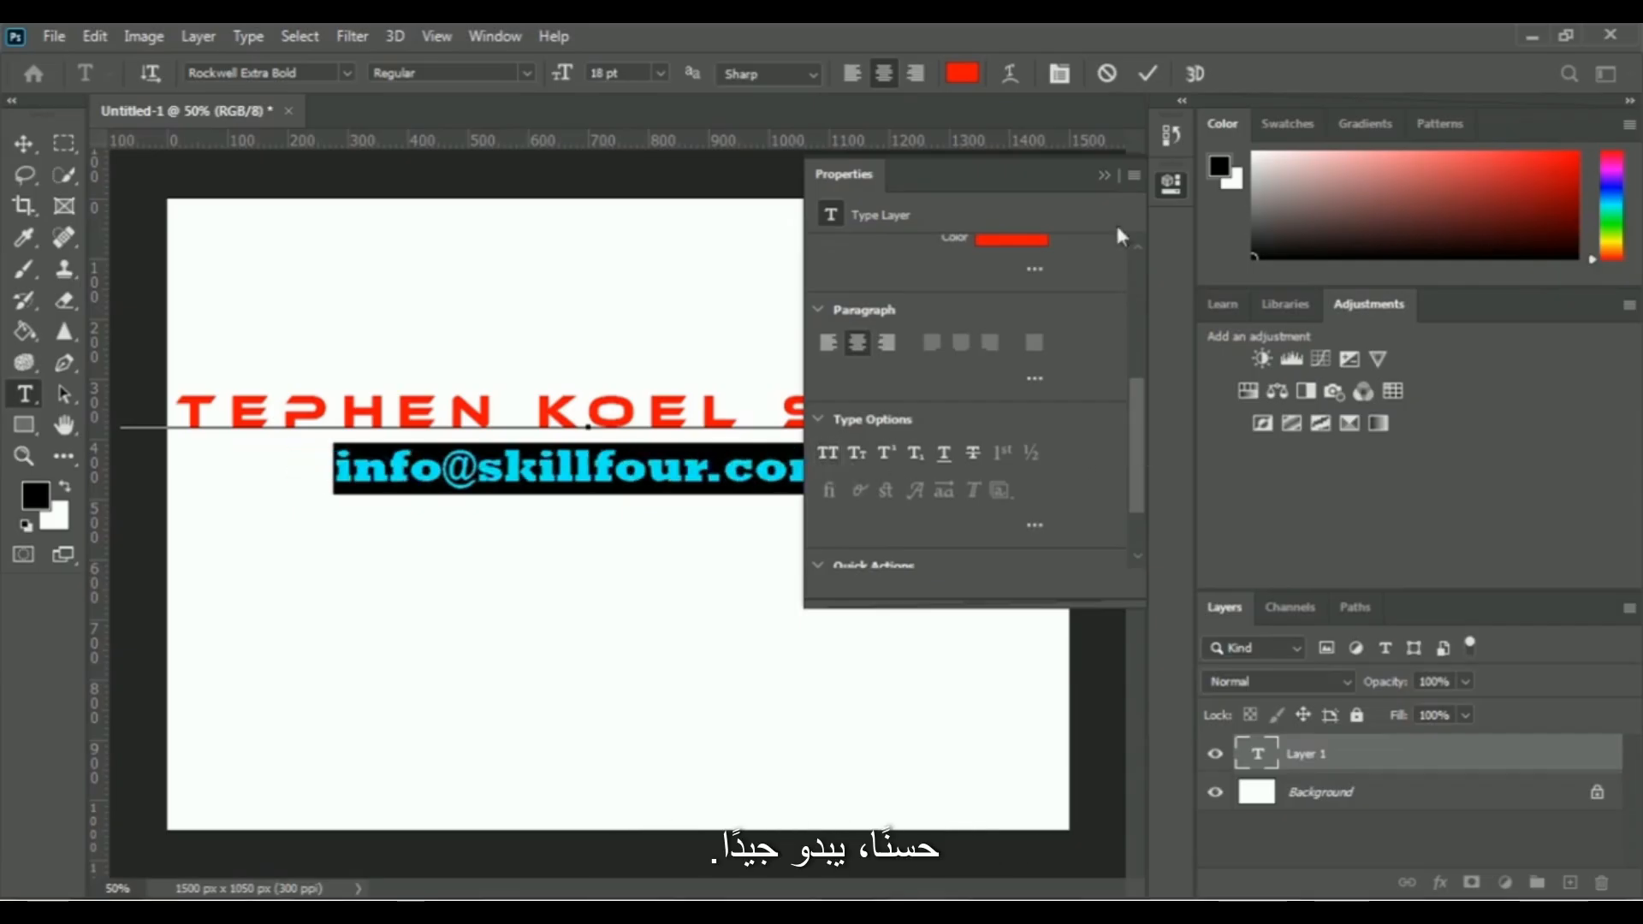
left_click(1104, 175)
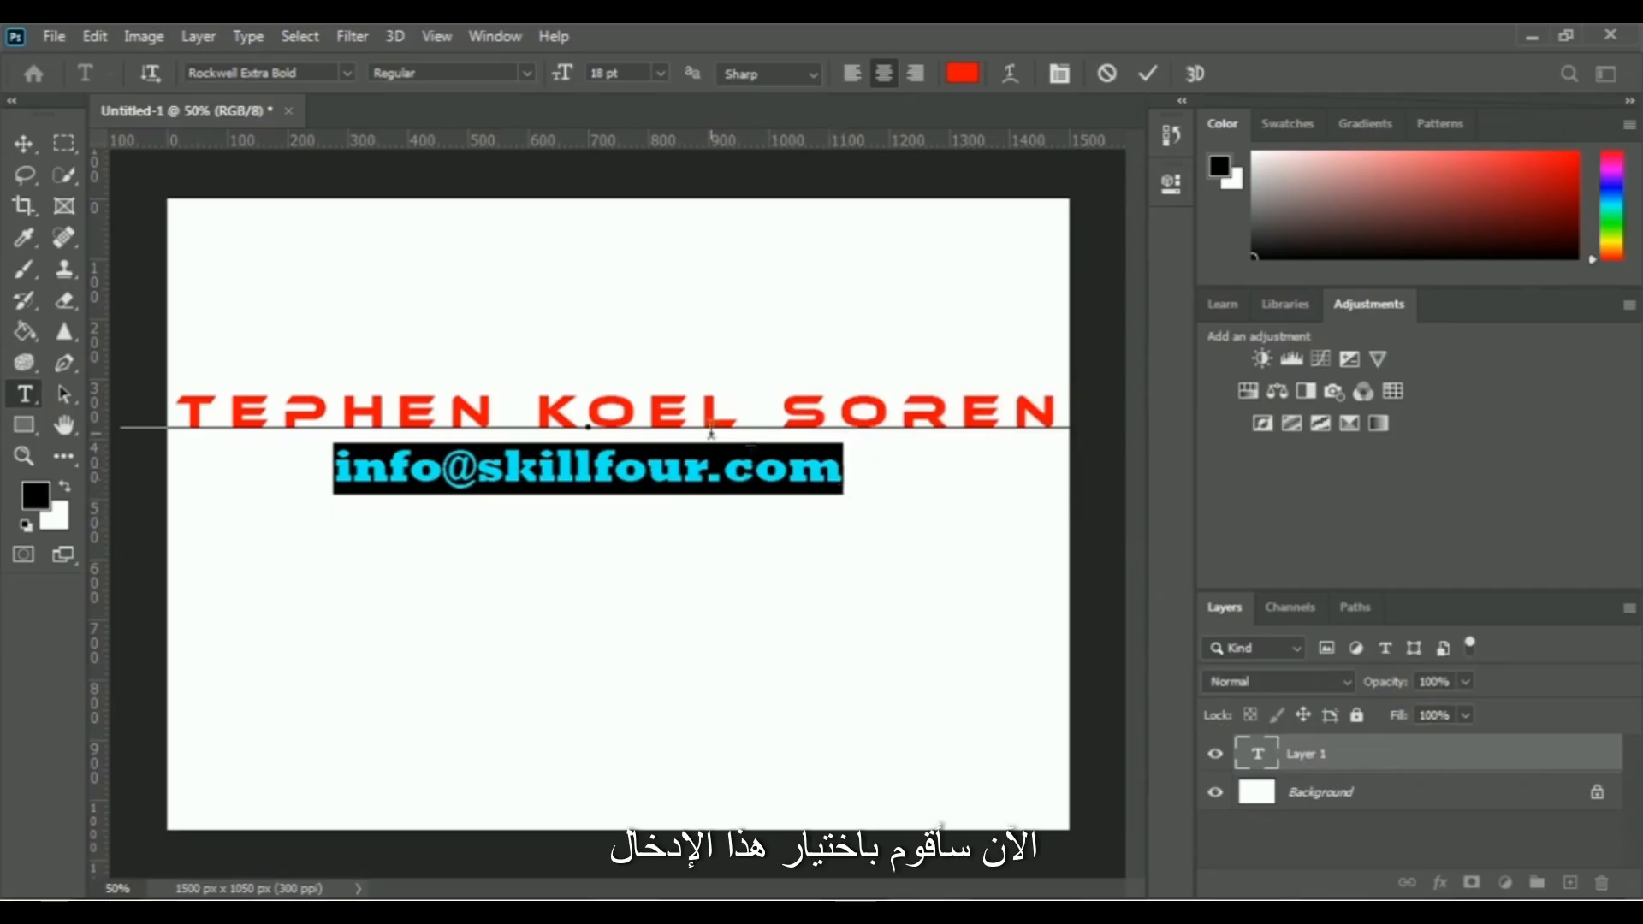
Set the font size of both the name and e-mail lines to 16 pt
left_click(847, 470)
left_click_drag(843, 469, 128, 412)
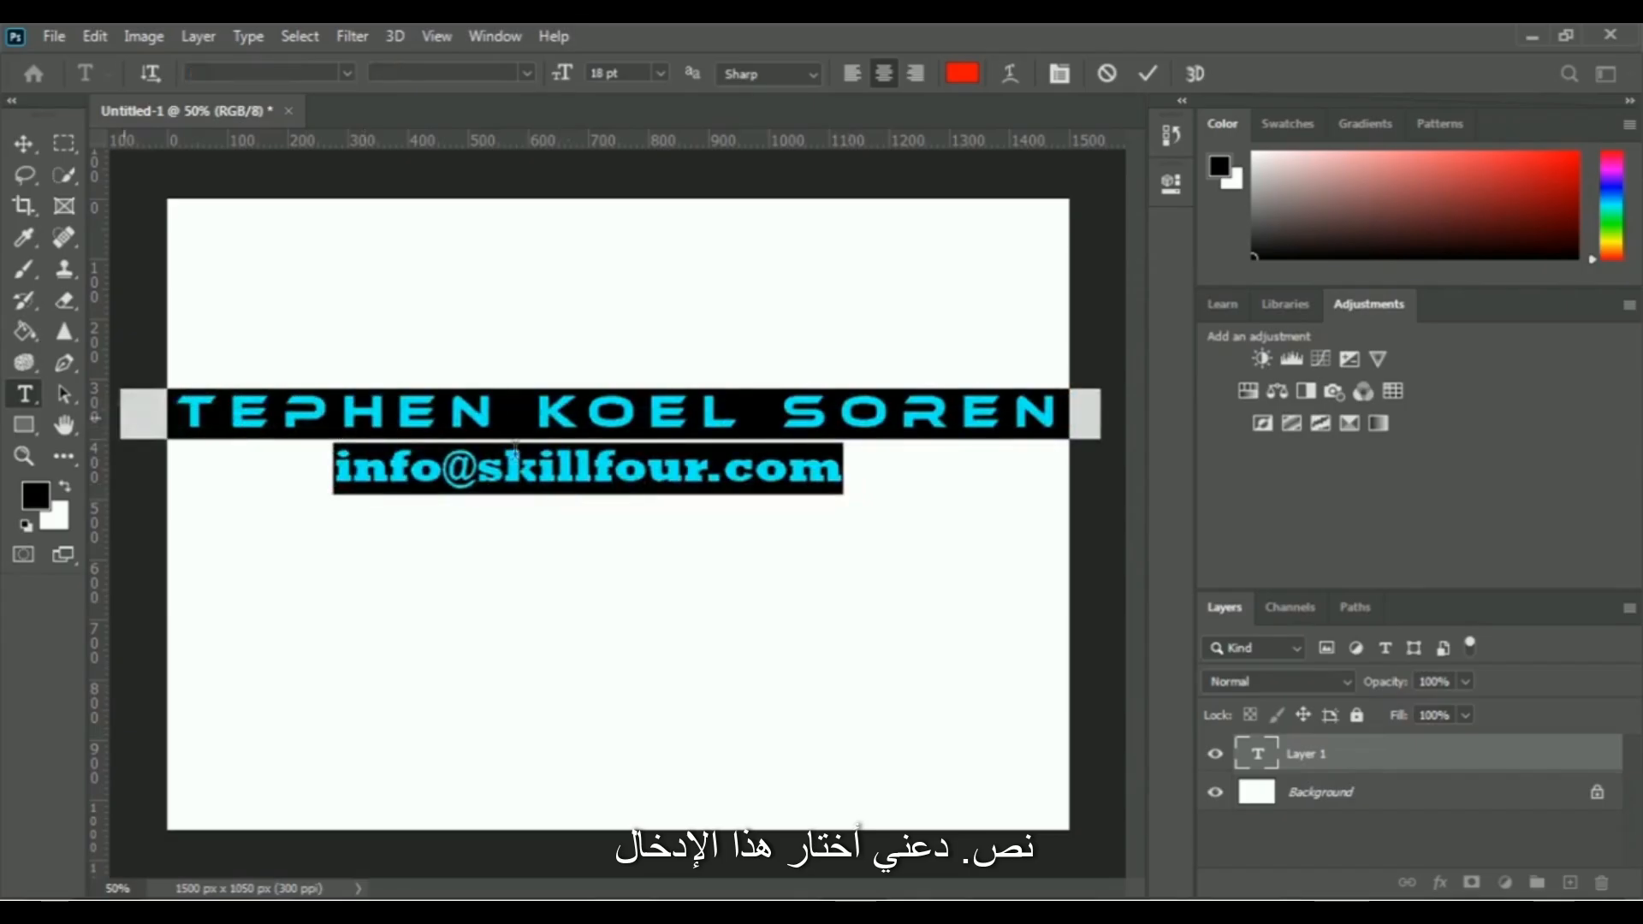
left_click(664, 72)
left_click(654, 253)
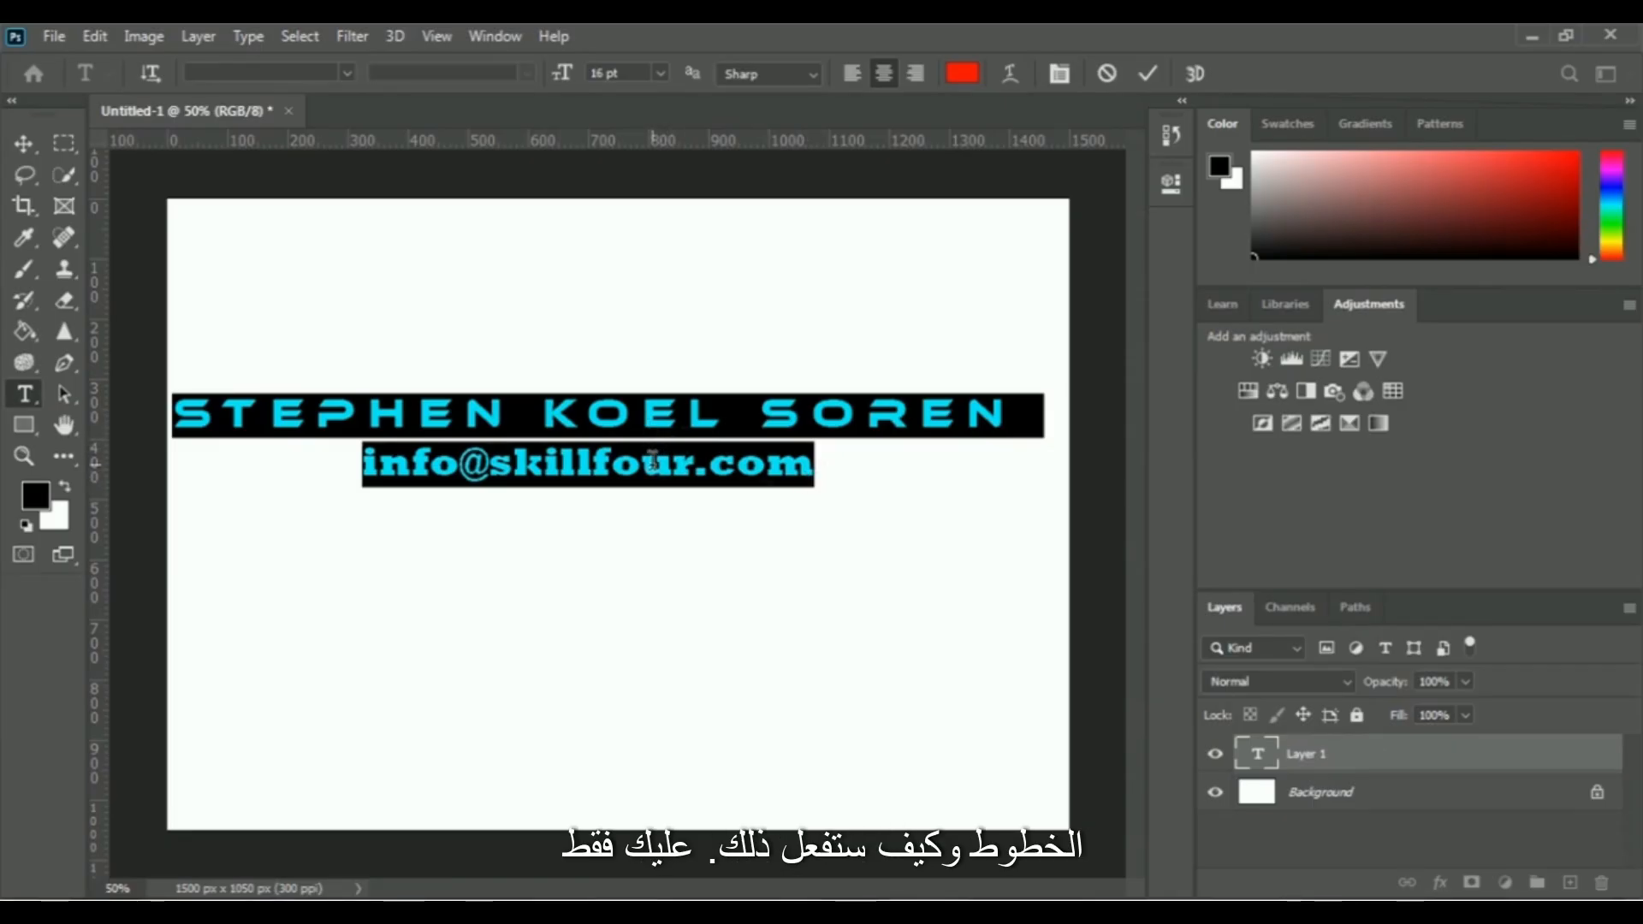
Try leading values of 14 pt and 48 pt on both text lines, and set the leading back to Auto
left_click(1171, 187)
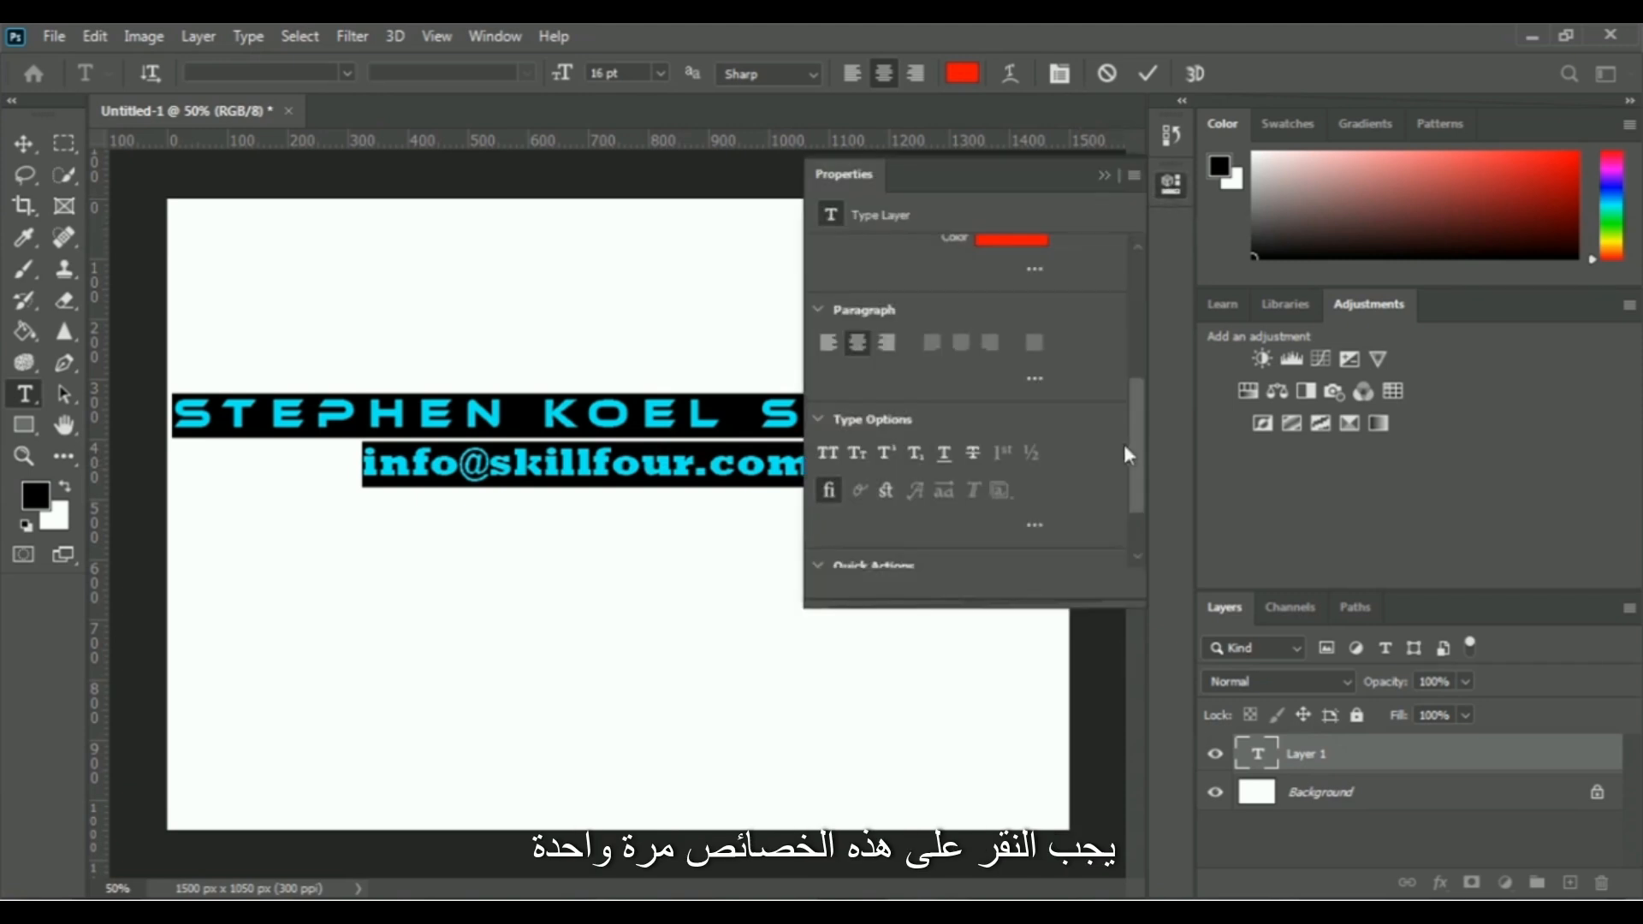
left_click_drag(1129, 448, 1138, 362)
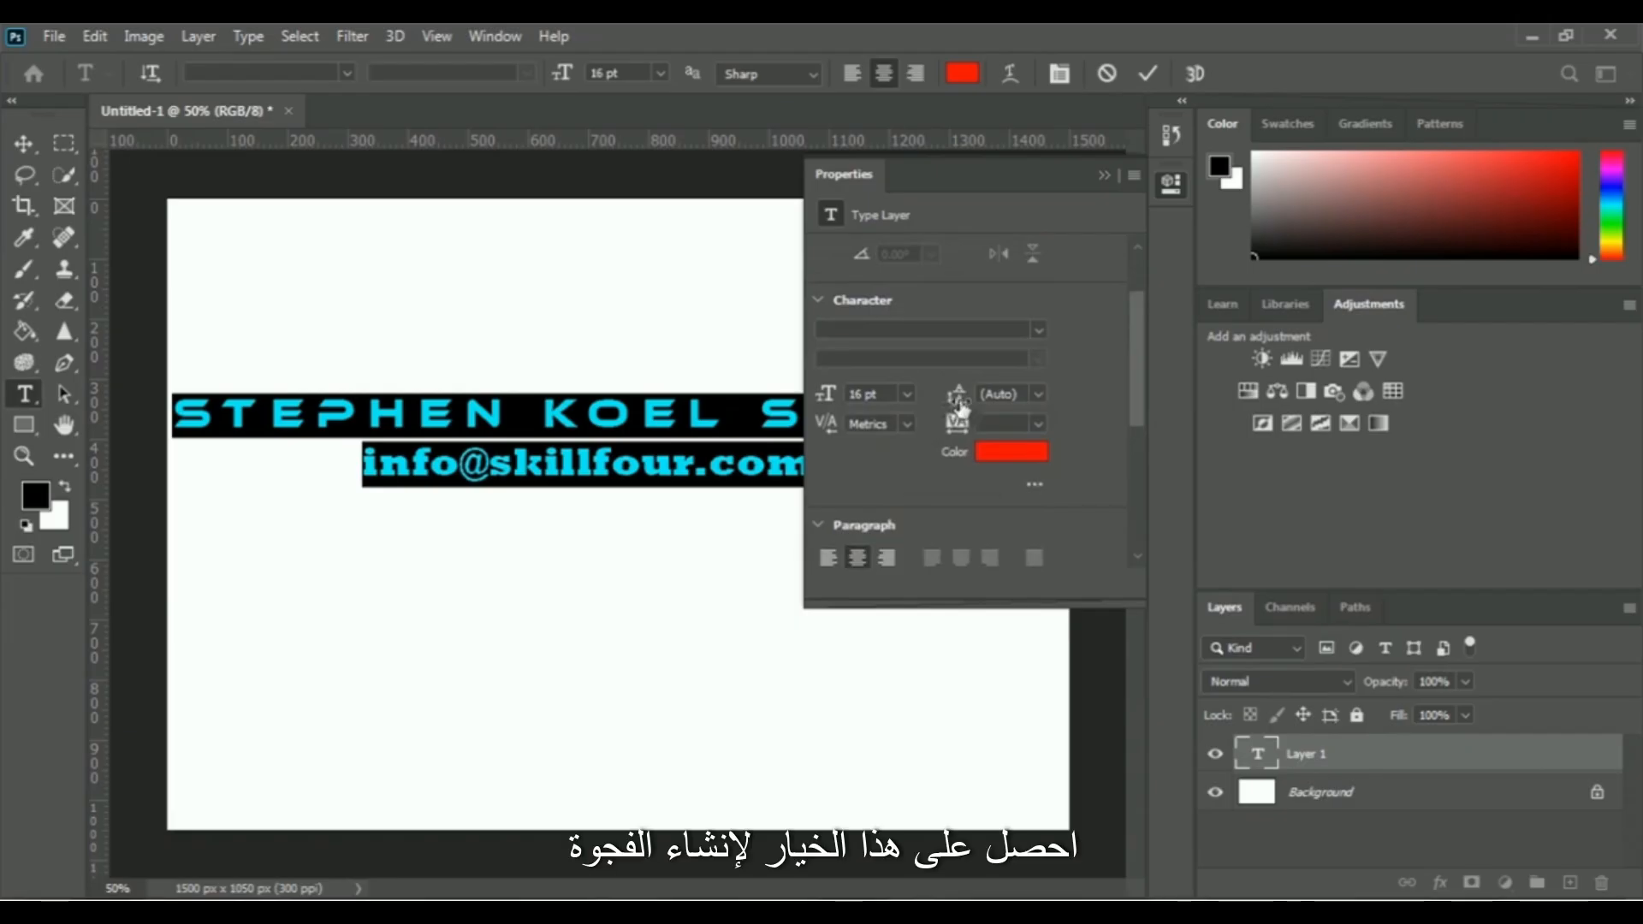
left_click(1039, 393)
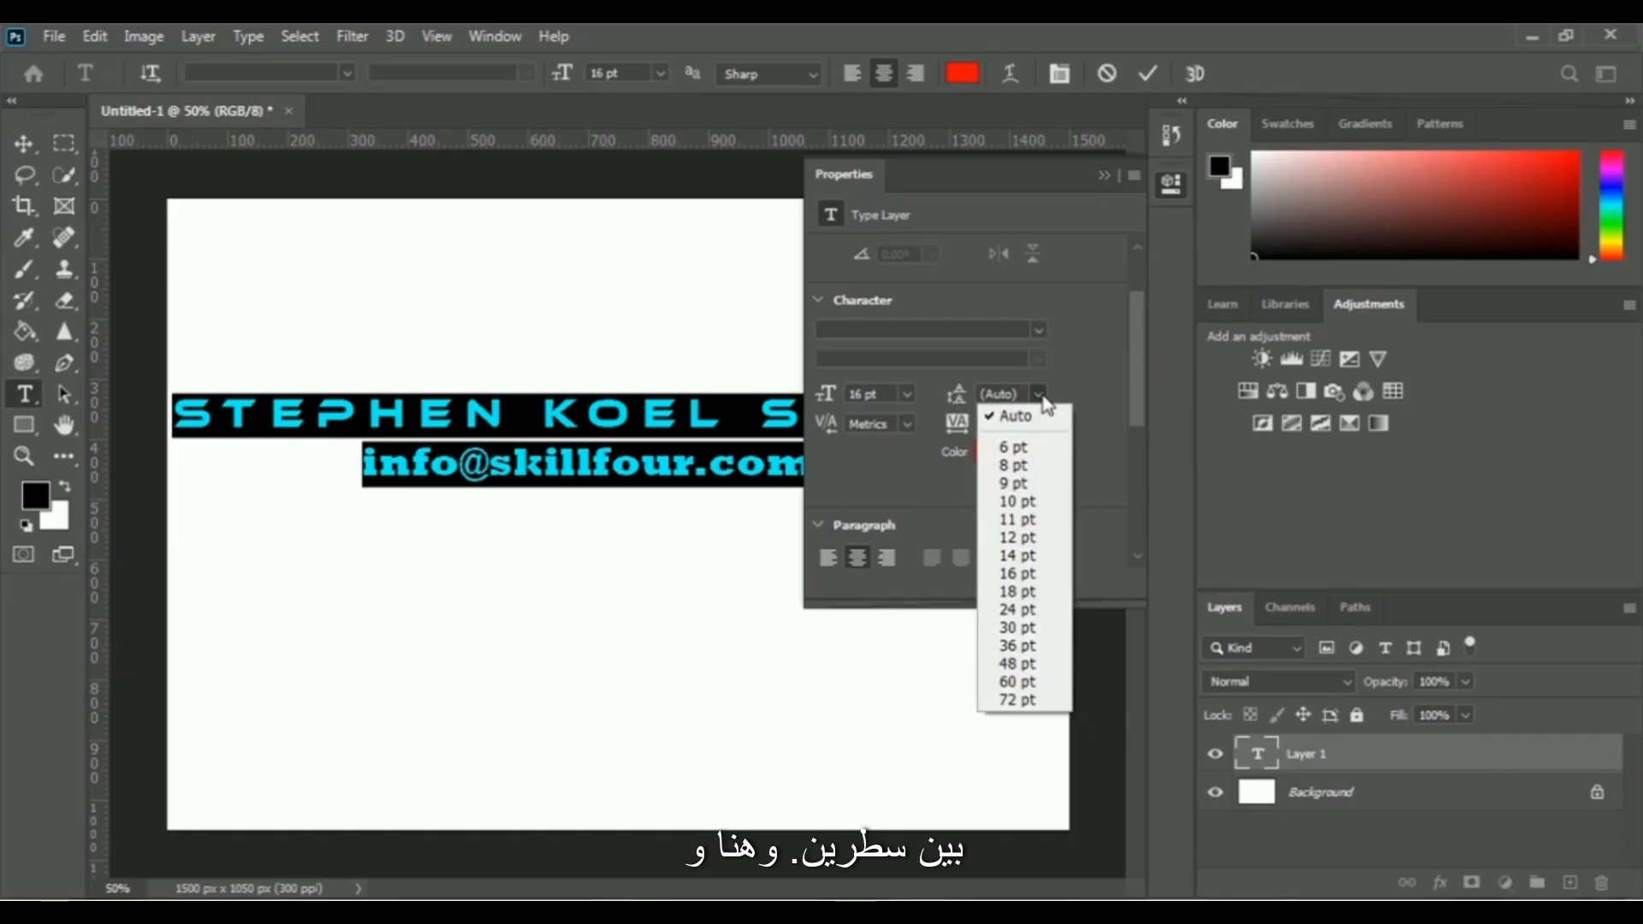
left_click(1045, 556)
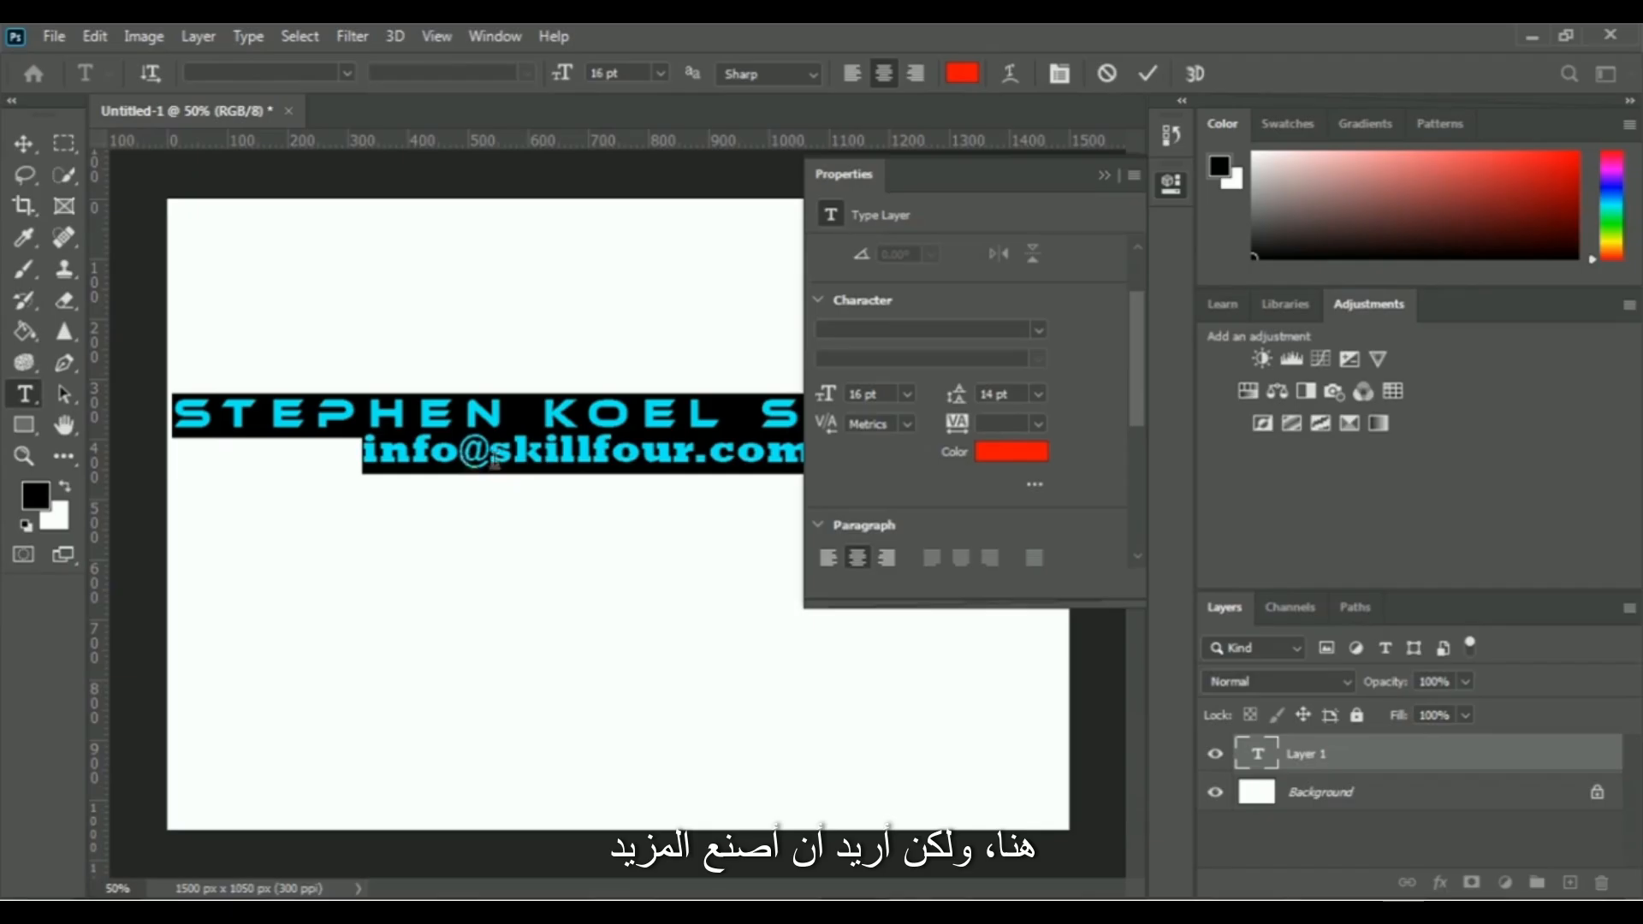
left_click(1037, 394)
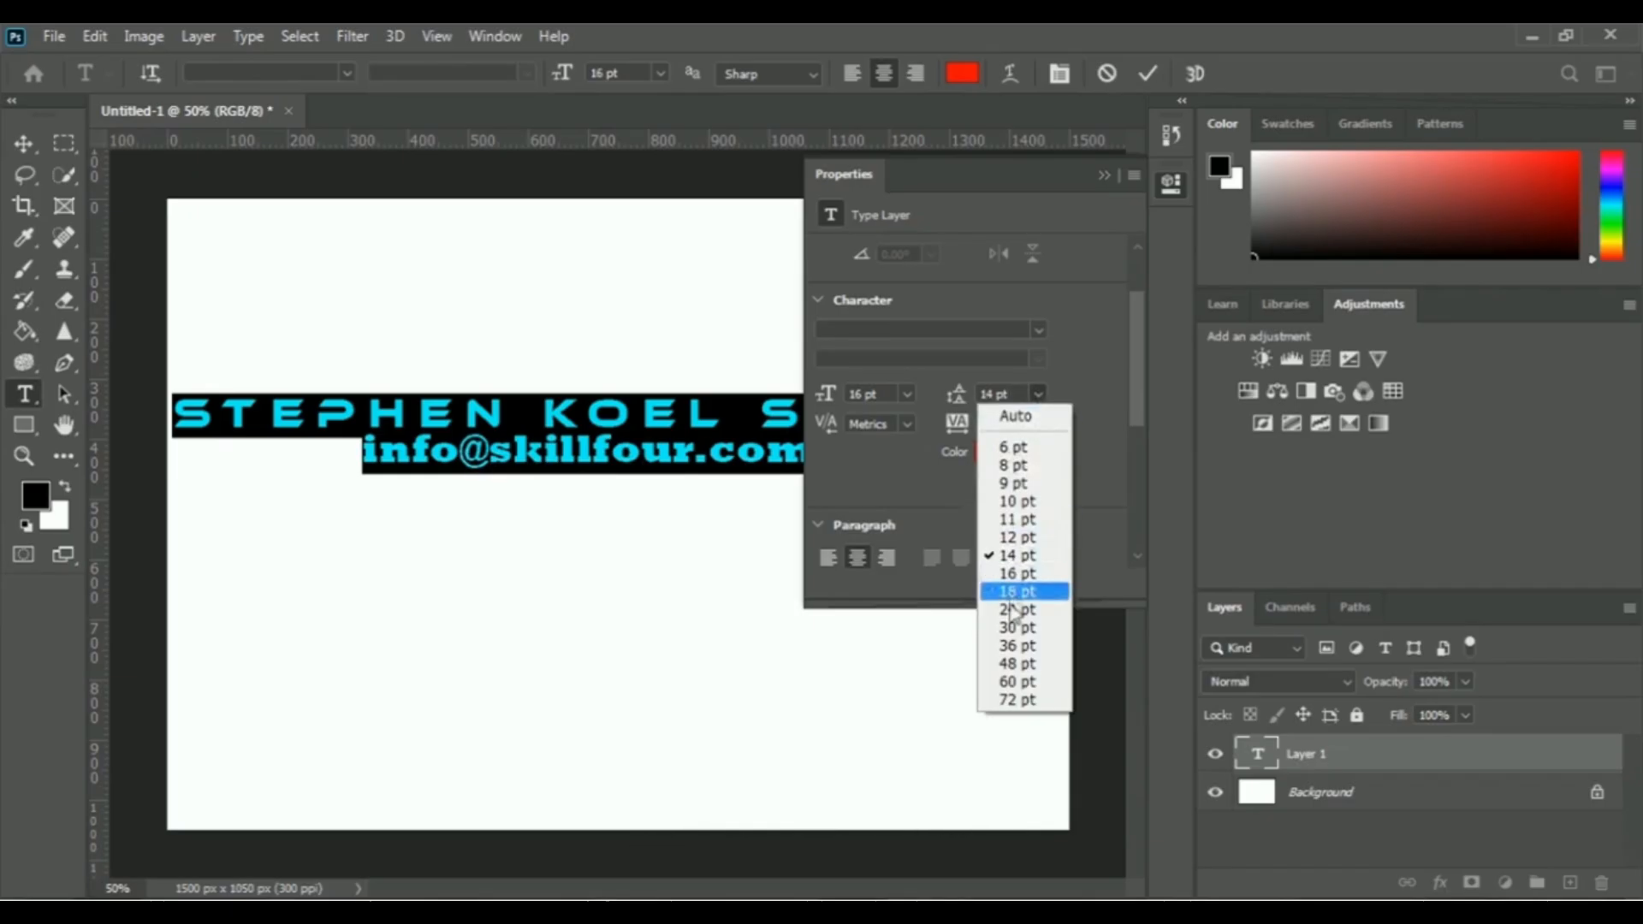
left_click(1018, 663)
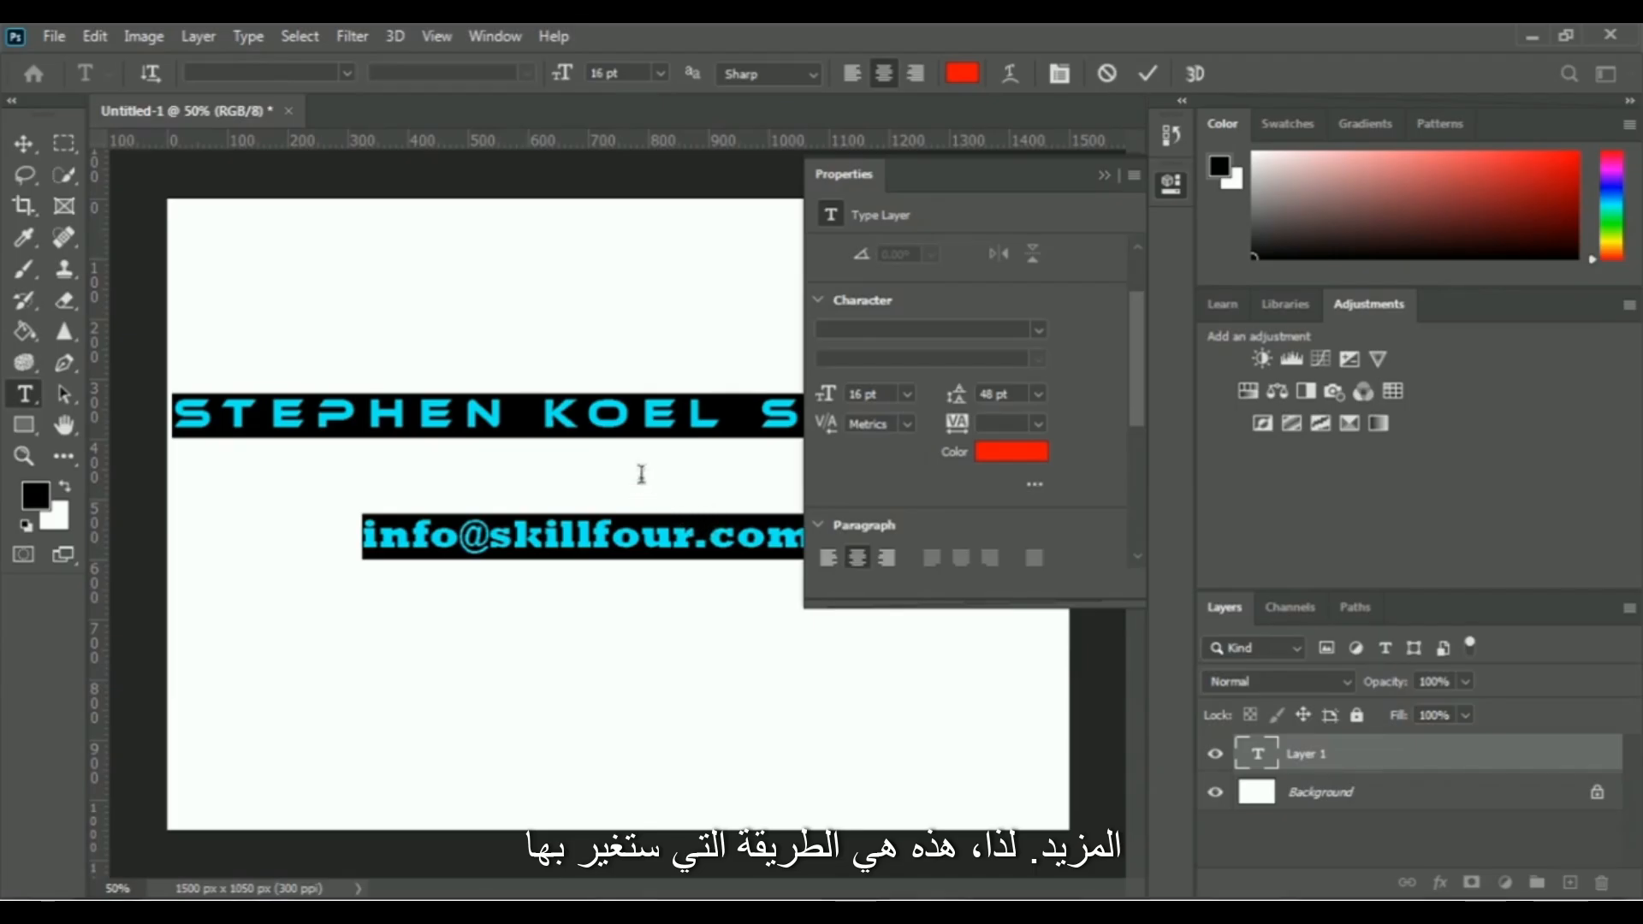
left_click(1038, 395)
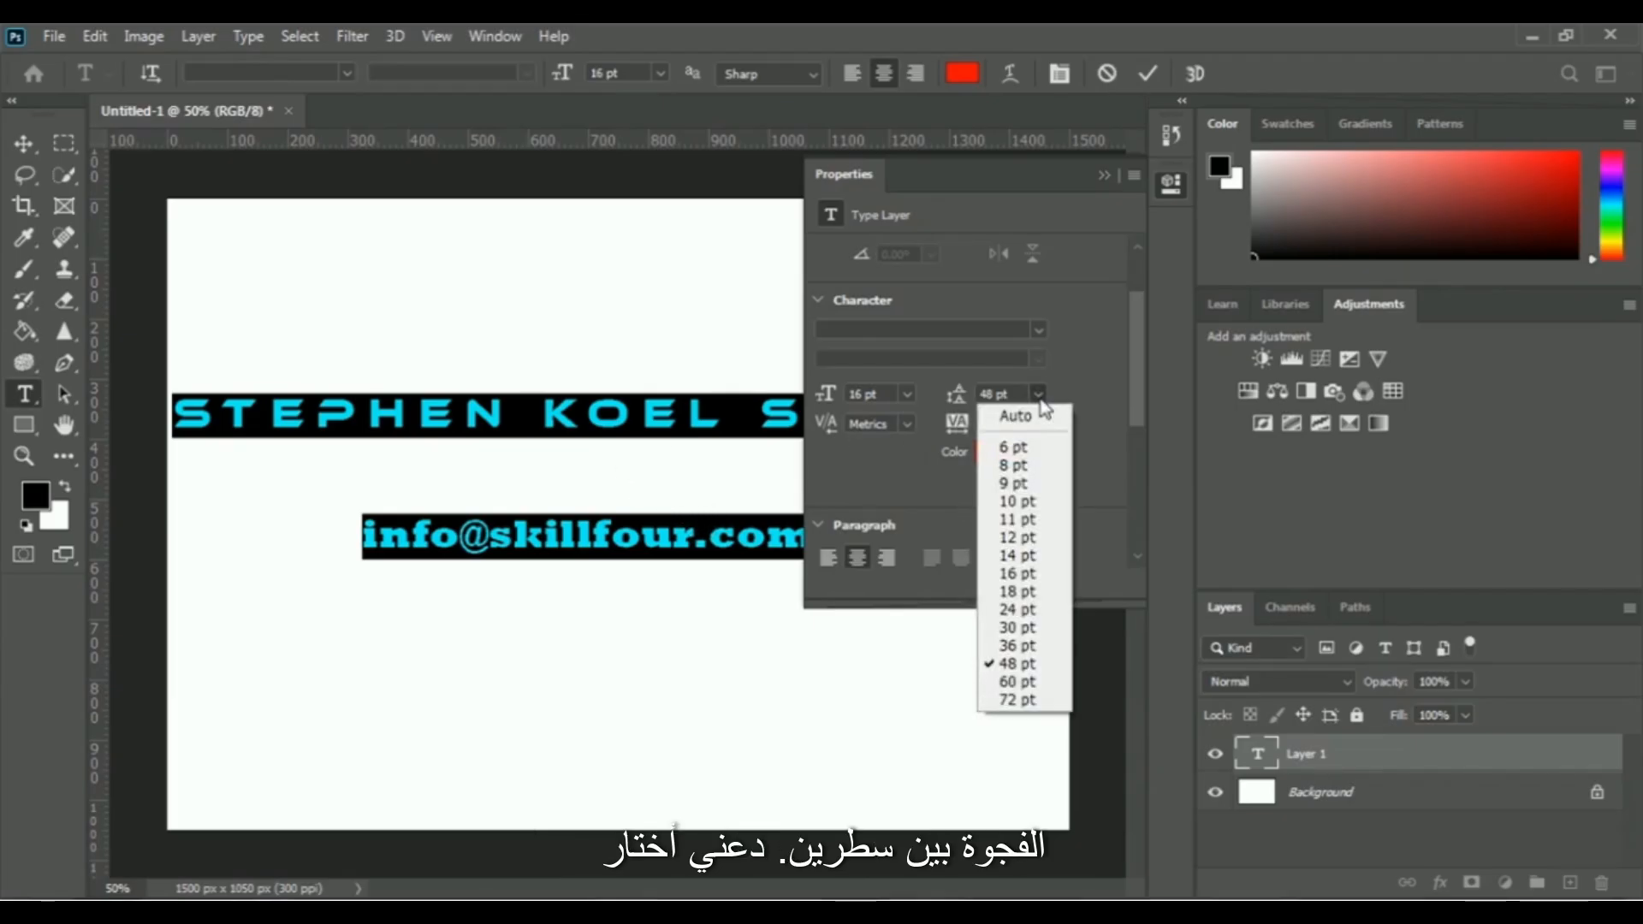
left_click(1049, 418)
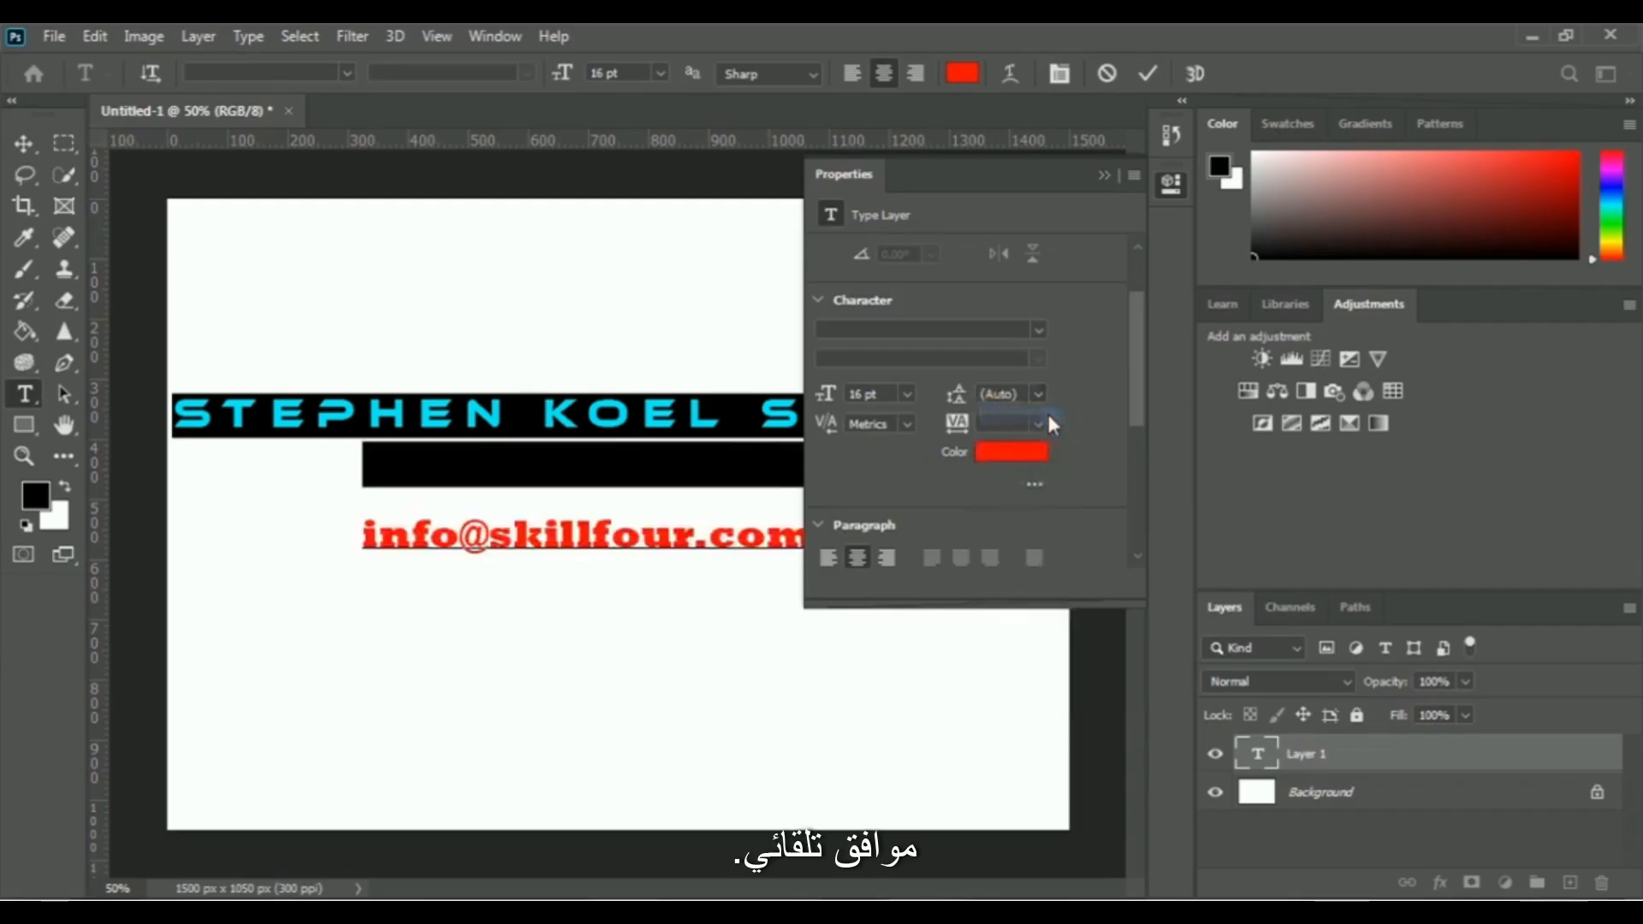
Commit the two-line name and e-mail text, and delete its text layer
left_click(1104, 176)
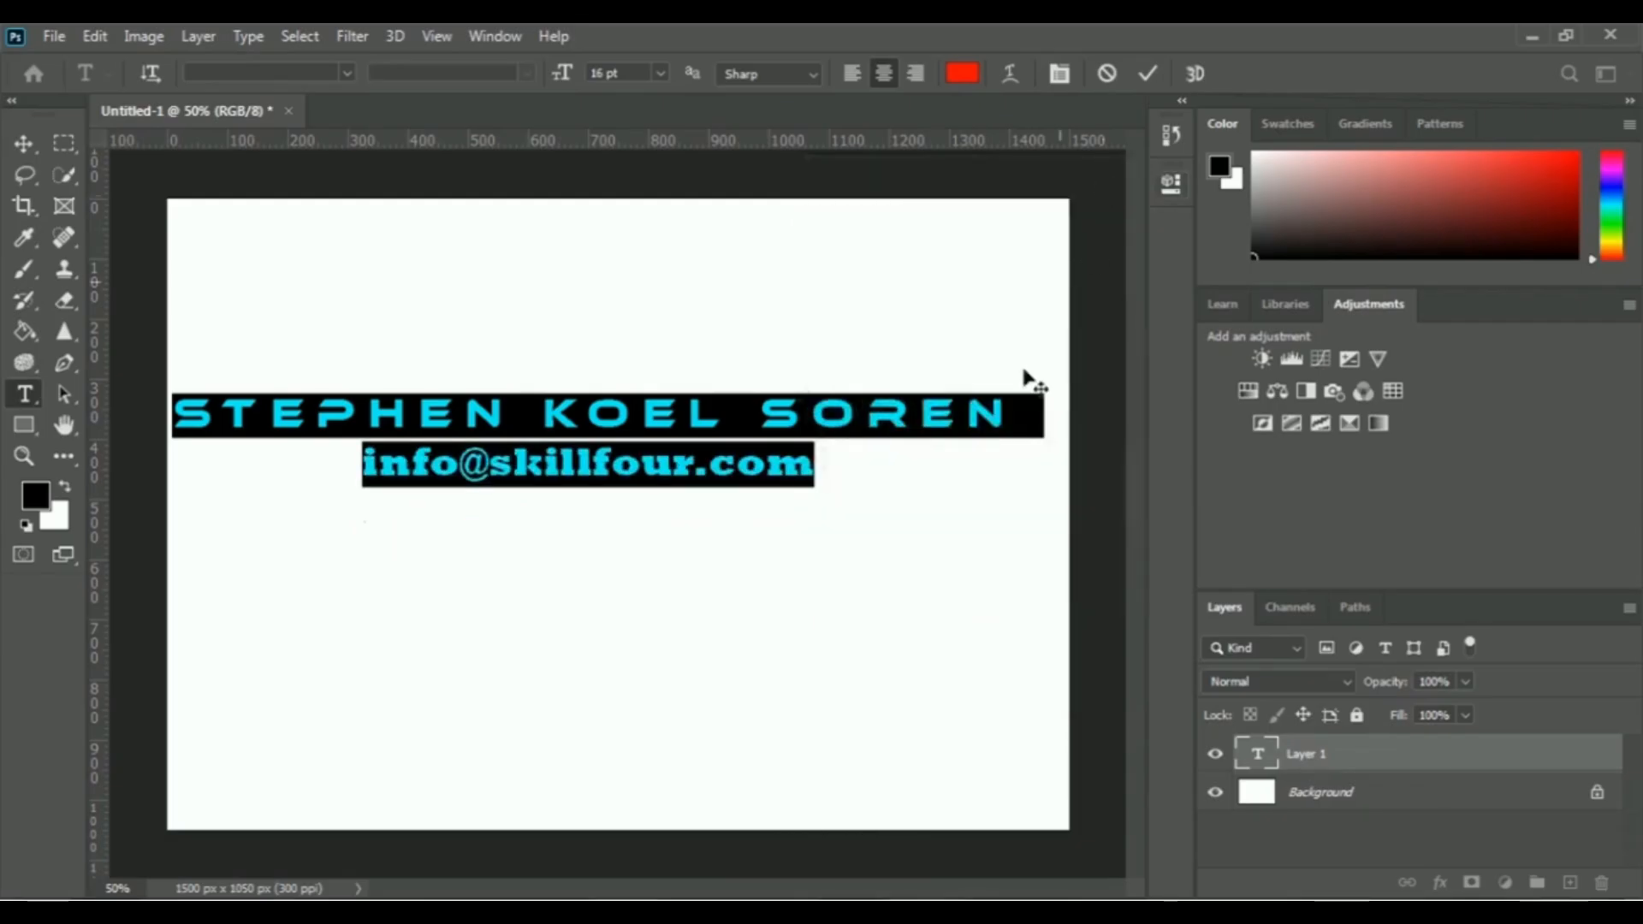
left_click(817, 470)
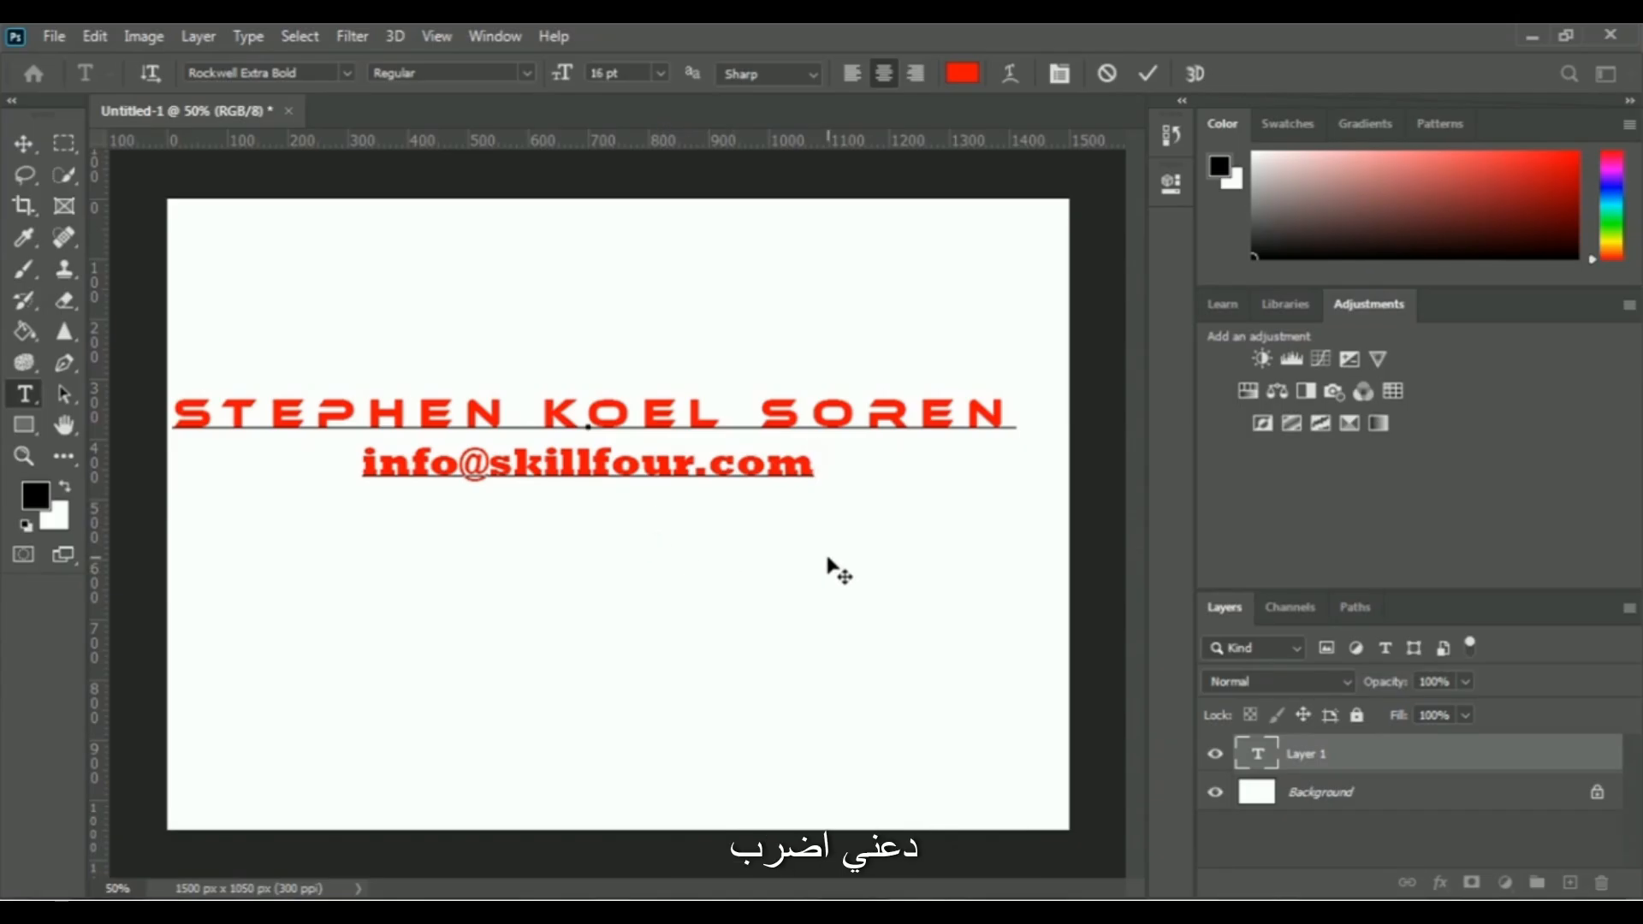
key("ctrl+Return")
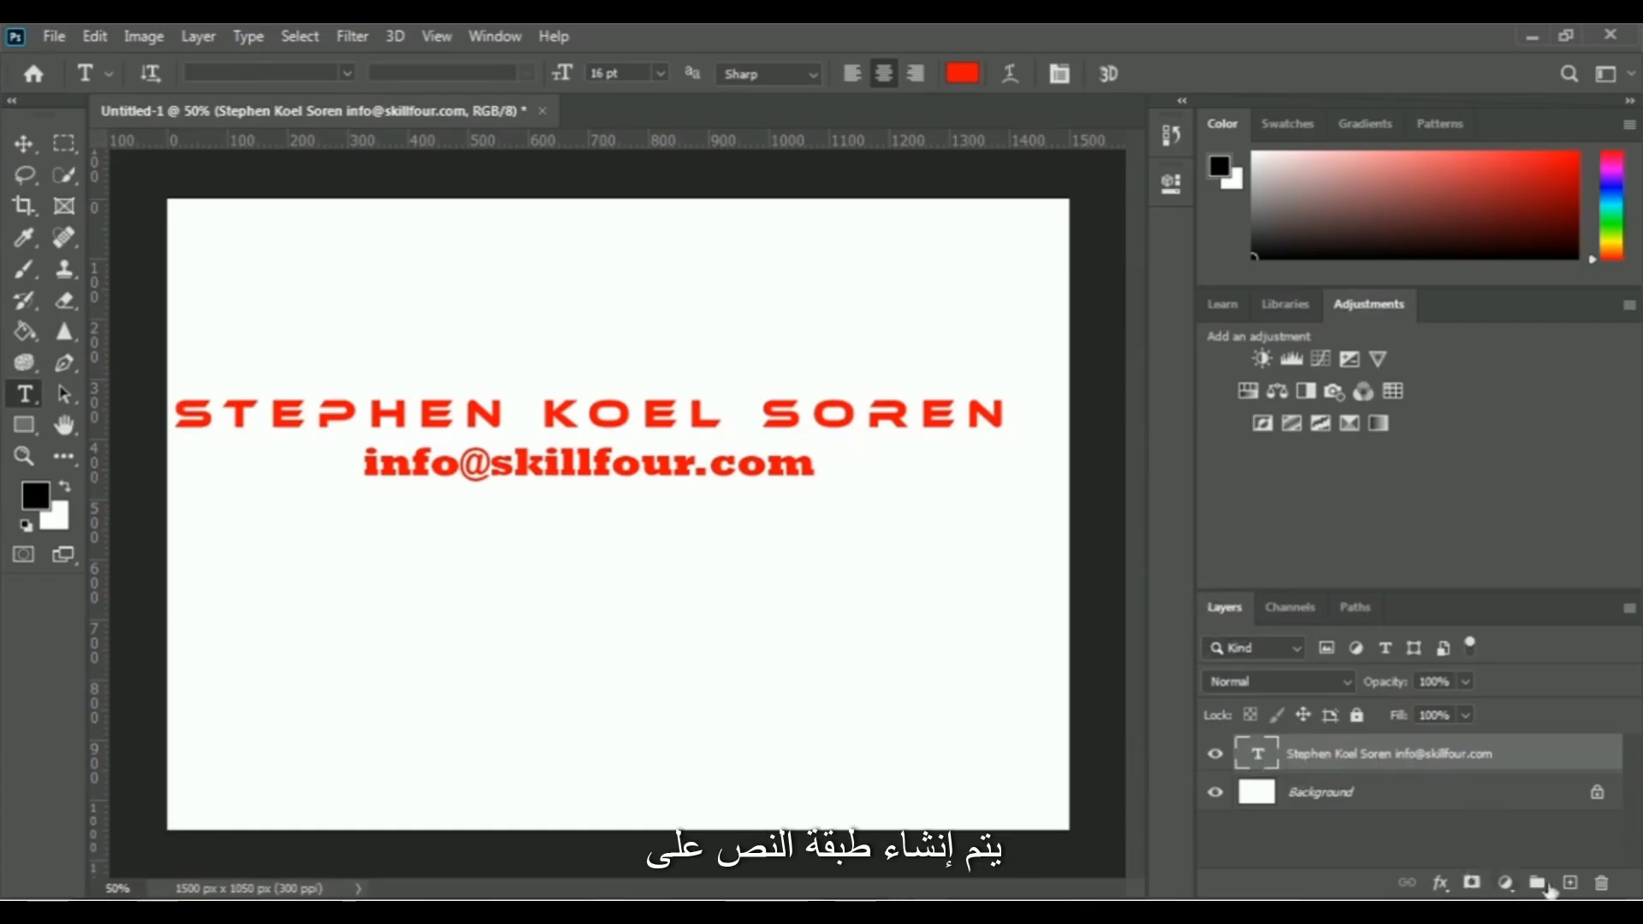
left_click(1602, 884)
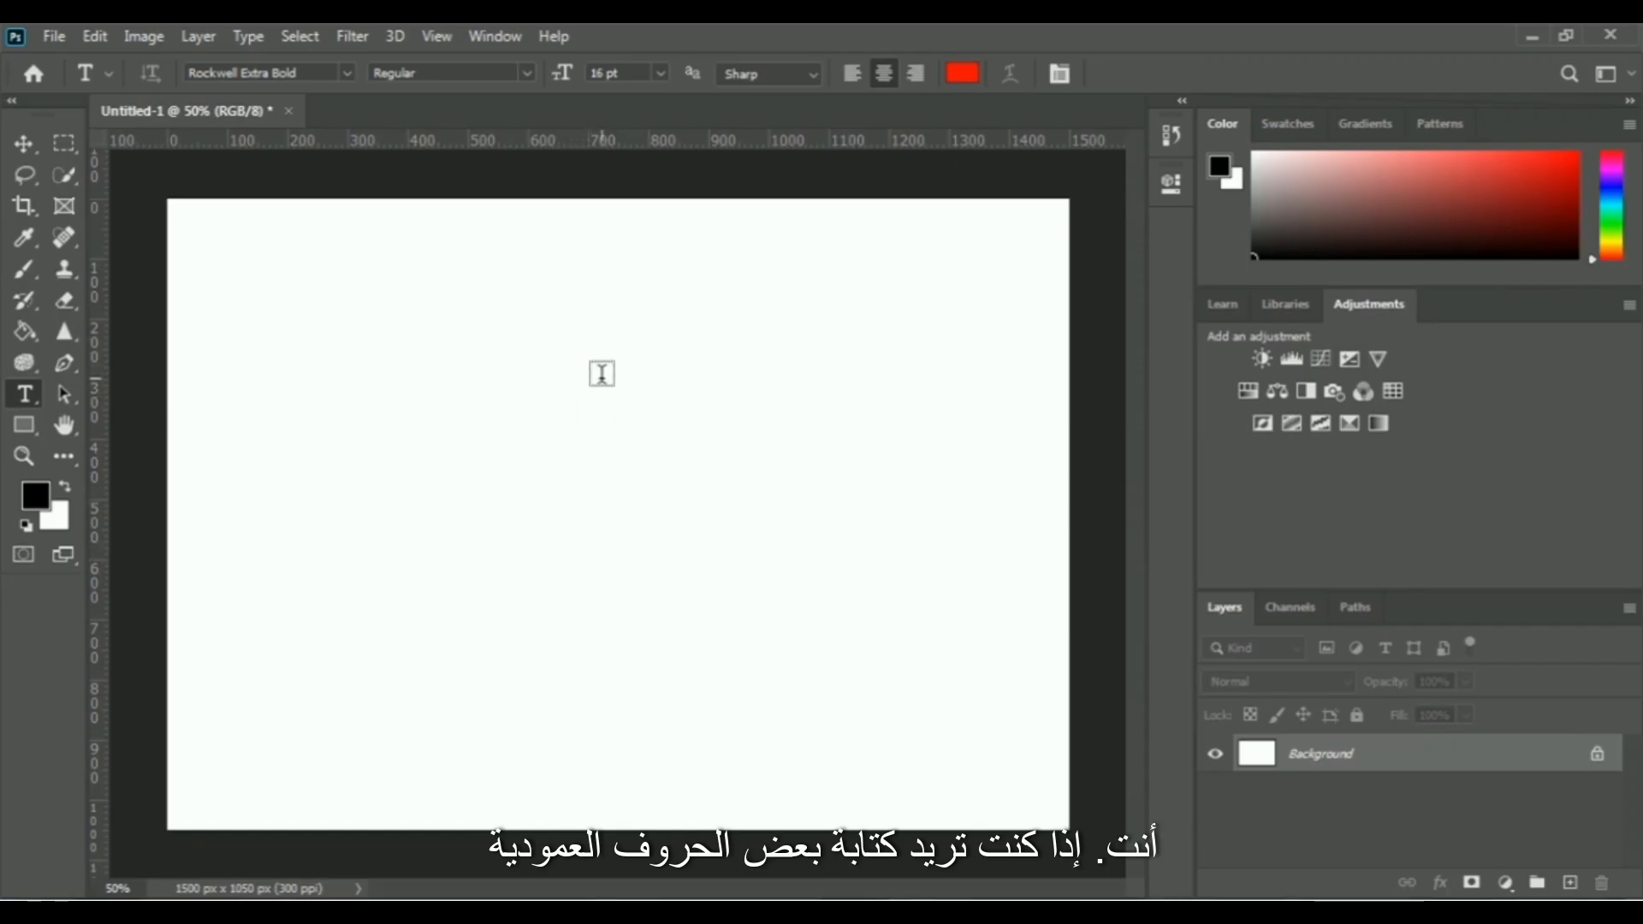
Add the text "SkillFour" near the centre of the canvas with the Vertical Type Tool and commit it
right_click(29, 393)
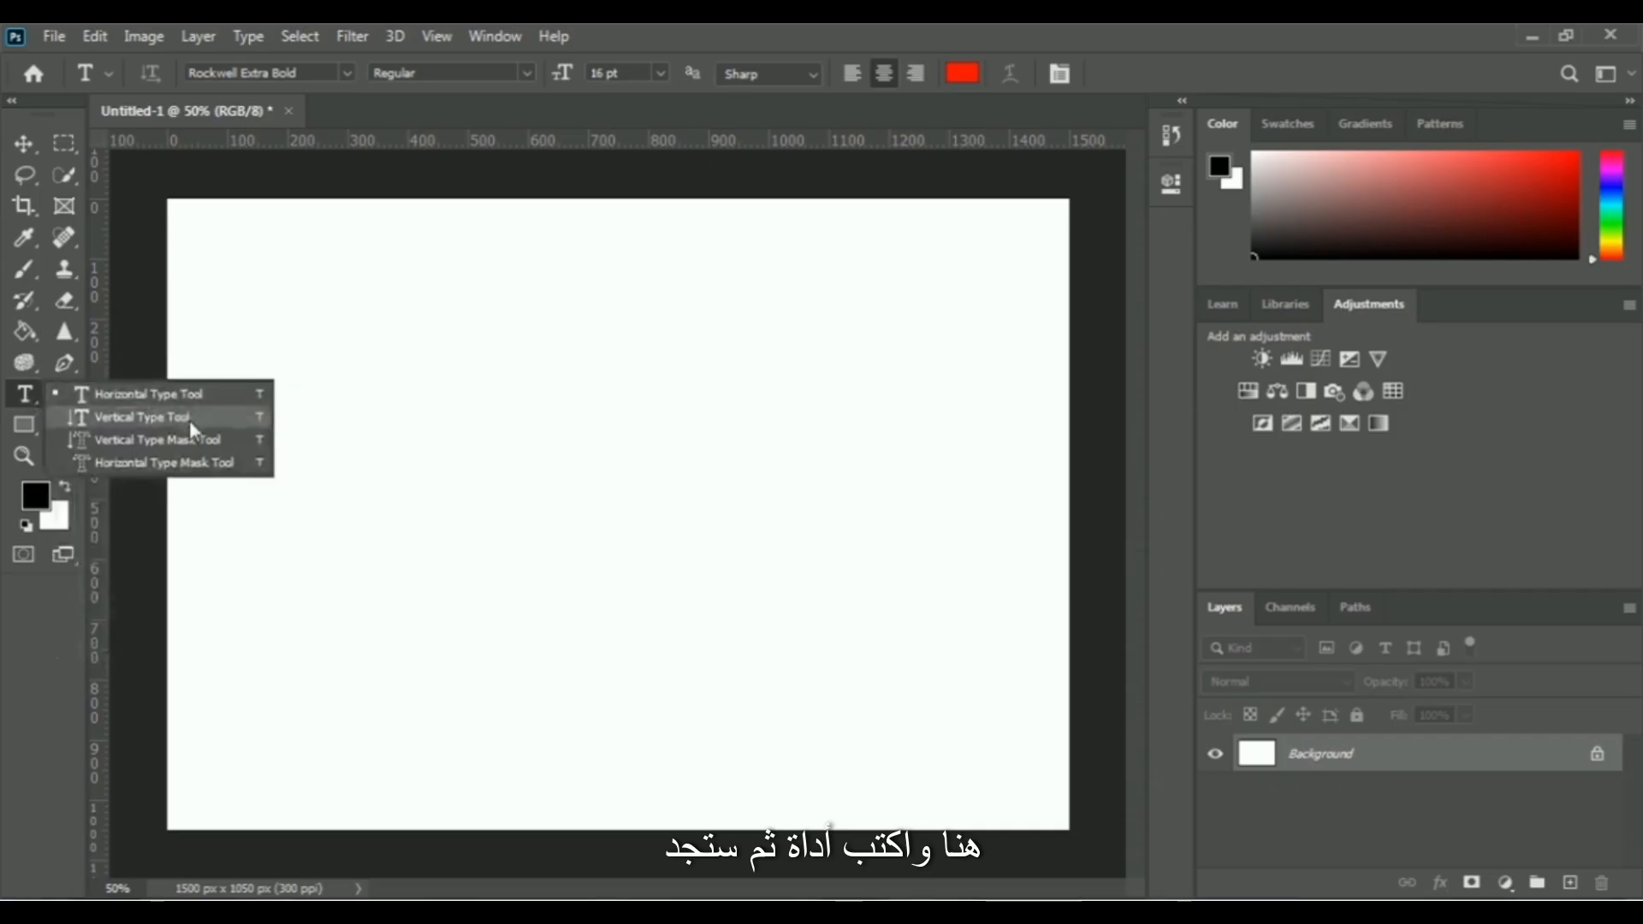
left_click(136, 414)
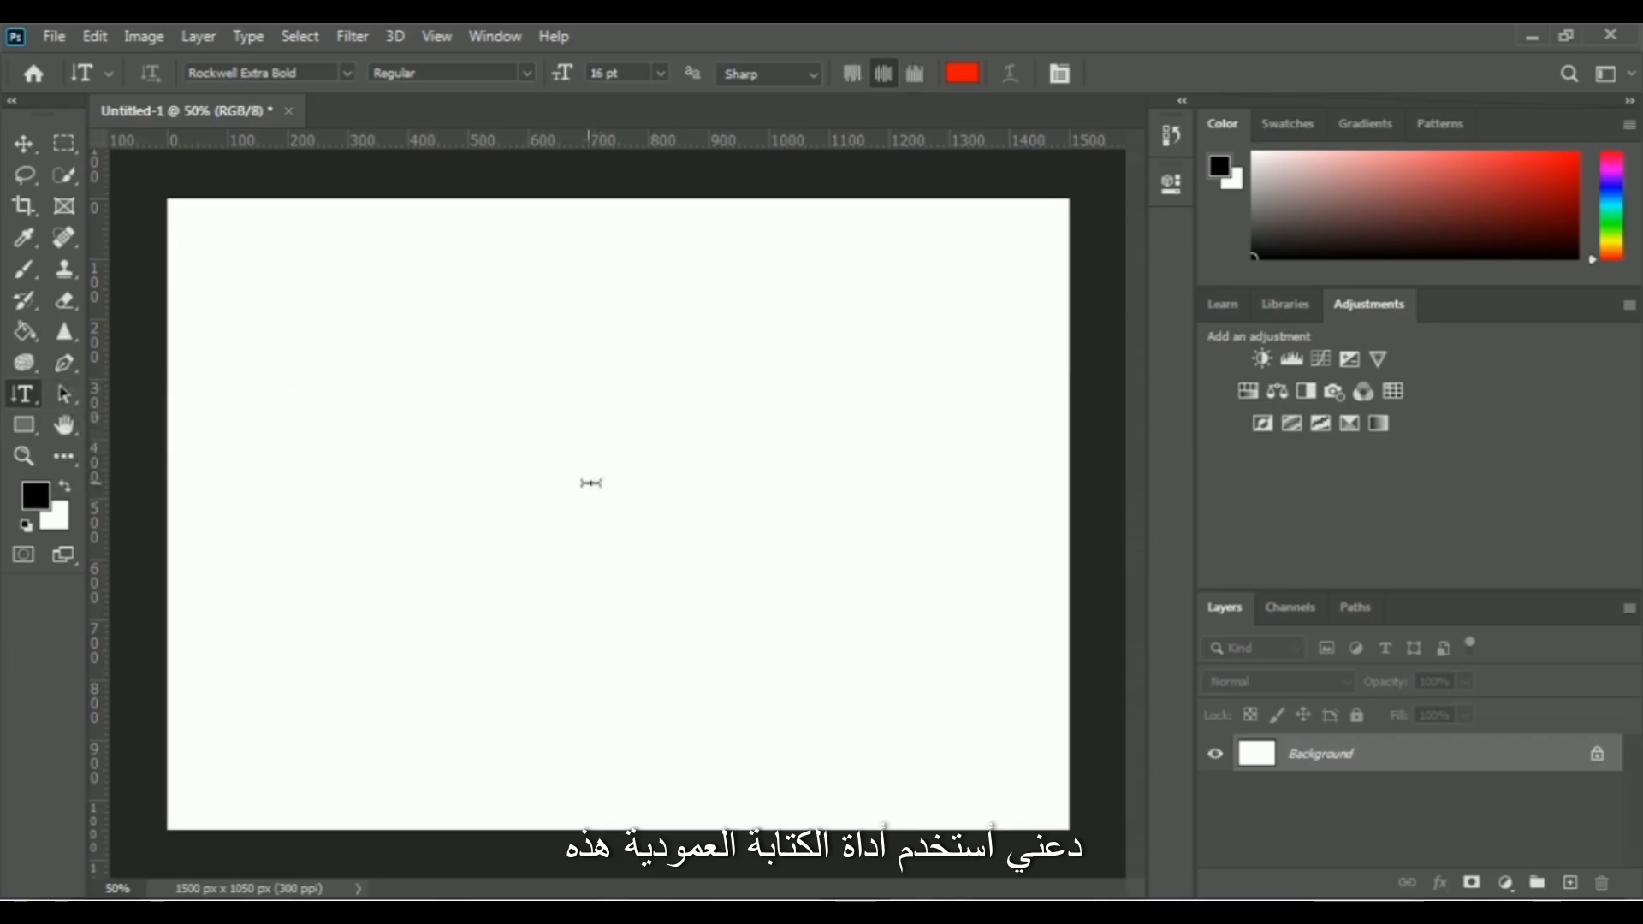
left_click(629, 513)
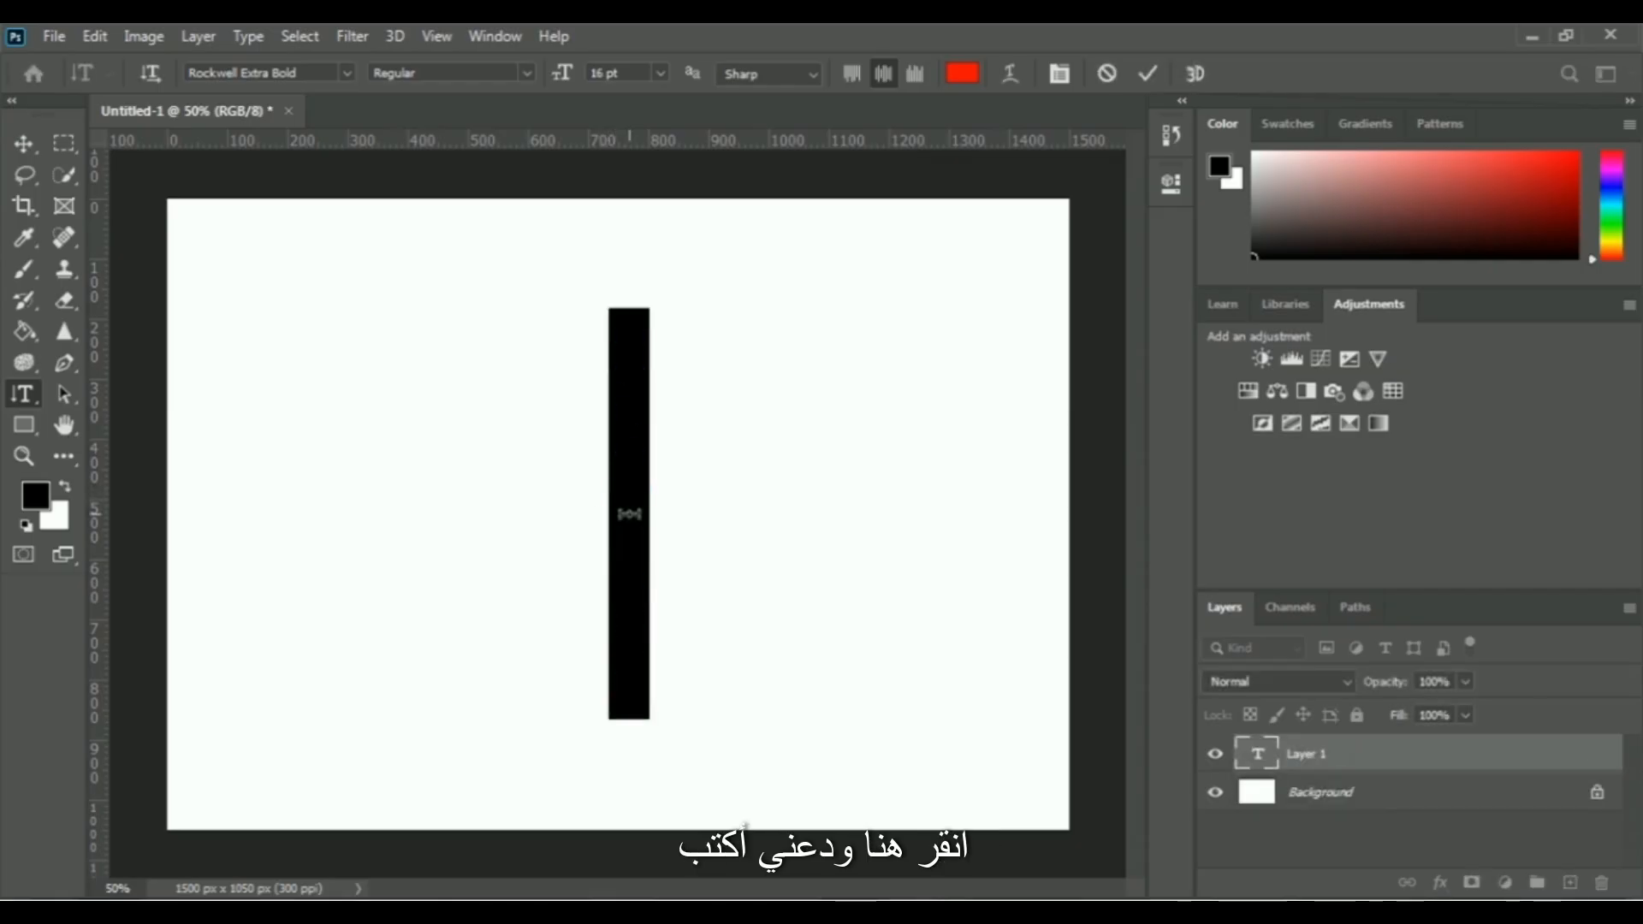
left_click(798, 517)
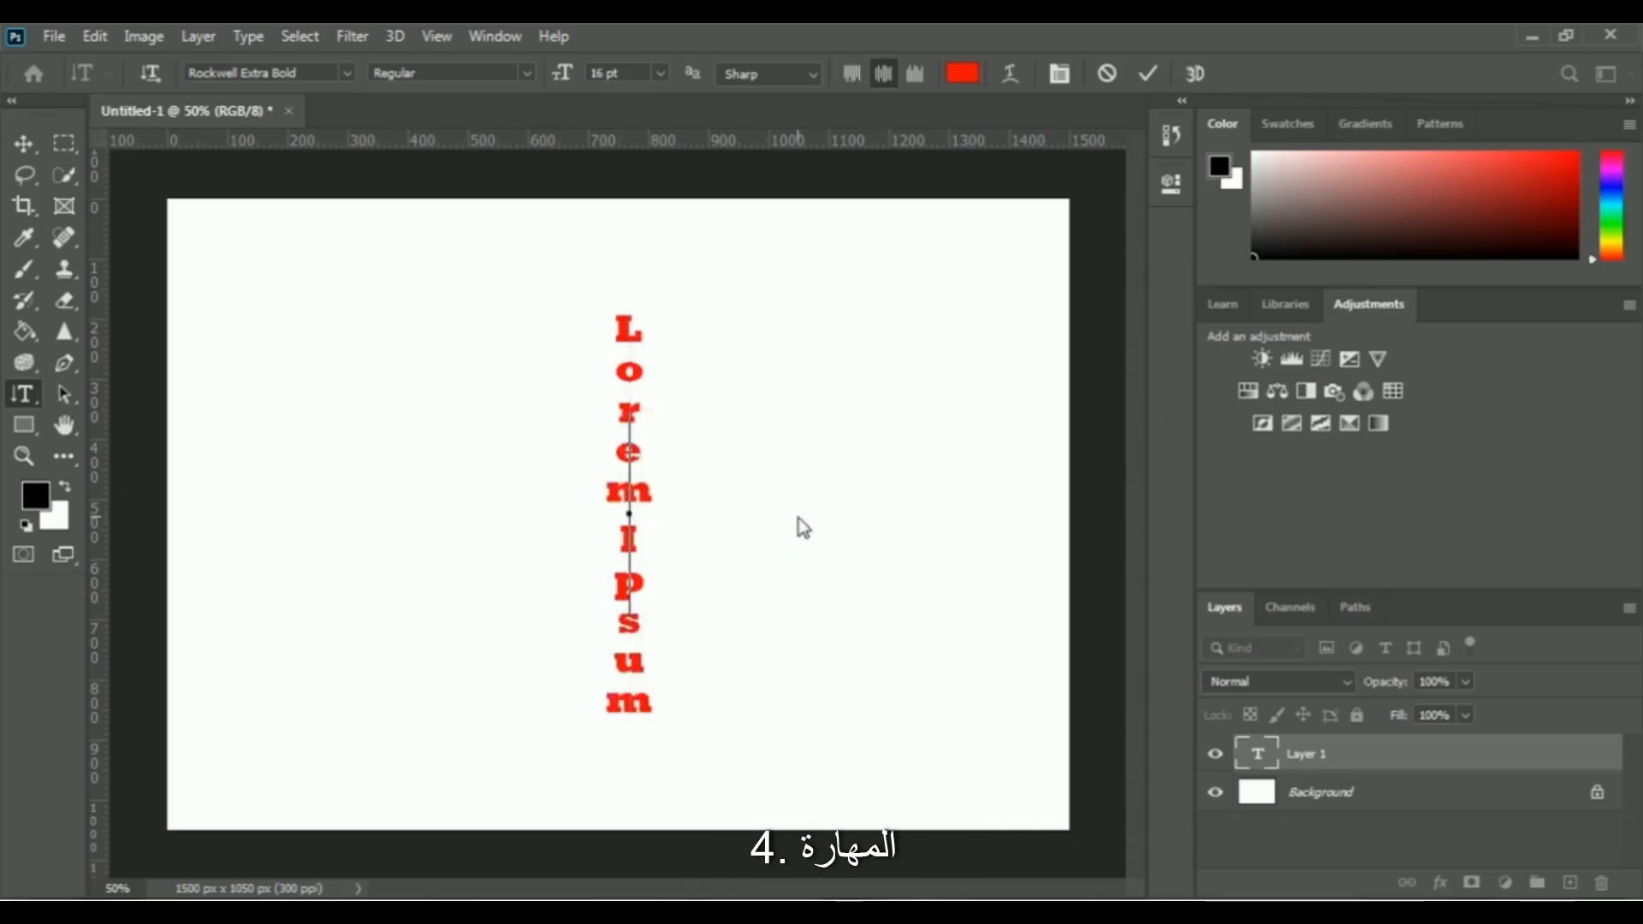
type("SkillF")
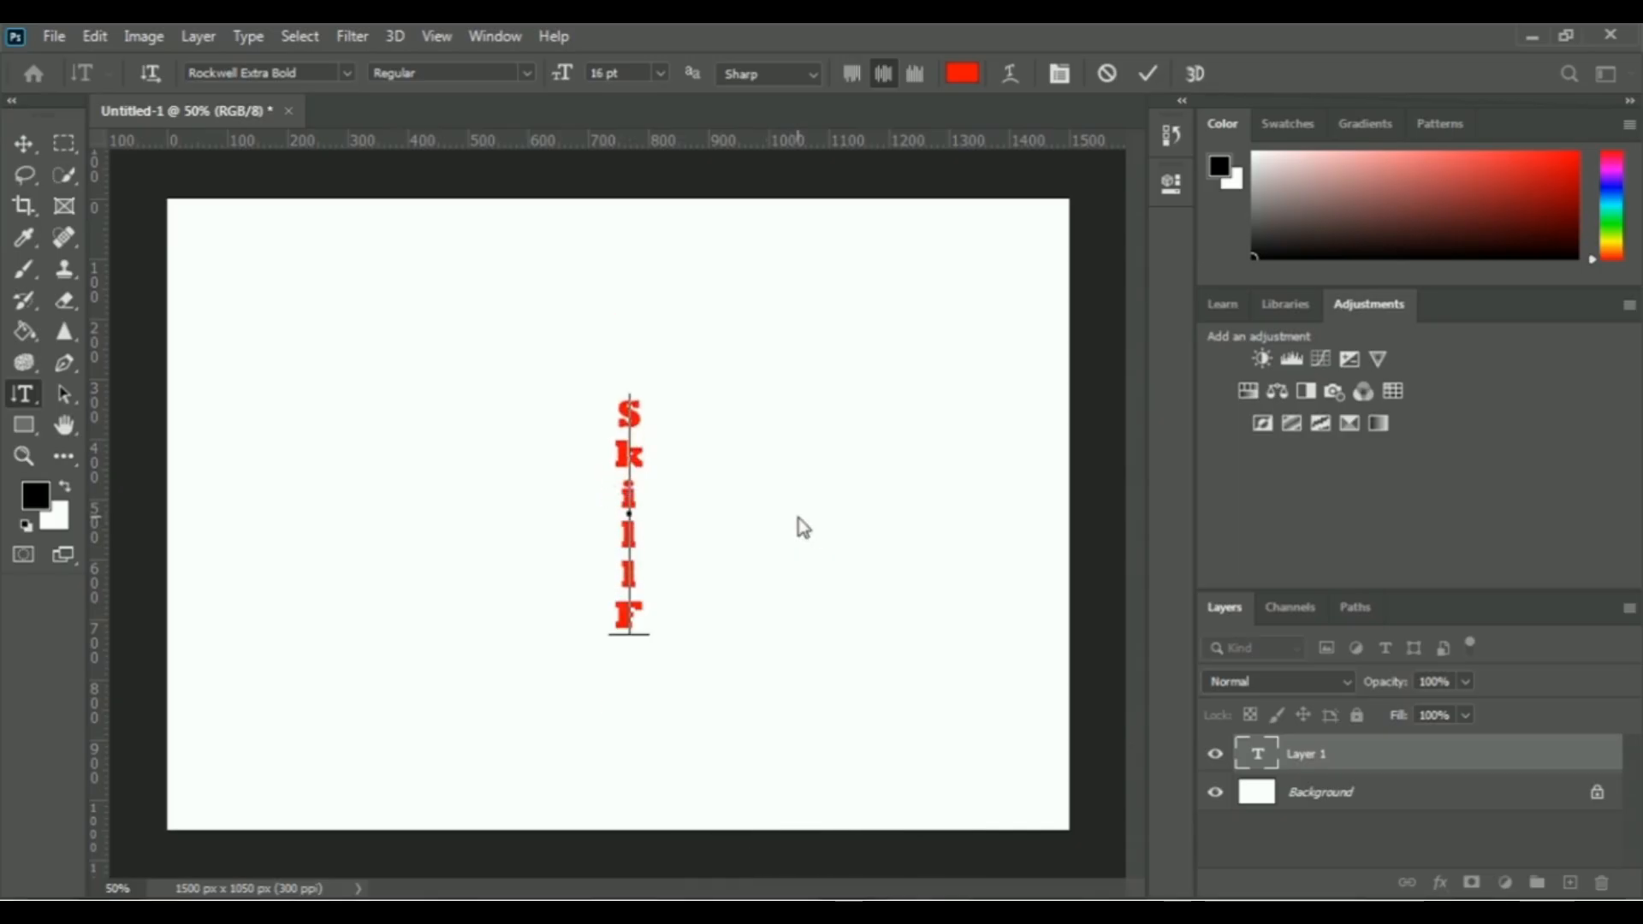
type("our")
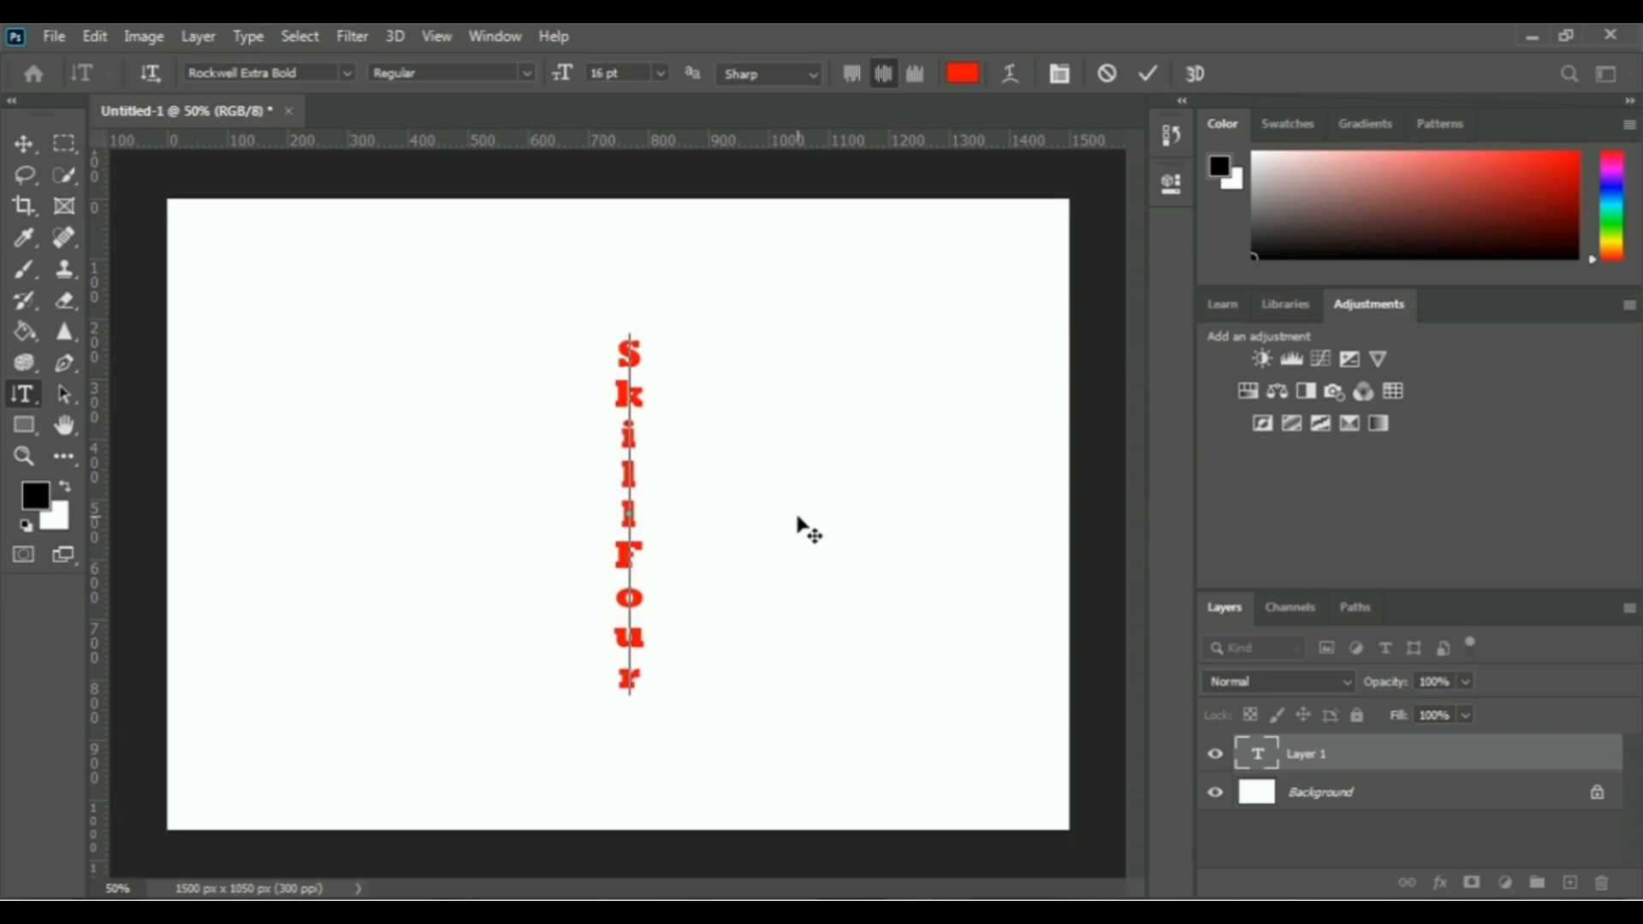
left_click(1149, 74)
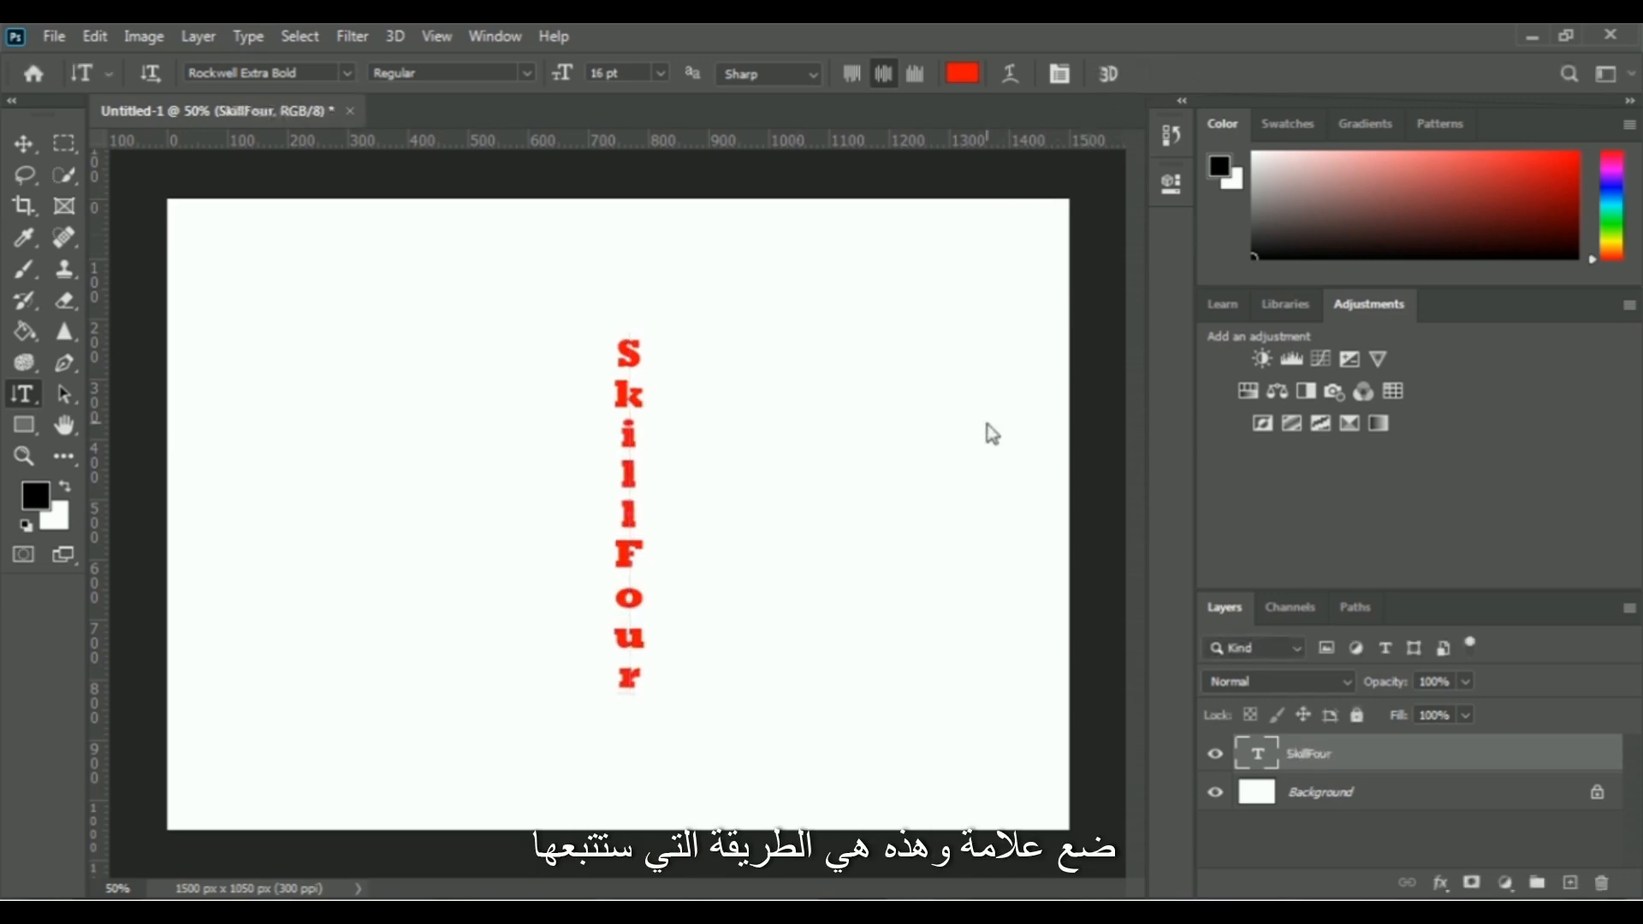